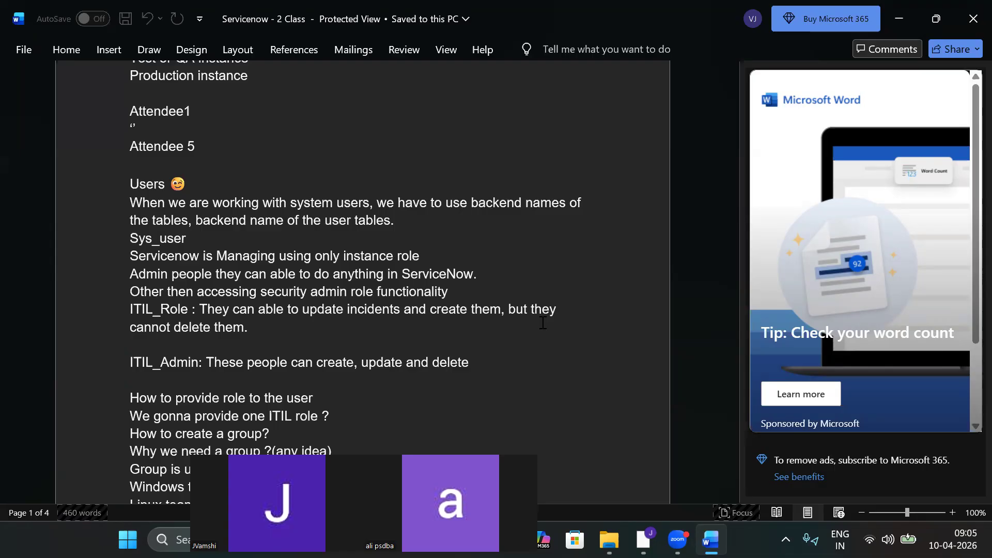
# Filter the navigator for Users, open the Users list of 633 records and start a new record.
pyautogui.click(903, 16)
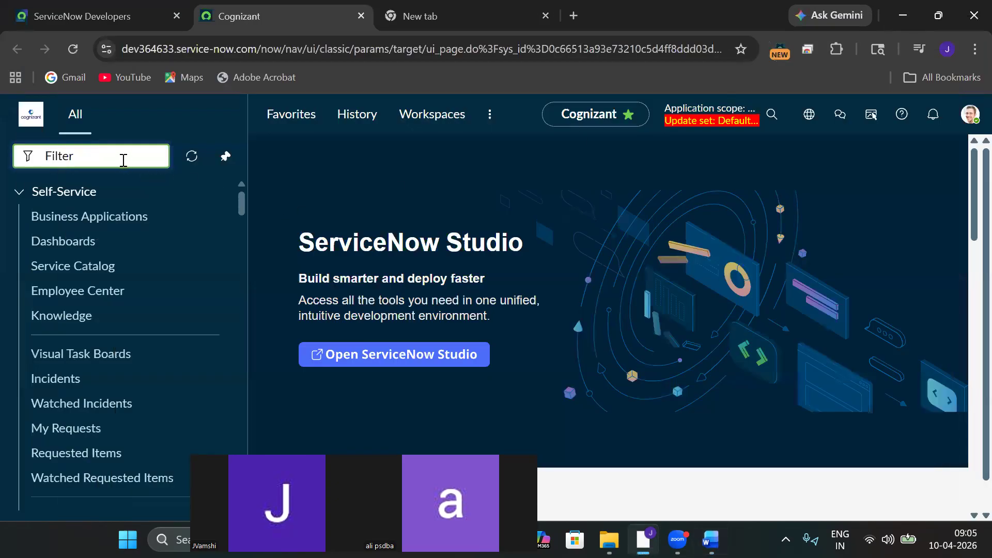
pyautogui.write('Users')
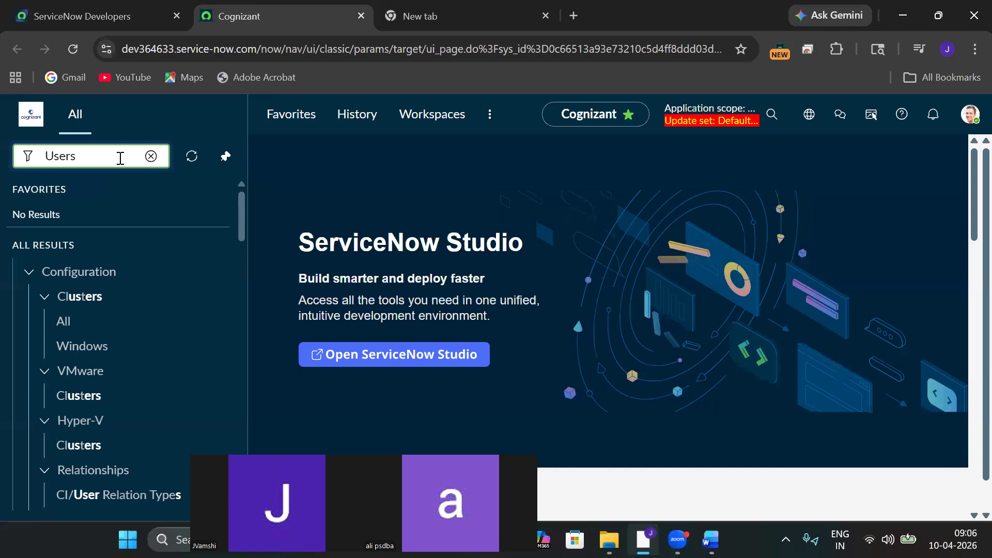
pyautogui.moveTo(244, 226); pyautogui.dragTo(241, 287)
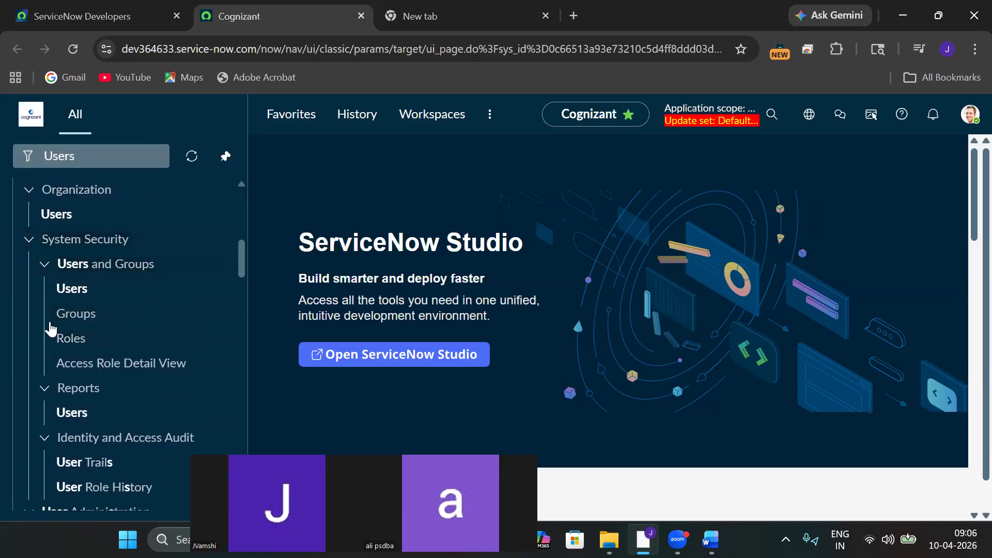
pyautogui.click(68, 292)
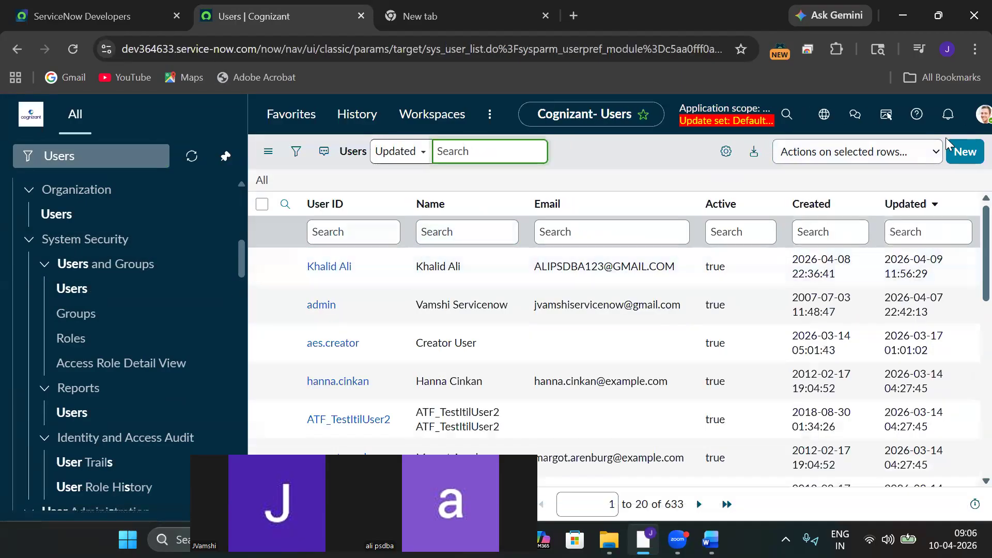
pyautogui.click(967, 156)
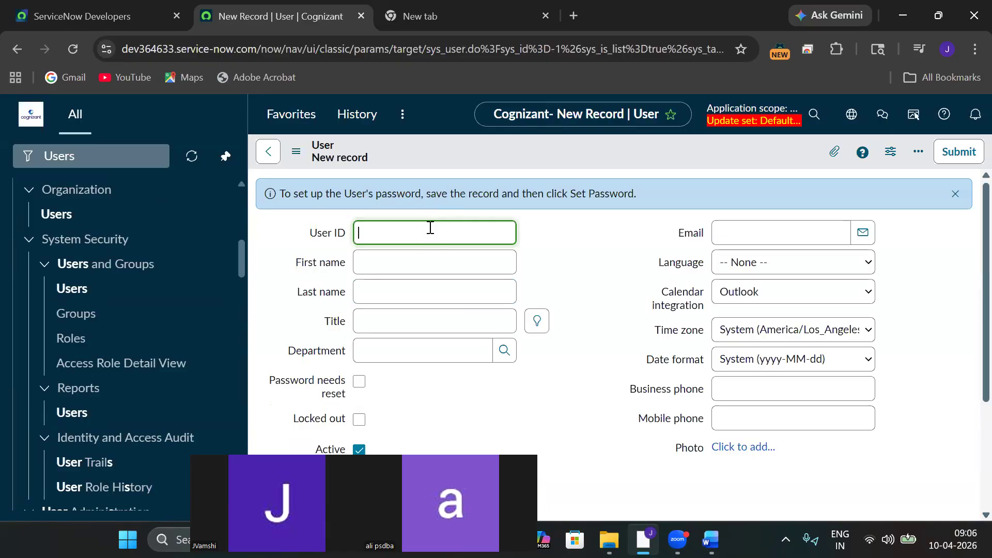
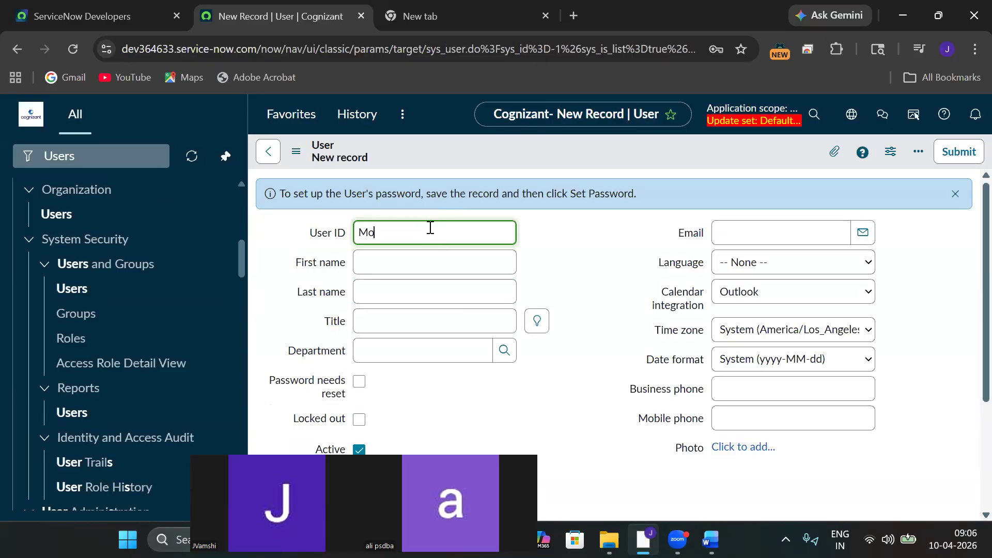
# Enter the new user's user ID, first name, last name and the title 'Servicenow developer'.
pyautogui.click(376, 270)
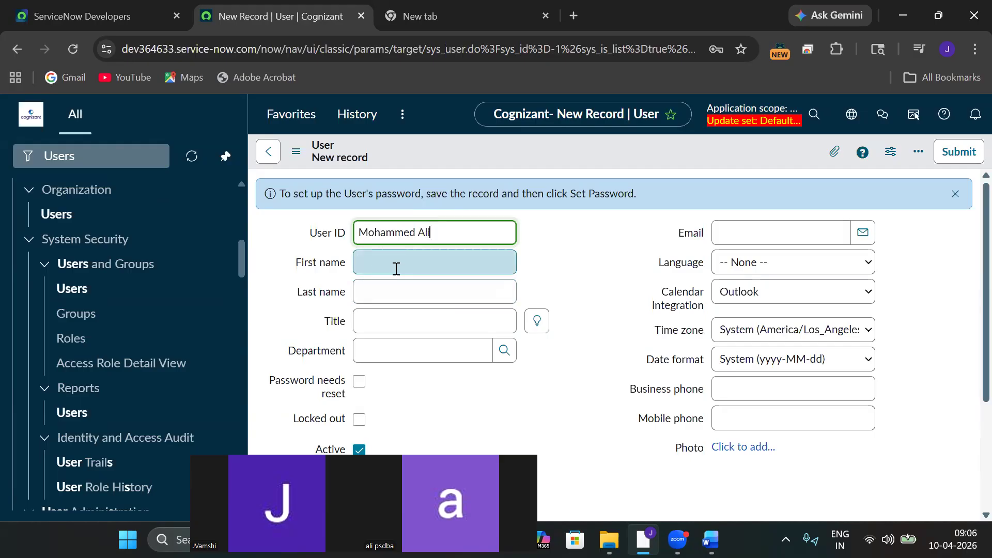
pyautogui.click(439, 265)
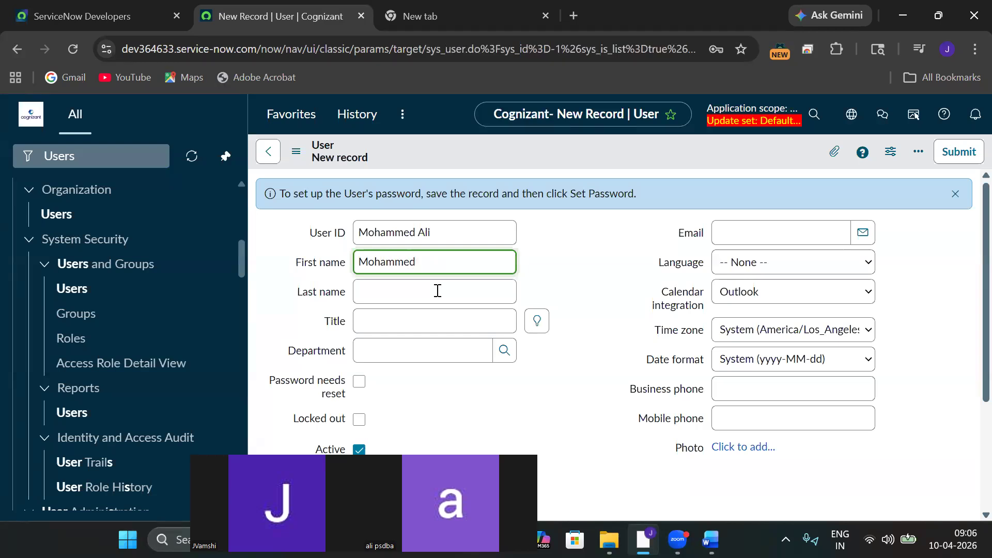
pyautogui.click(405, 295)
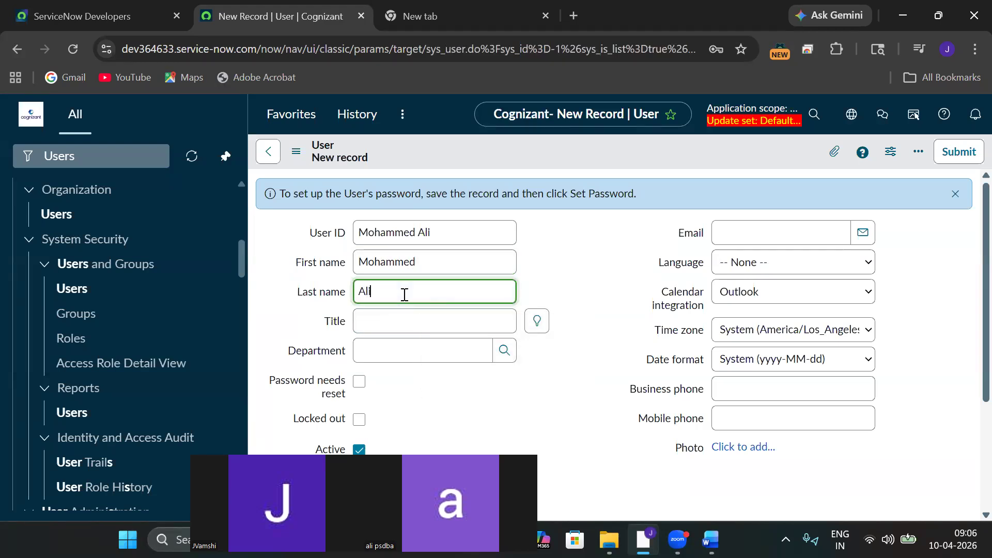
pyautogui.click(458, 316)
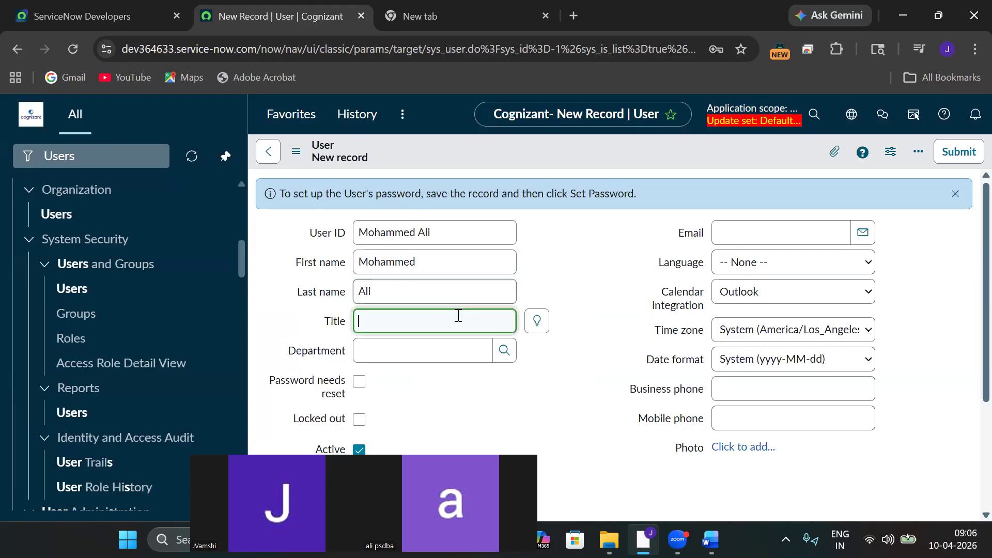
pyautogui.write('I')
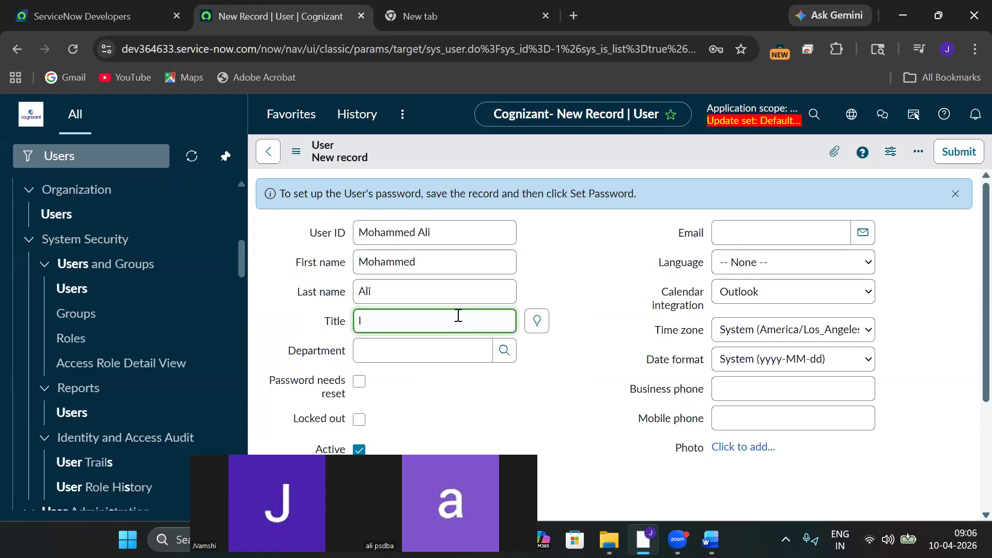
pyautogui.write('a')
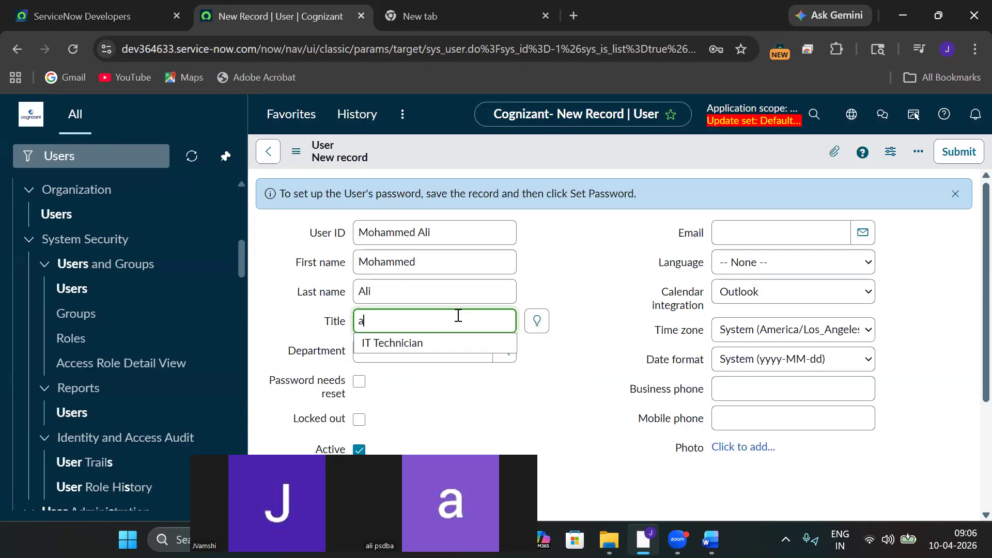
pyautogui.write('ttend')
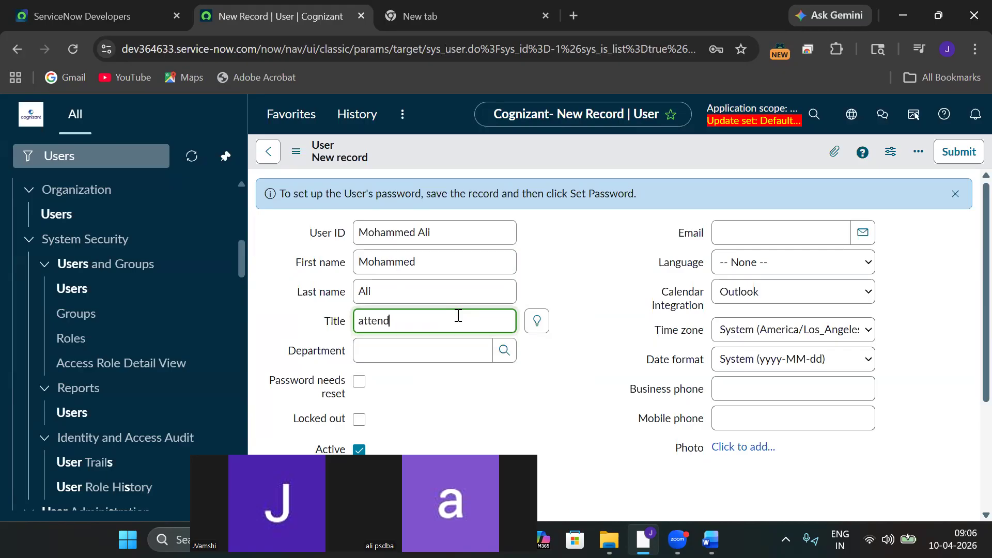
pyautogui.write('ee')
pyautogui.press('BackSpace')
pyautogui.press('BackSpace')
pyautogui.press('BackSpace')
pyautogui.press('BackSpace')
pyautogui.press('BackSpace')
pyautogui.press('BackSpace')
pyautogui.press('BackSpace')
pyautogui.press('BackSpace')
pyautogui.write('Servicenow developer')
pyautogui.click(551, 370)
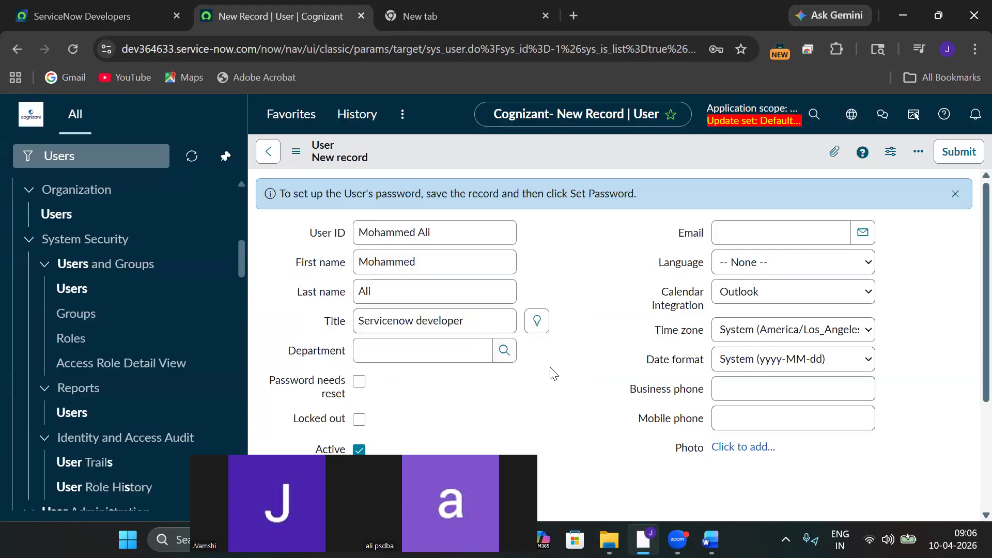
# Set the department to IT and fill in the user's e-mail address.
pyautogui.click(436, 354)
pyautogui.write('IT')
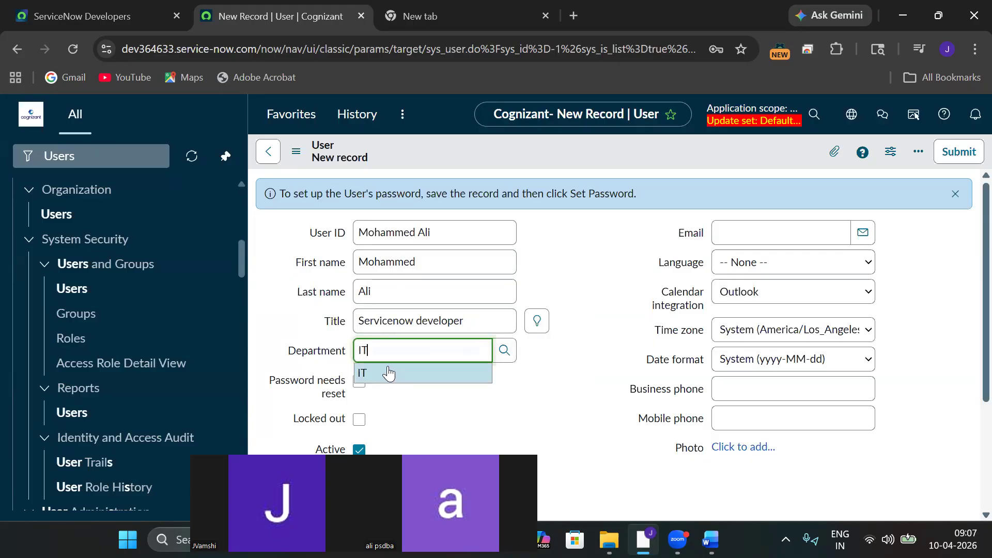
pyautogui.click(389, 373)
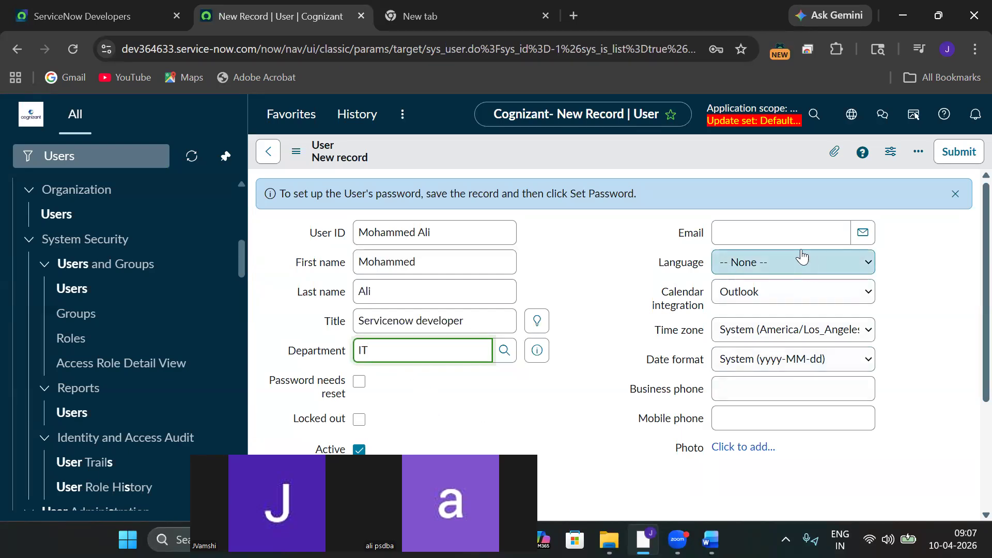
pyautogui.click(779, 222)
pyautogui.click(757, 229)
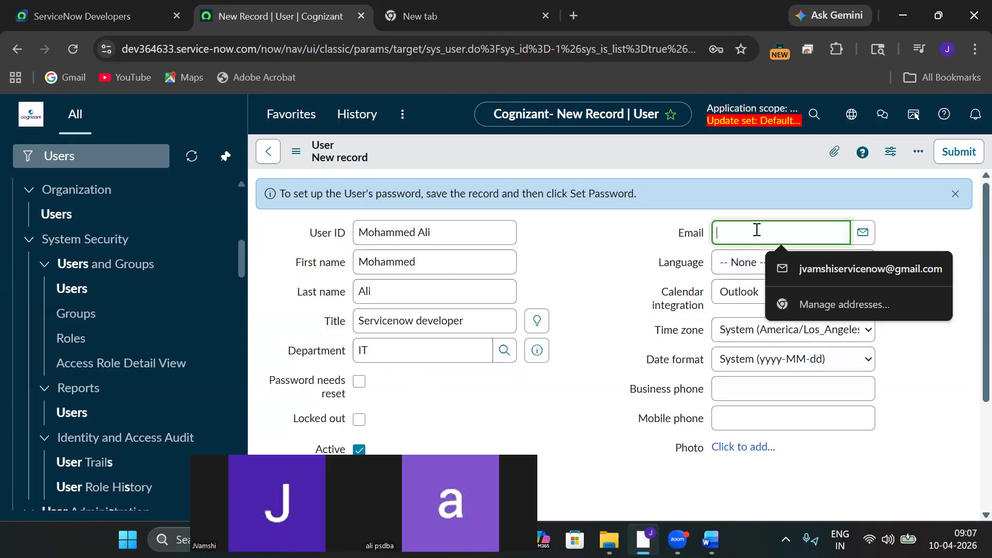
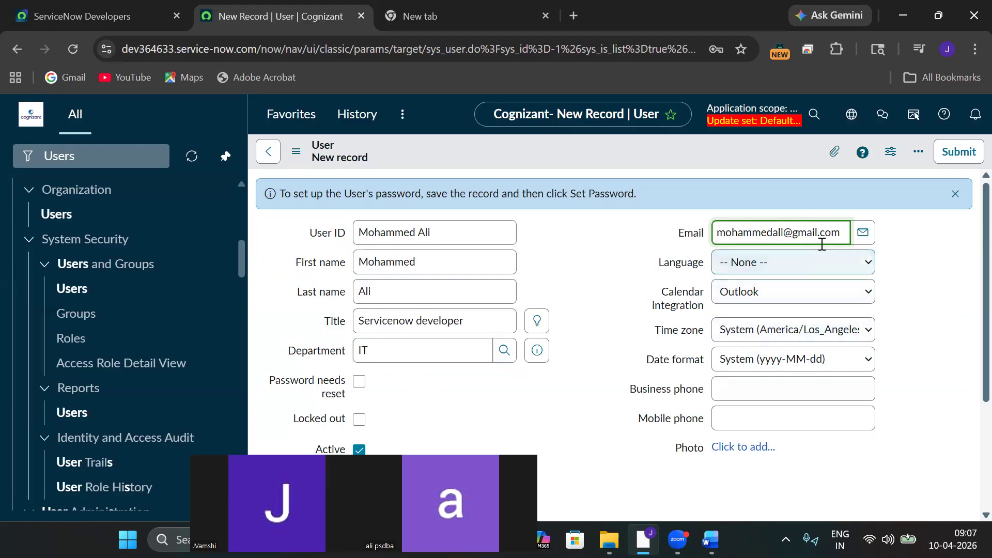
pyautogui.click(816, 274)
# Set language to English, tick Password needs reset, add the mobile phone number and save.
pyautogui.click(770, 304)
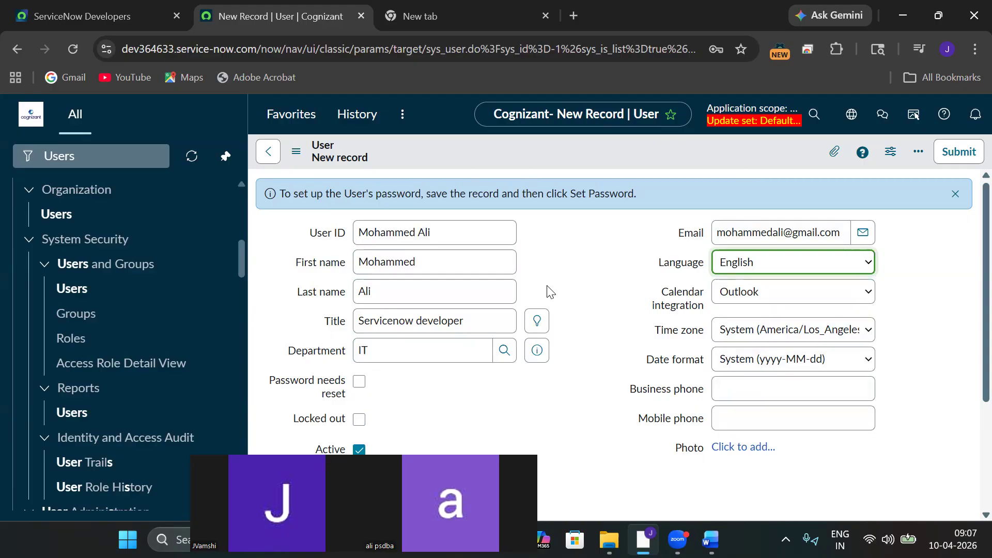
pyautogui.click(359, 382)
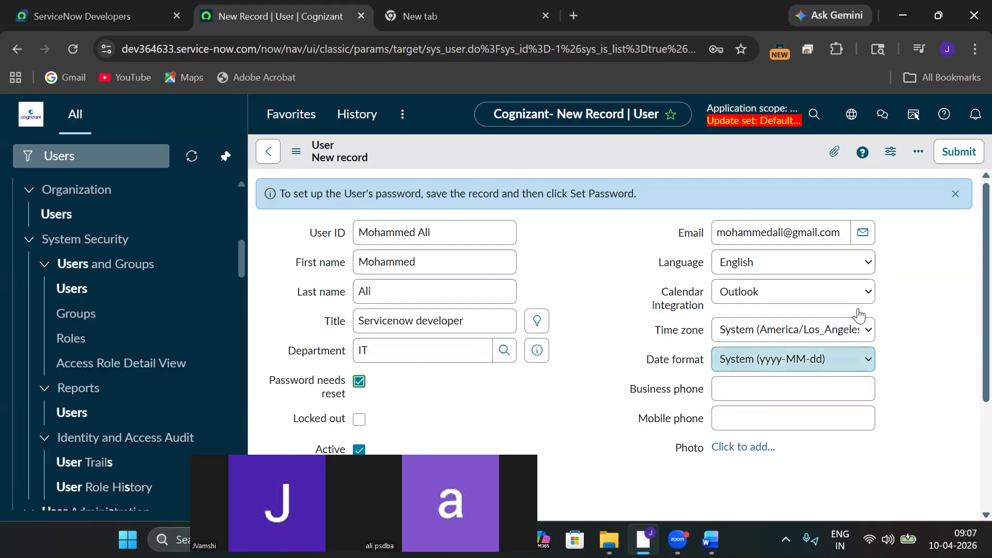
pyautogui.scroll(-3, 969, 309)
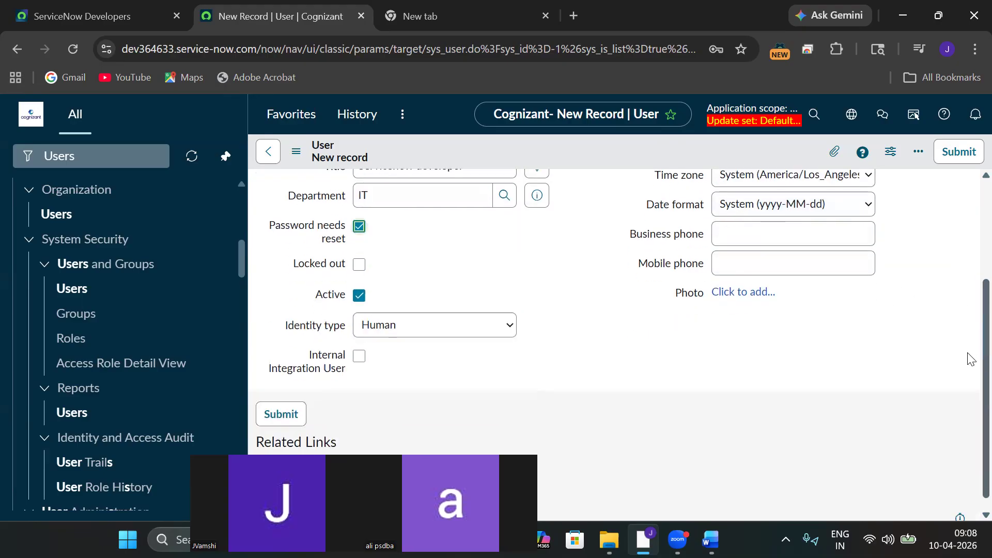
pyautogui.click(773, 249)
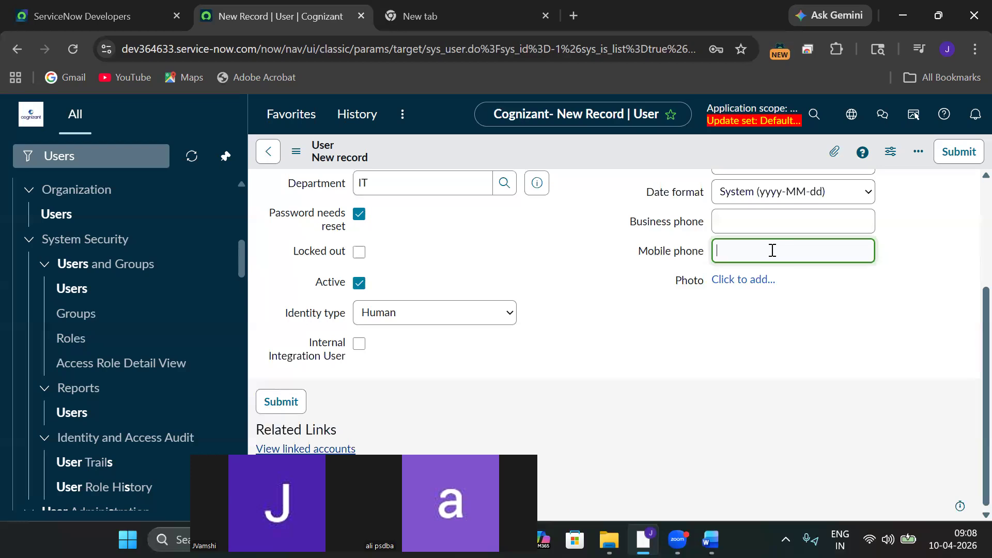
pyautogui.scroll(3, 969, 289)
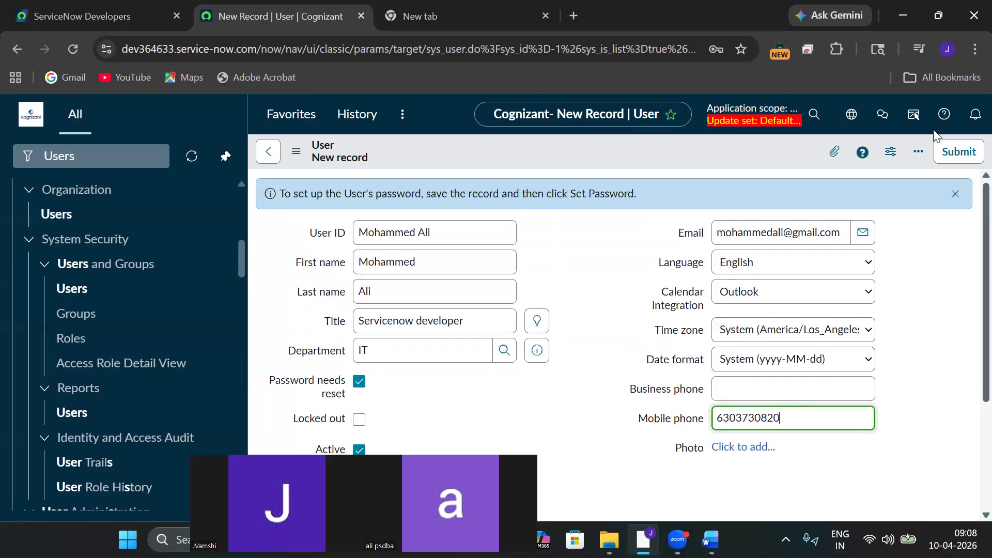
pyautogui.click(296, 152)
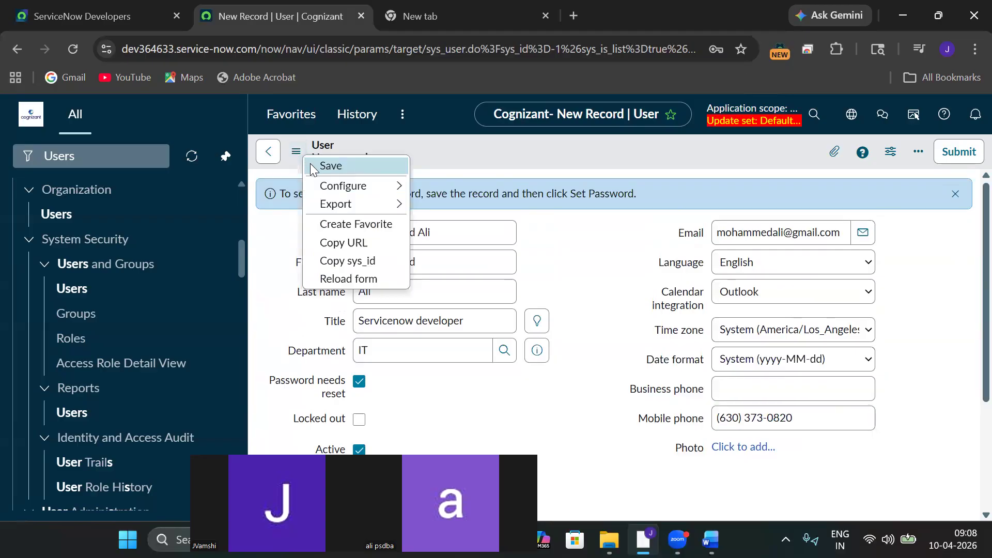
pyautogui.click(312, 165)
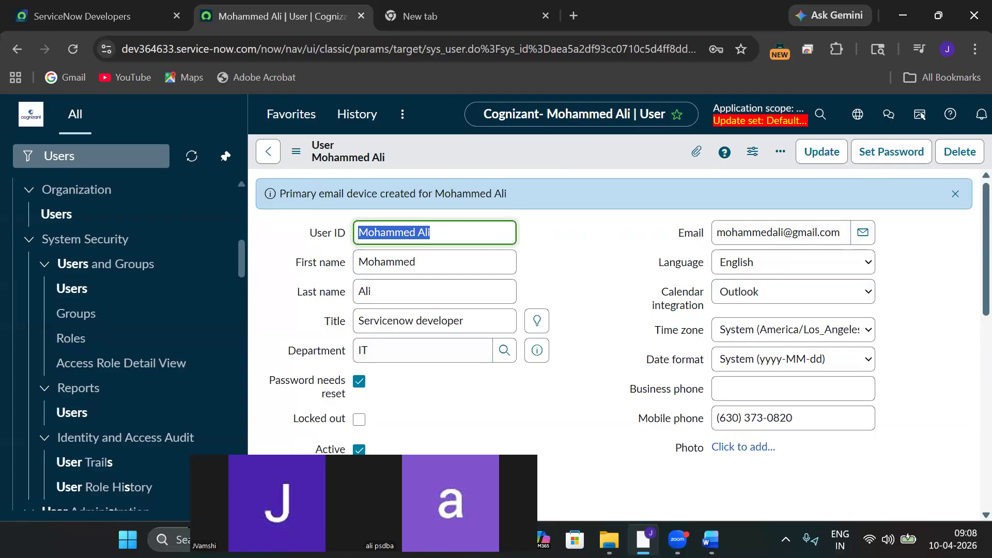
# Create a blank Google Docs document and type 'User :' as its first line.
pyautogui.click(436, 23)
pyautogui.click(927, 123)
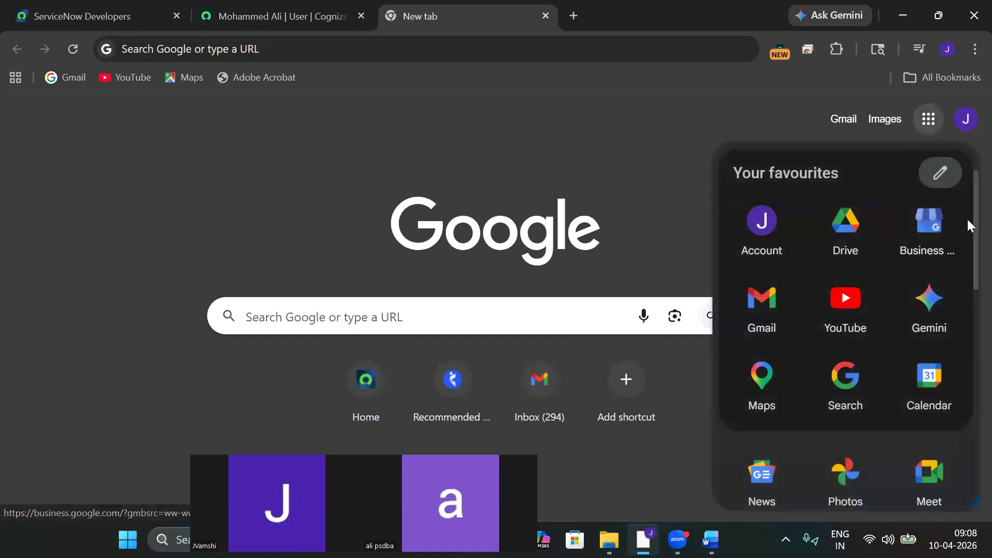
pyautogui.scroll(-3, 970, 228)
pyautogui.scroll(-2, 970, 273)
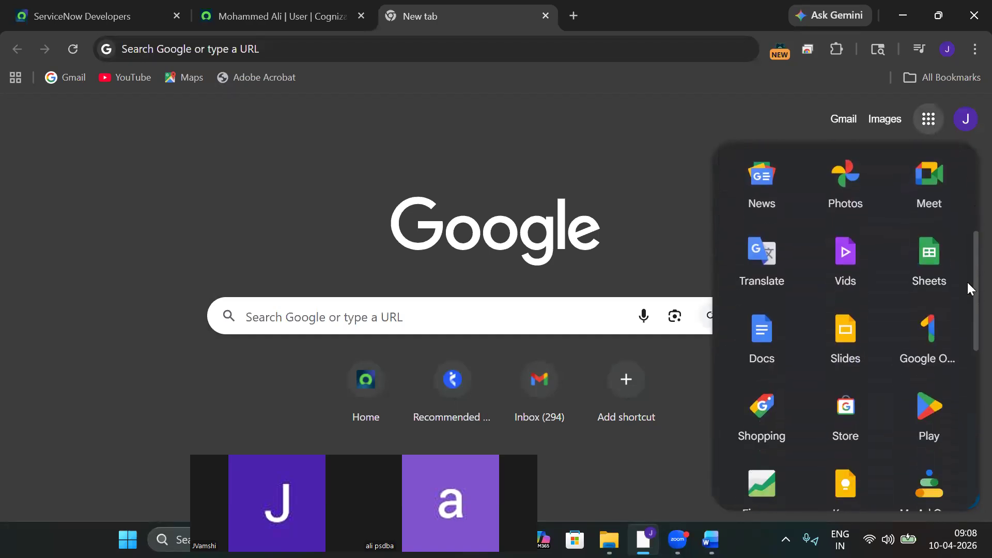
pyautogui.click(757, 342)
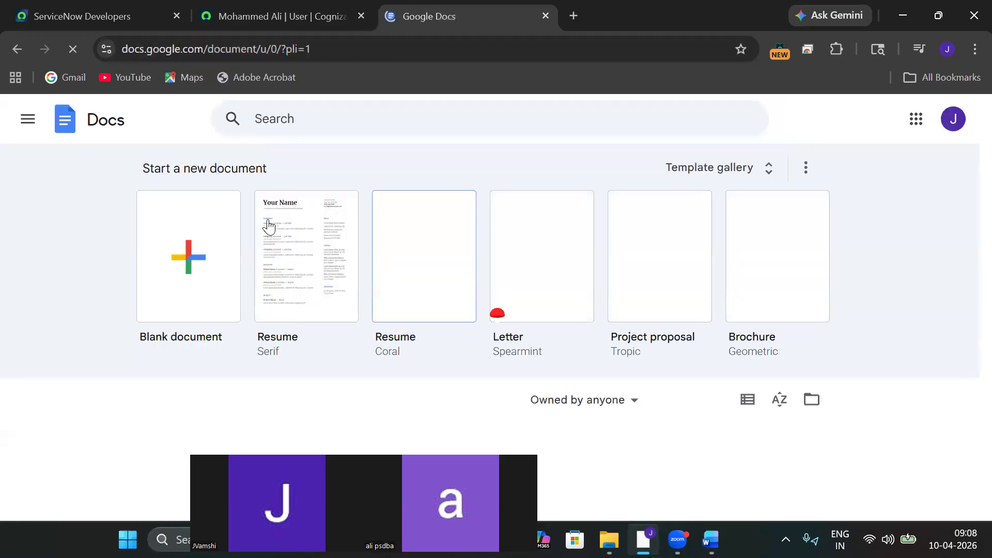
pyautogui.click(173, 245)
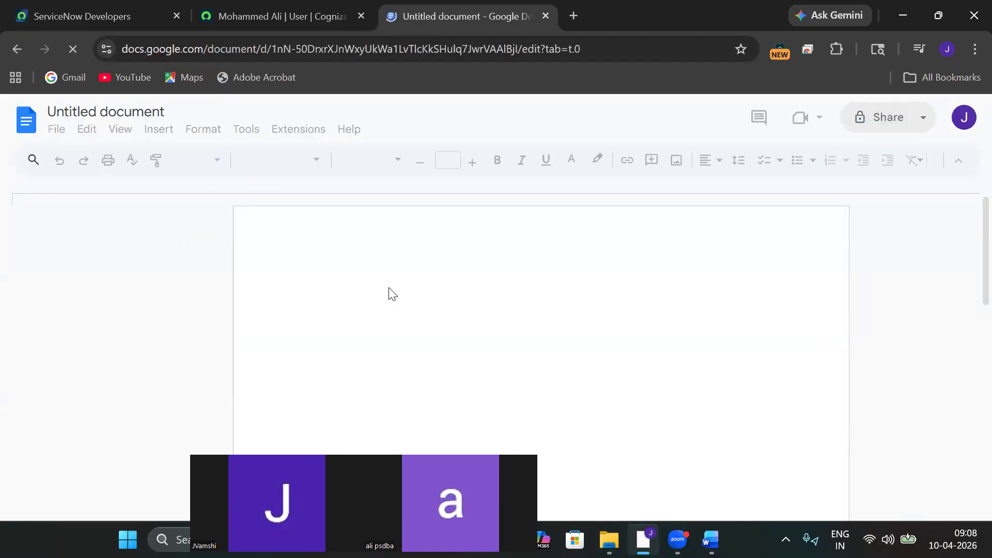
pyautogui.write('Hse')
pyautogui.press('BackSpace')
pyautogui.press('BackSpace')
pyautogui.press('BackSpace')
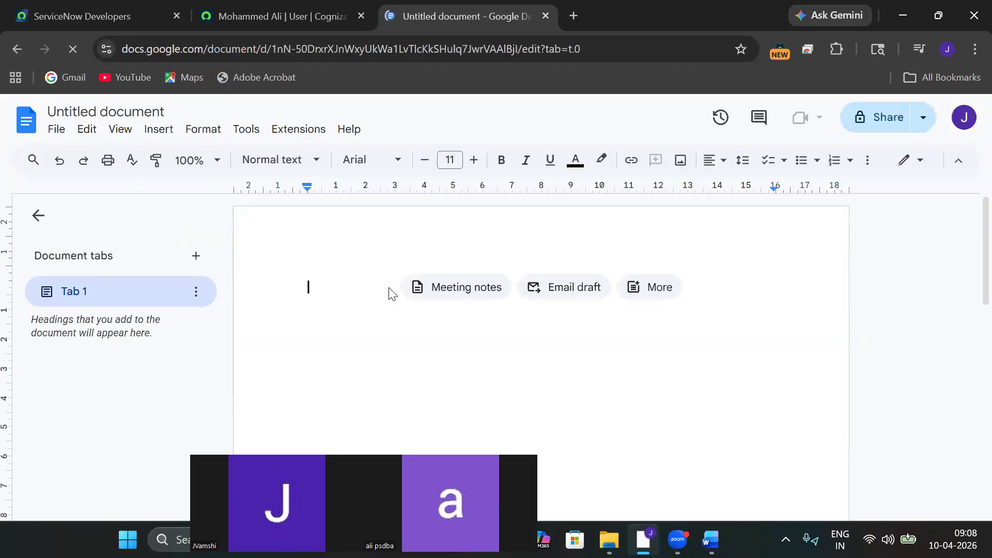
pyautogui.write('User :')
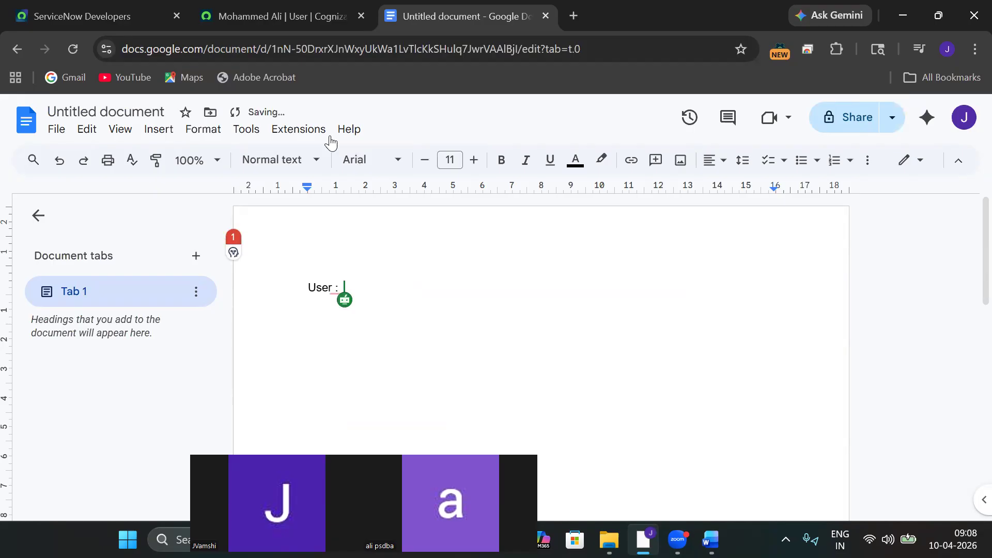
# Copy the User ID from the form, paste it after 'user id :', then add 'Password :'.
pyautogui.hotkey('ctrl', 'shift', 'Tab')
pyautogui.click(446, 231)
pyautogui.tripleClick(446, 231)
pyautogui.hotkey('ctrl', 'c')
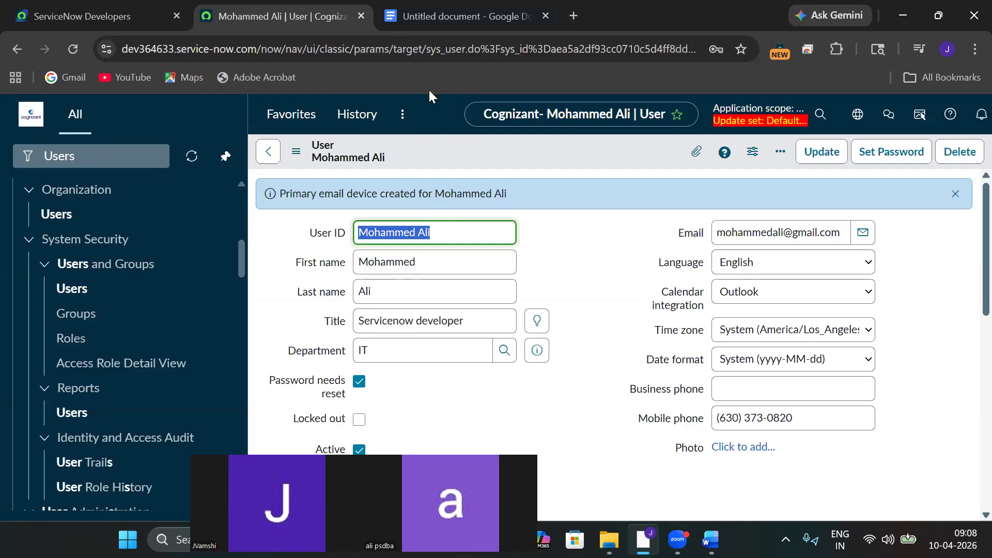
pyautogui.hotkey('ctrl', 'Tab')
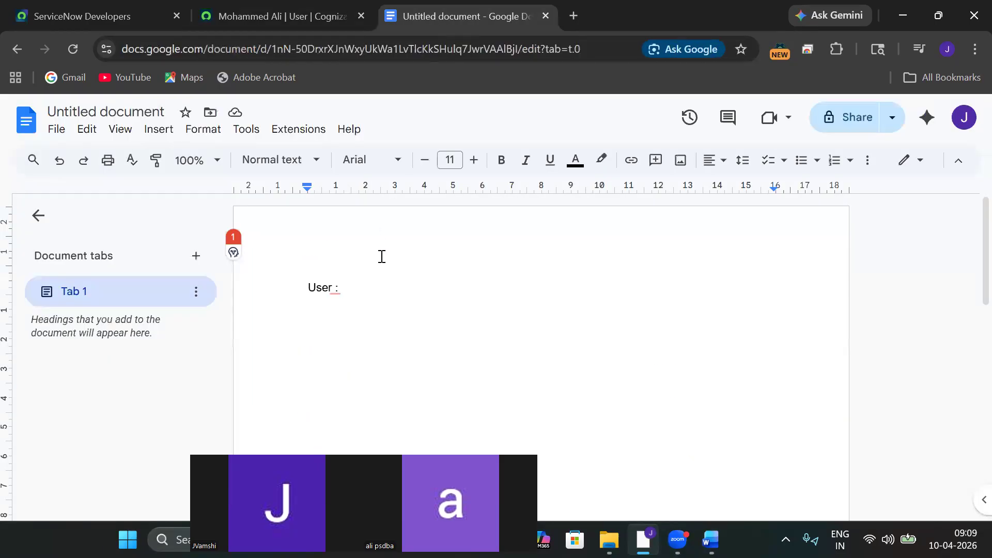
pyautogui.press('Return')
pyautogui.write('uS')
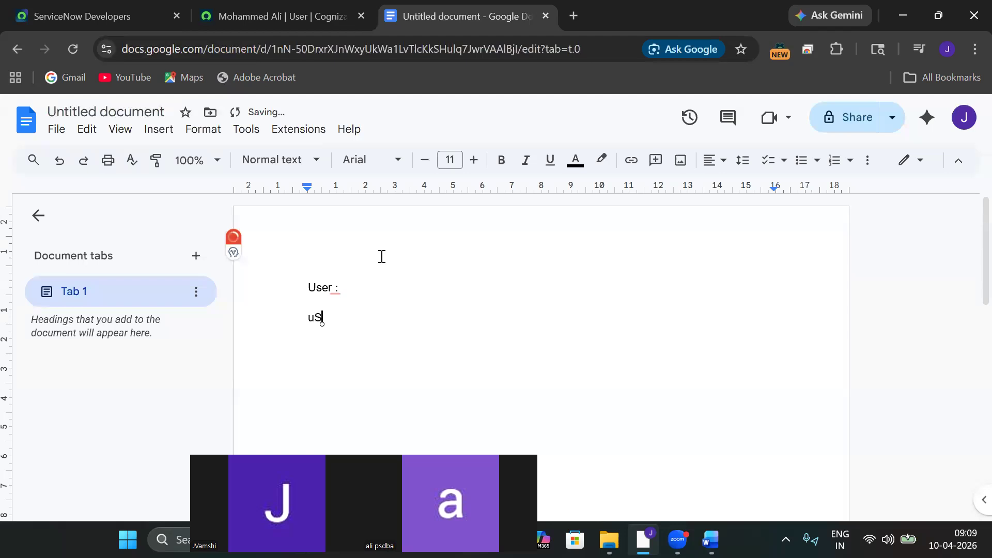
pyautogui.press('BackSpace')
pyautogui.press('BackSpace')
pyautogui.write('user id :')
pyautogui.hotkey('ctrl', 'v')
pyautogui.press('Return')
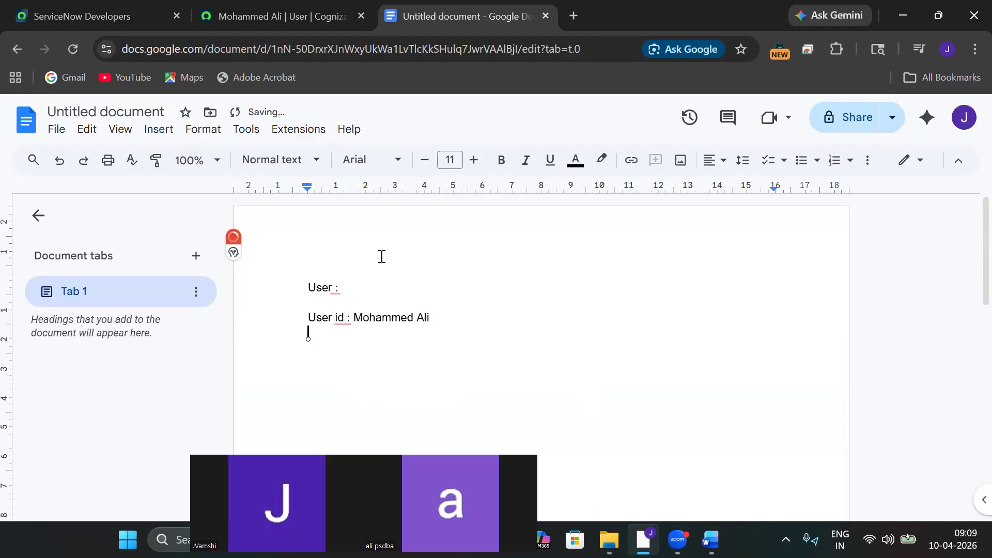
pyautogui.write('pA')
pyautogui.press('BackSpace')
pyautogui.press('BackSpace')
pyautogui.write('Password :')
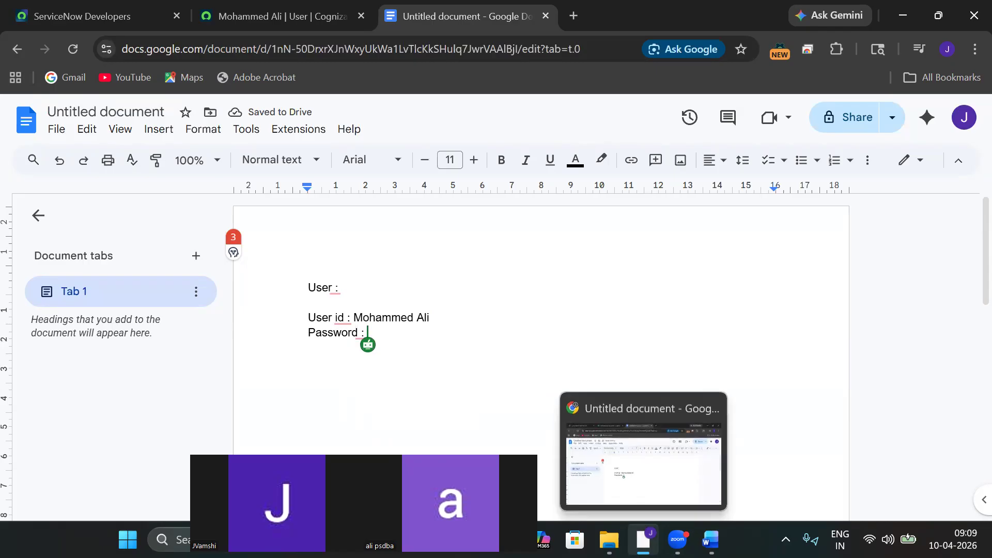
# Generate a random password in the user's Set Password dialog and copy it.
pyautogui.click(225, 21)
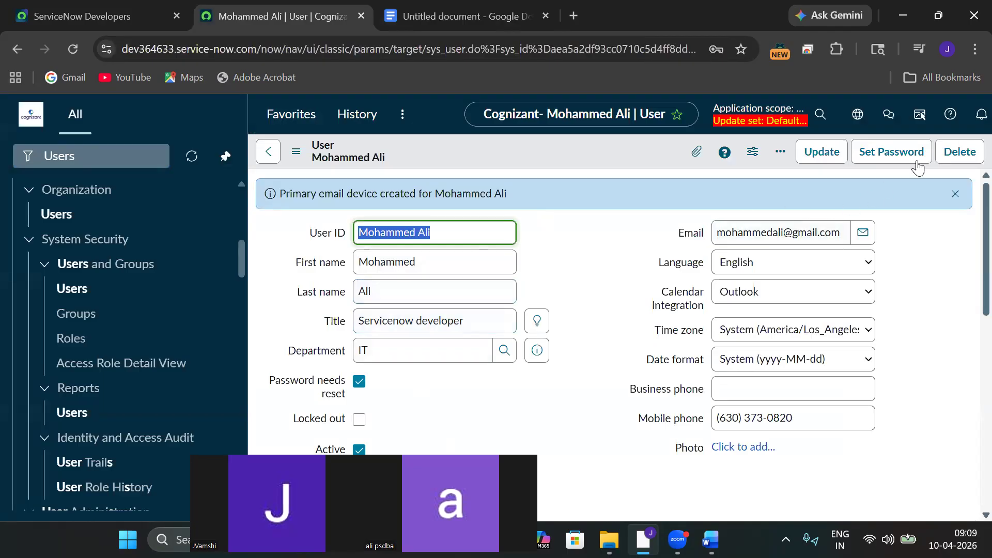
pyautogui.click(878, 161)
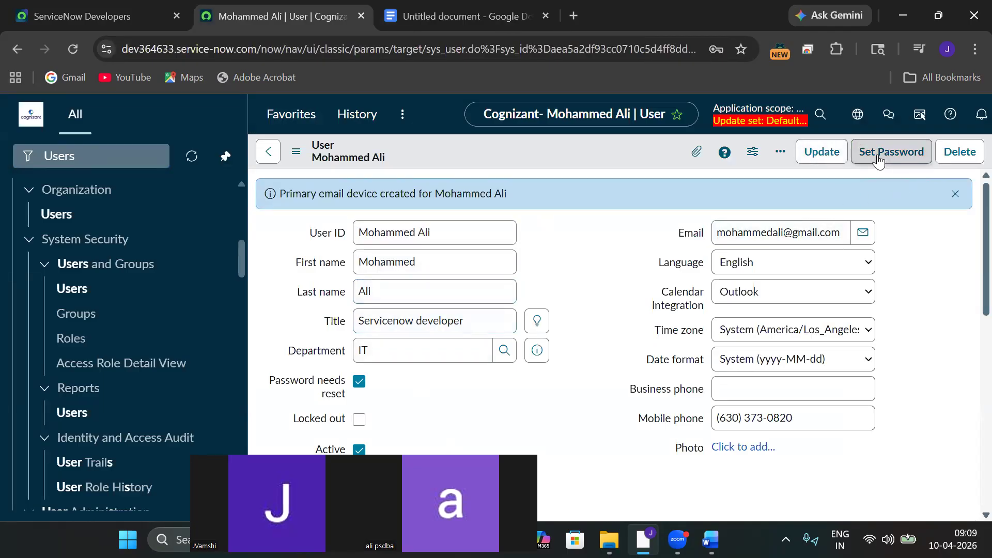
pyautogui.click(729, 212)
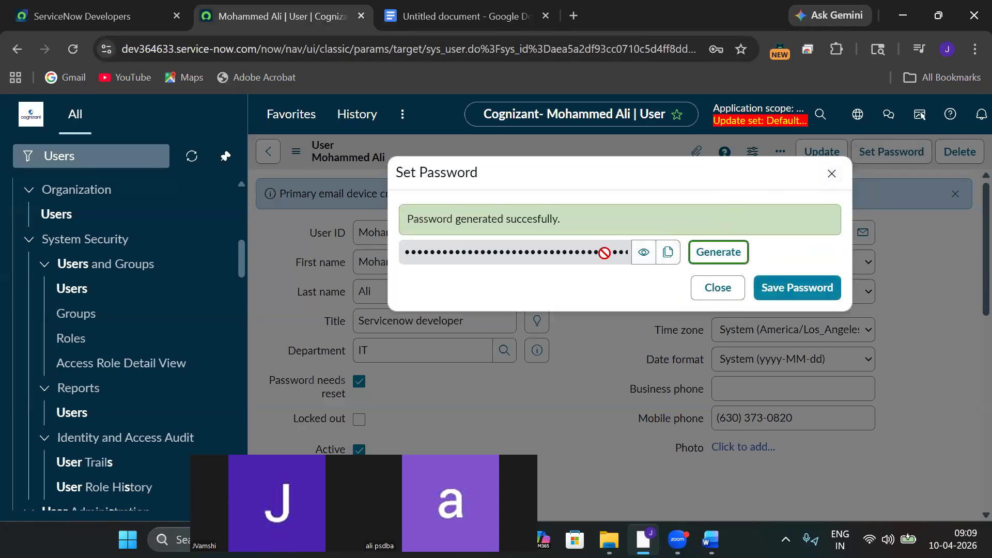
pyautogui.click(668, 252)
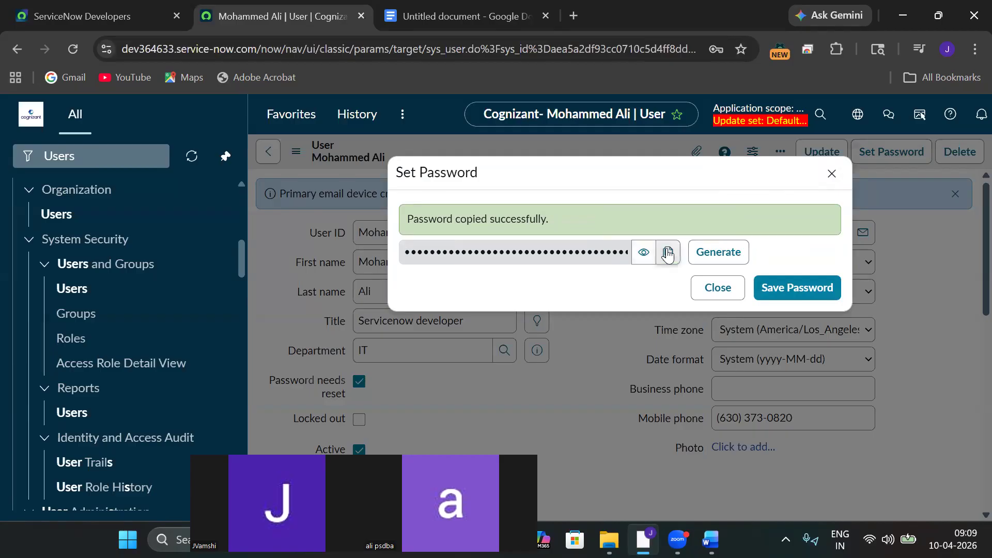
pyautogui.click(432, 21)
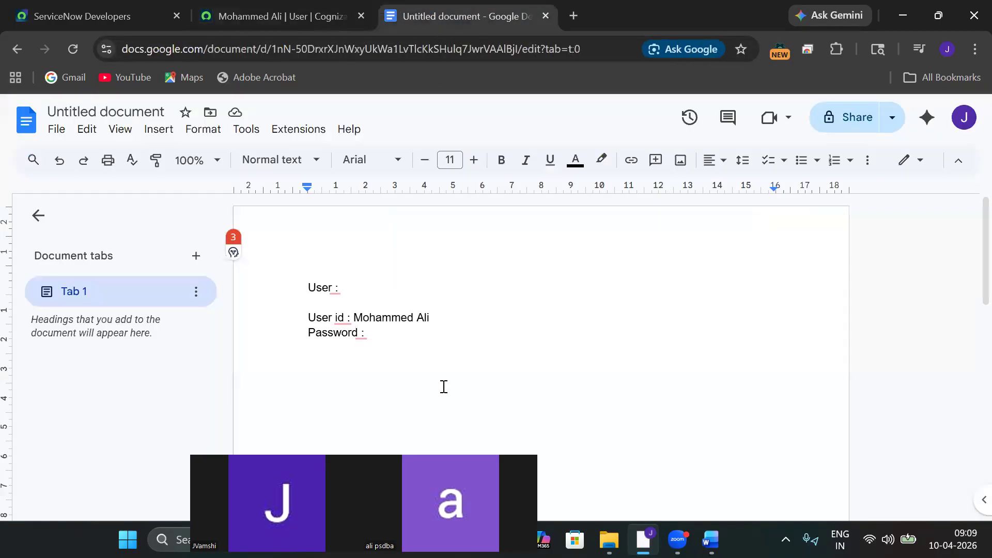
# Paste the generated password after 'Password :' in the notes and save it to the user.
pyautogui.hotkey('ctrl', 'v')
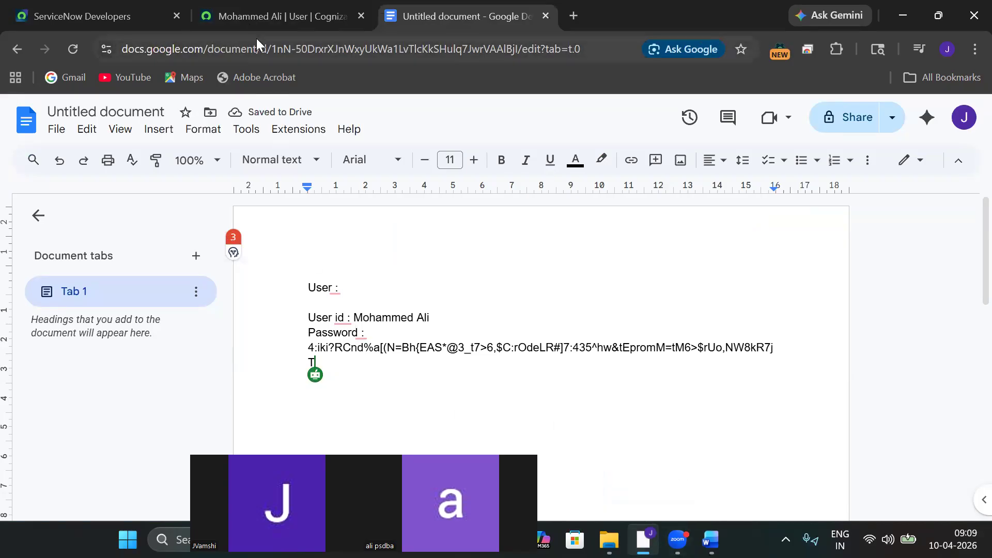
pyautogui.click(247, 21)
pyautogui.click(779, 295)
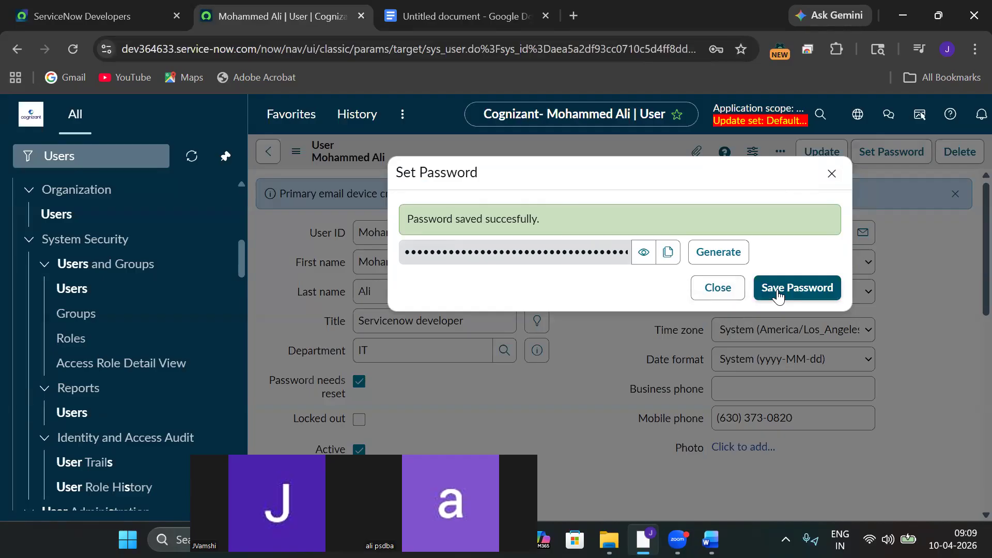
# Close the password dialog, update the user, and return to the Users list of 634 records.
pyautogui.click(831, 174)
pyautogui.click(825, 155)
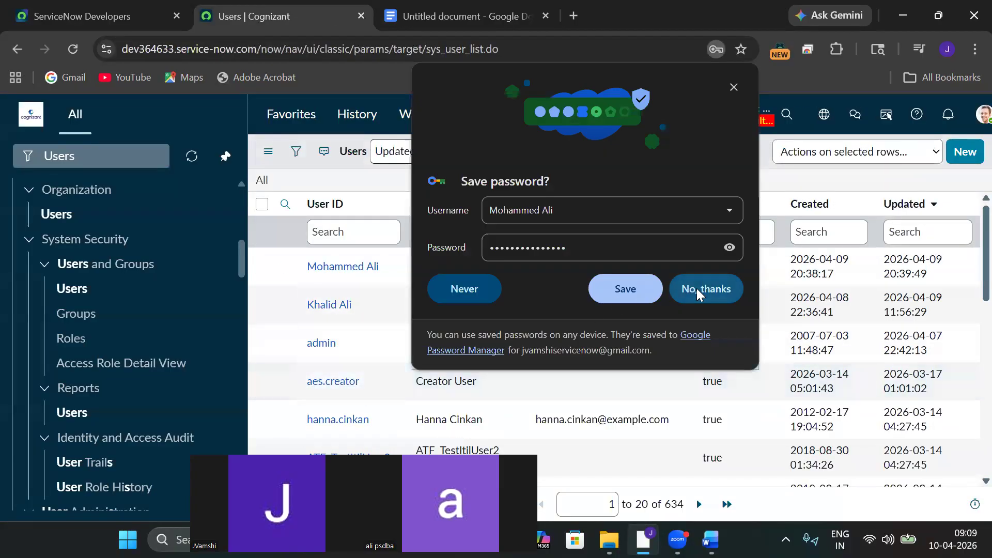
pyautogui.click(696, 289)
pyautogui.click(345, 269)
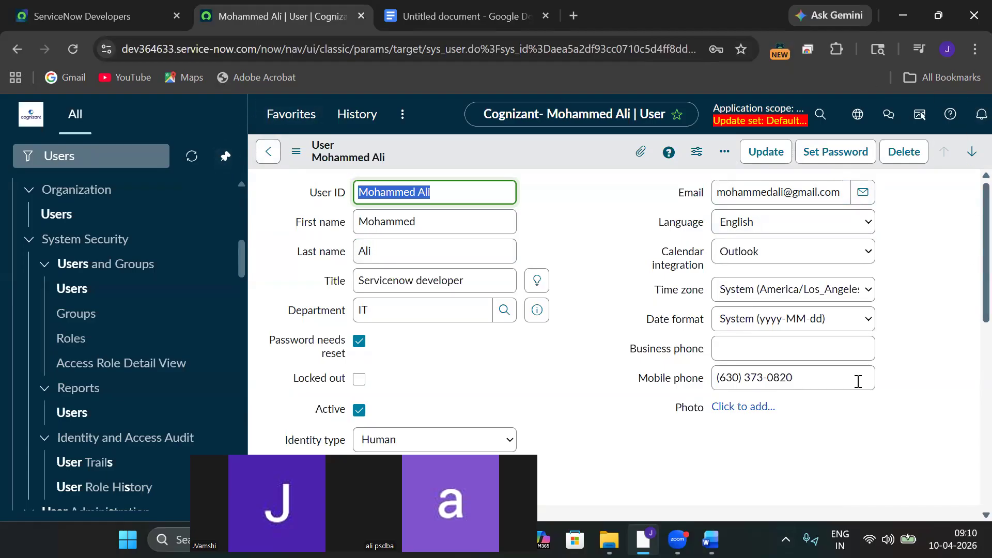
pyautogui.click(270, 152)
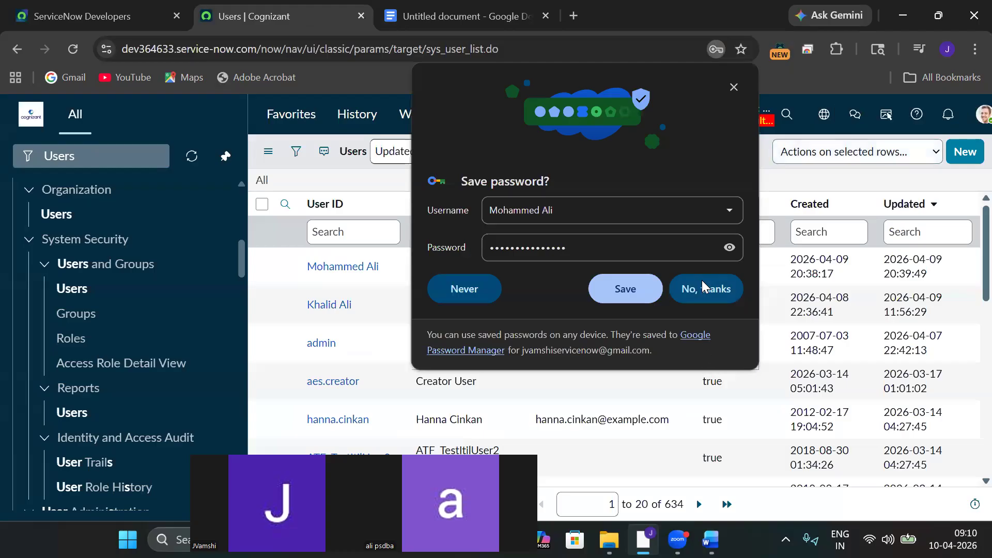
pyautogui.click(710, 289)
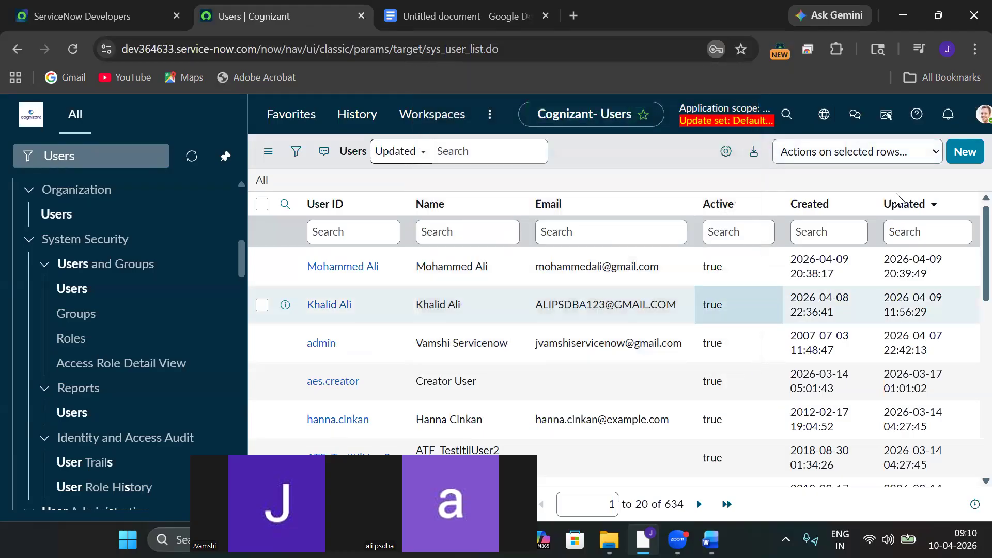
pyautogui.click(973, 122)
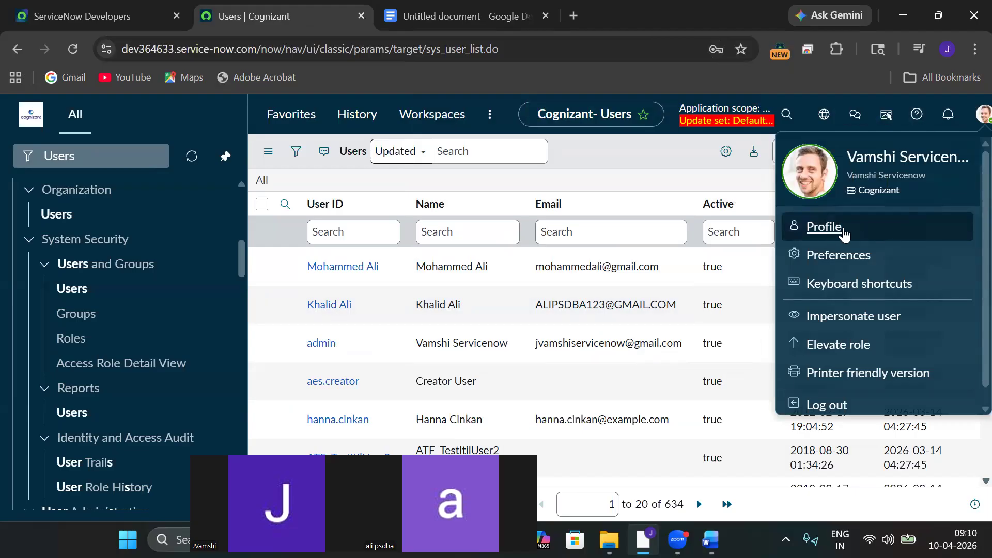
pyautogui.click(834, 231)
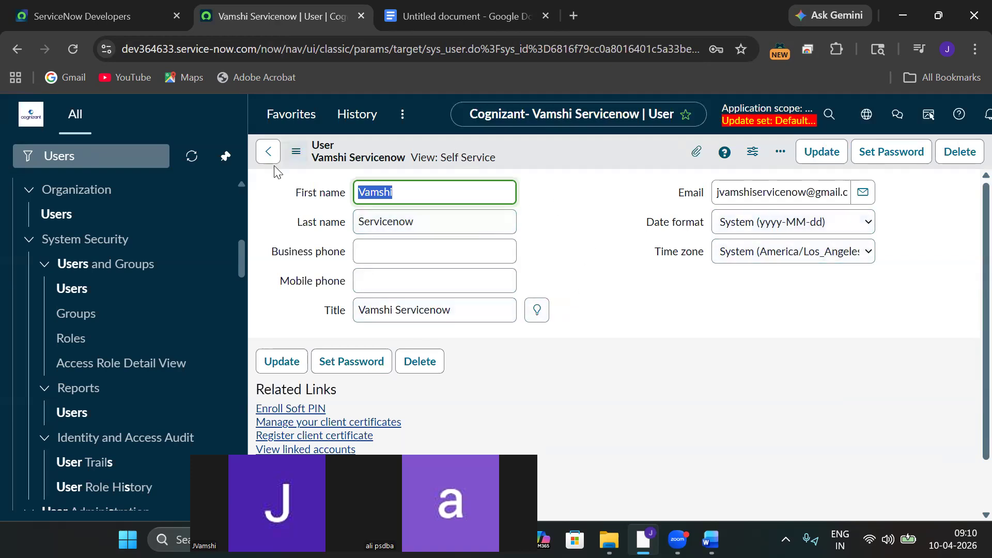
pyautogui.click(268, 152)
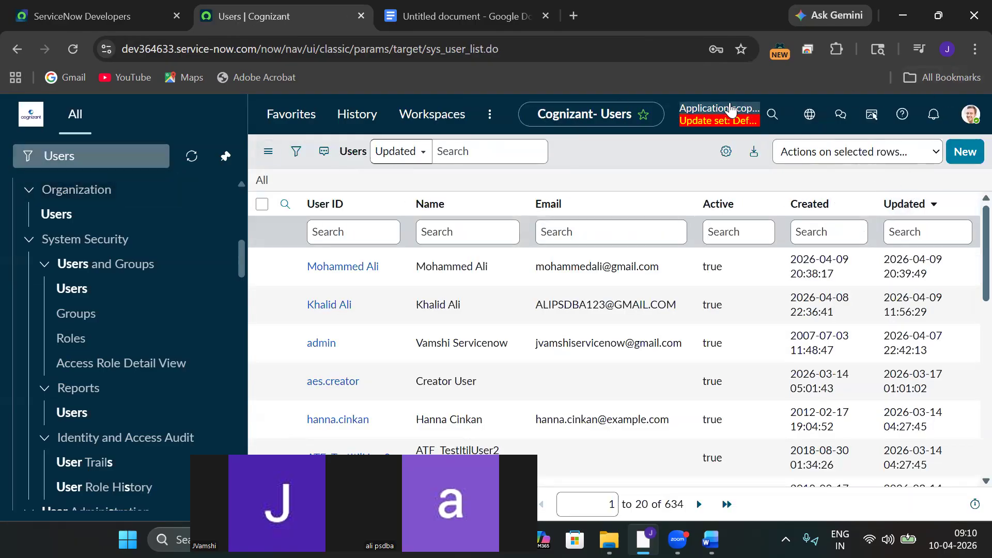
# Copy the instance's base URL and load it in a new Incognito window.
pyautogui.click(972, 50)
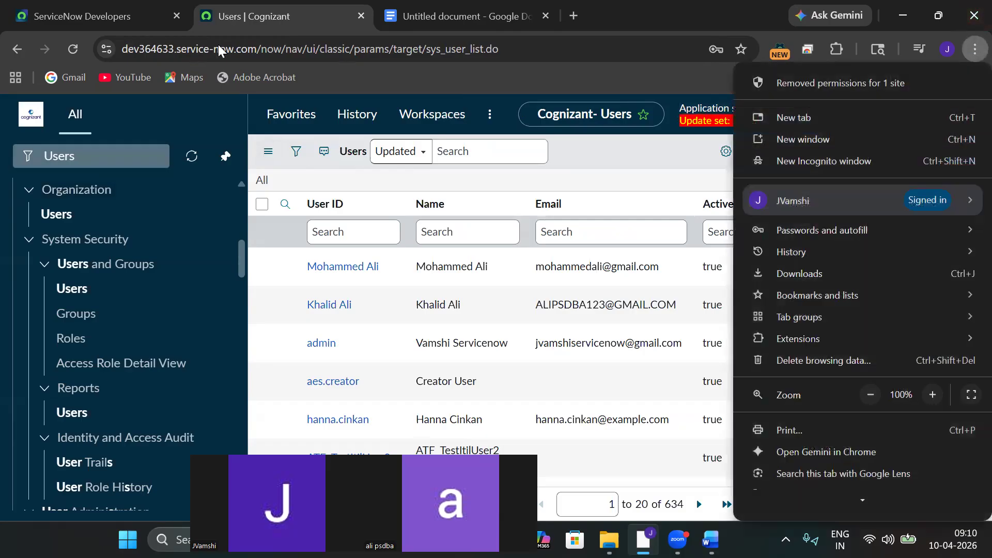
pyautogui.click(253, 46)
pyautogui.click(253, 48)
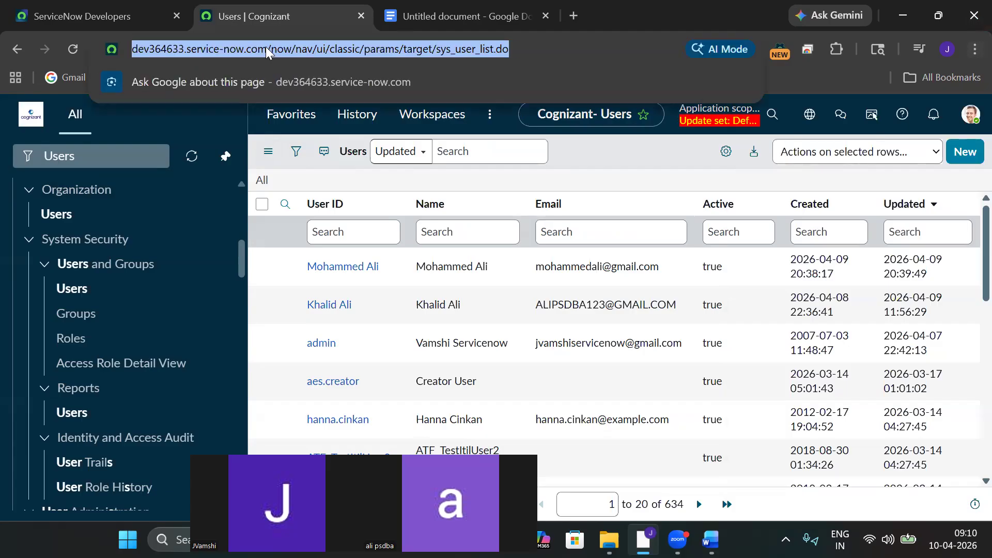
pyautogui.click(265, 47)
pyautogui.moveTo(302, 50); pyautogui.dragTo(130, 55)
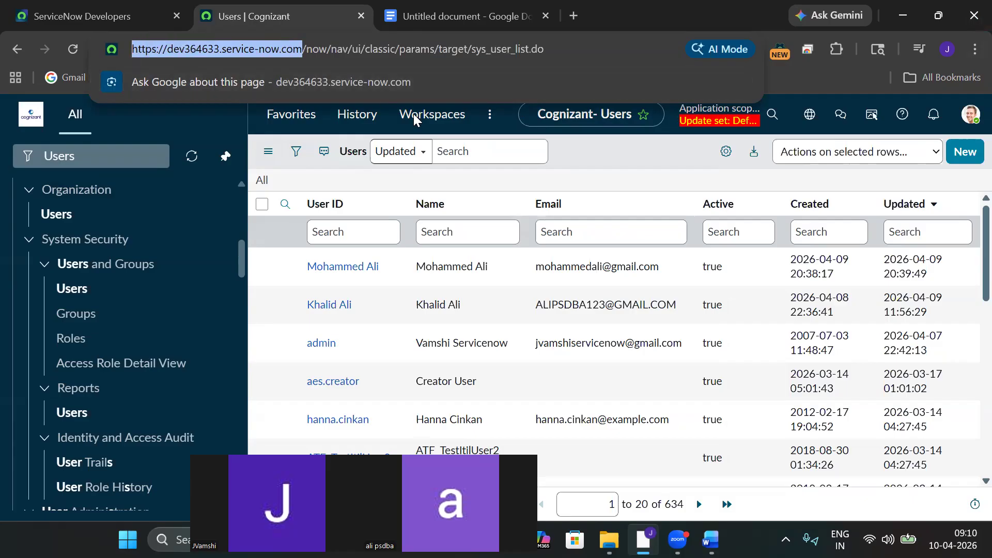
pyautogui.click(795, 80)
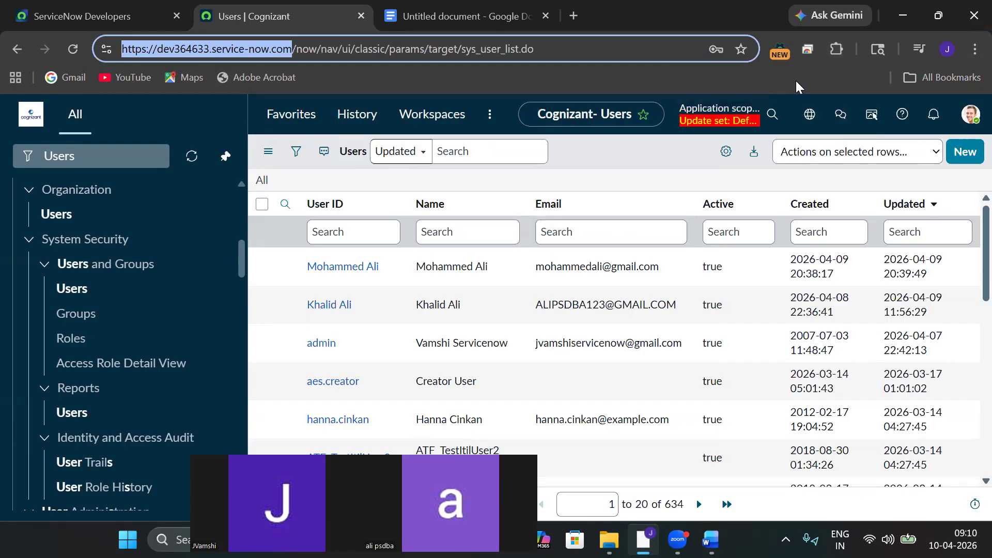
pyautogui.click(973, 50)
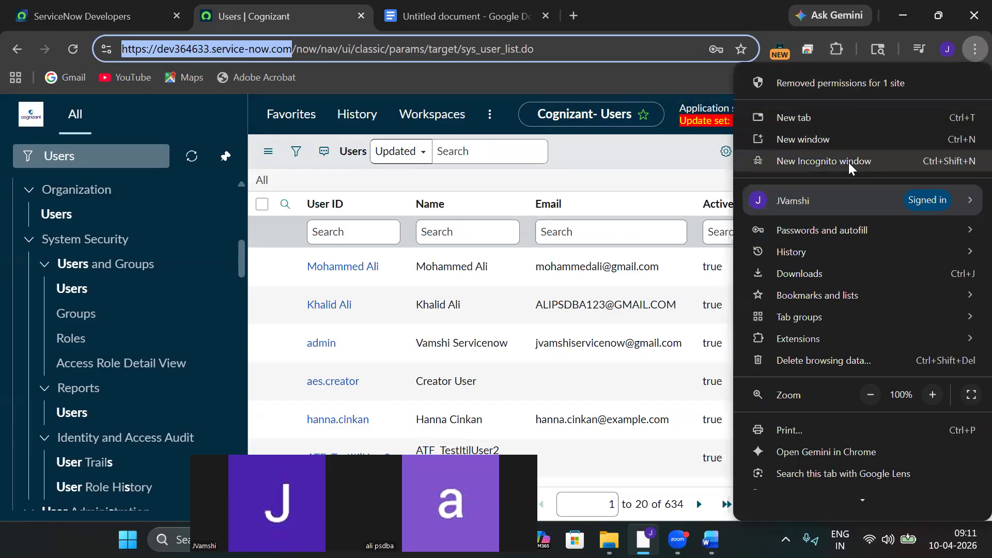
pyautogui.click(805, 162)
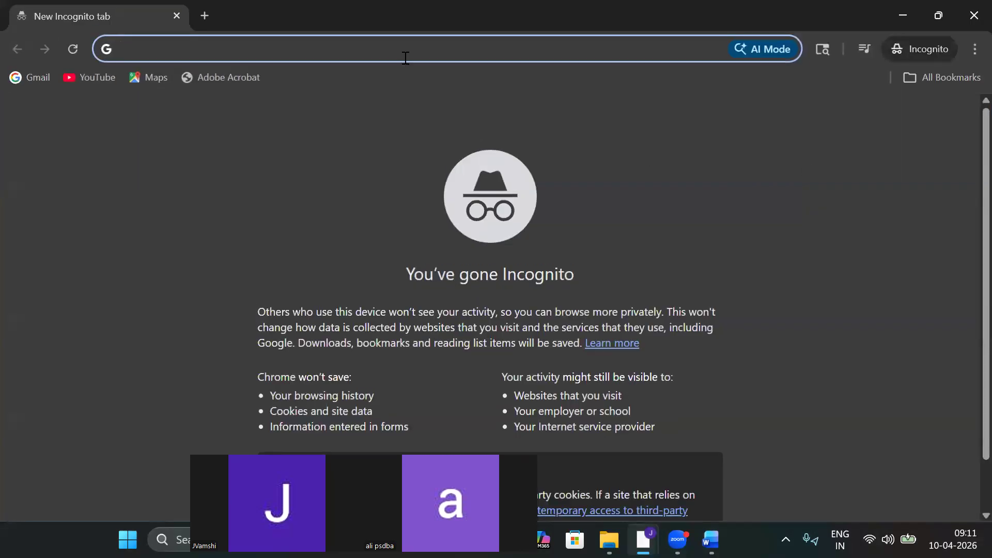
pyautogui.hotkey('ctrl', 'v')
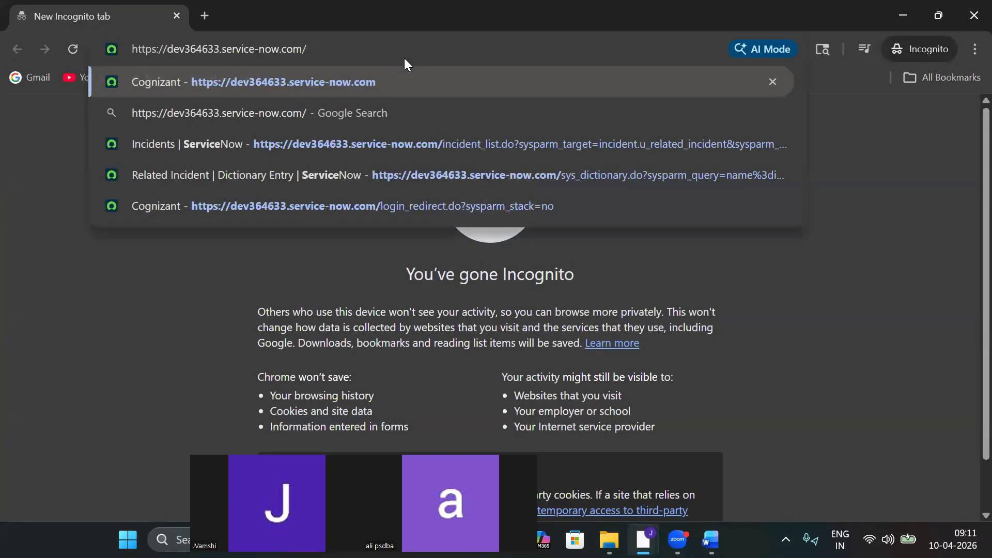
pyautogui.press('Return')
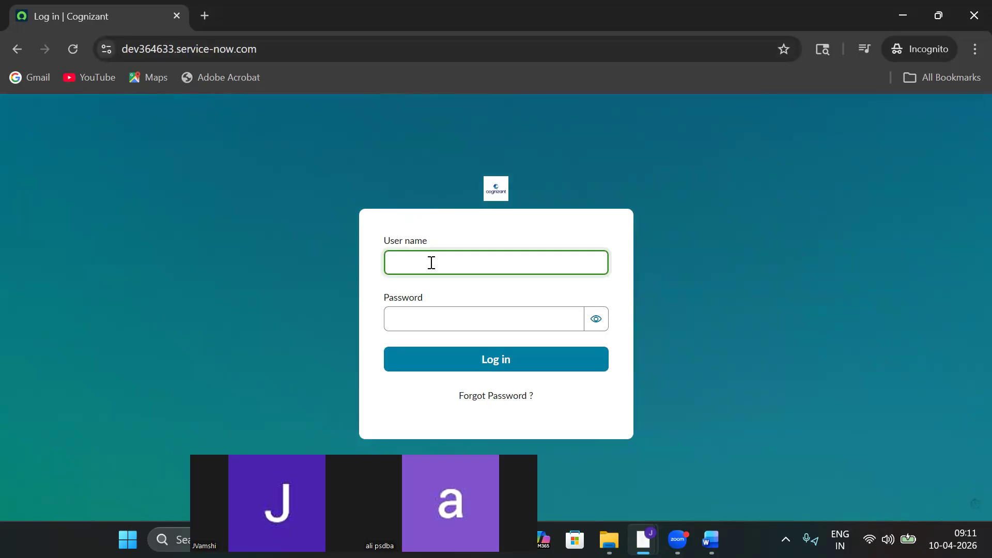
# Copy the new user's ID from the notes into the incognito login's User name field.
pyautogui.hotkey('ctrl', 'v')
pyautogui.press('BackSpace')
pyautogui.press('BackSpace')
pyautogui.press('BackSpace')
pyautogui.press('BackSpace')
pyautogui.press('BackSpace')
pyautogui.press('BackSpace')
pyautogui.press('BackSpace')
pyautogui.press('BackSpace')
pyautogui.press('BackSpace')
pyautogui.press('BackSpace')
pyautogui.press('BackSpace')
pyautogui.press('BackSpace')
pyautogui.press('BackSpace')
pyautogui.press('BackSpace')
pyautogui.press('BackSpace')
pyautogui.press('BackSpace')
pyautogui.press('BackSpace')
pyautogui.press('BackSpace')
pyautogui.press('BackSpace')
pyautogui.press('BackSpace')
pyautogui.moveTo(643, 539)
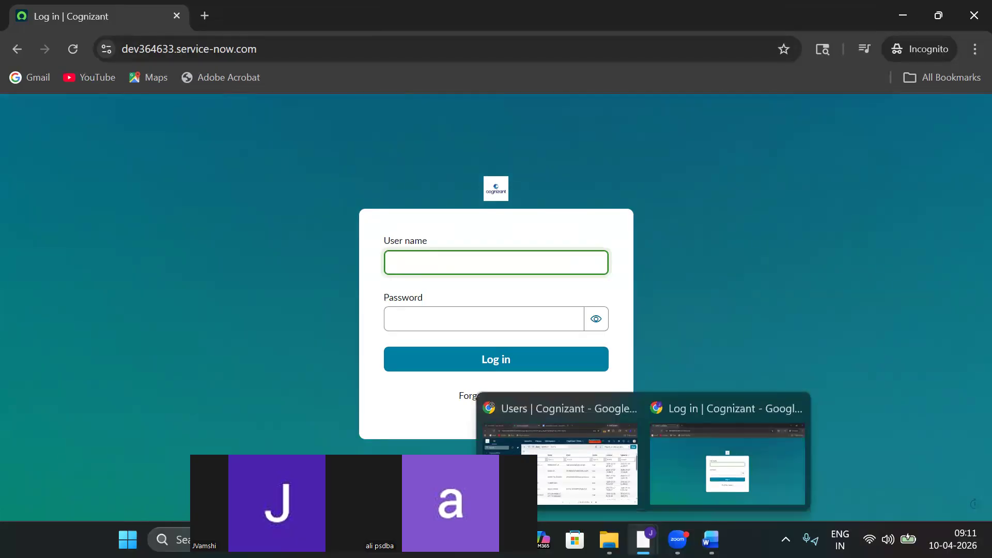
pyautogui.click(585, 468)
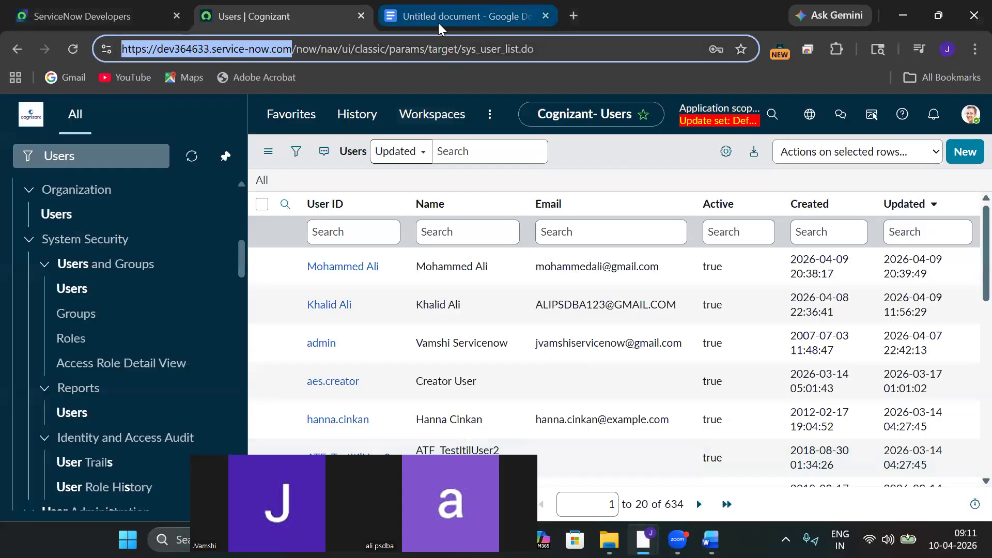
pyautogui.click(438, 22)
pyautogui.moveTo(430, 317); pyautogui.dragTo(353, 317)
pyautogui.hotkey('ctrl', 'c')
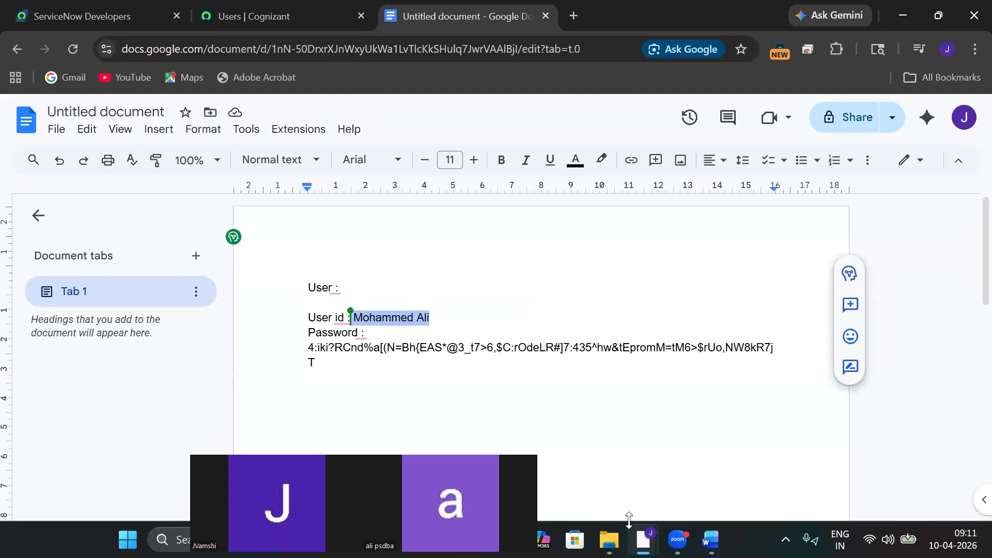
pyautogui.moveTo(643, 540)
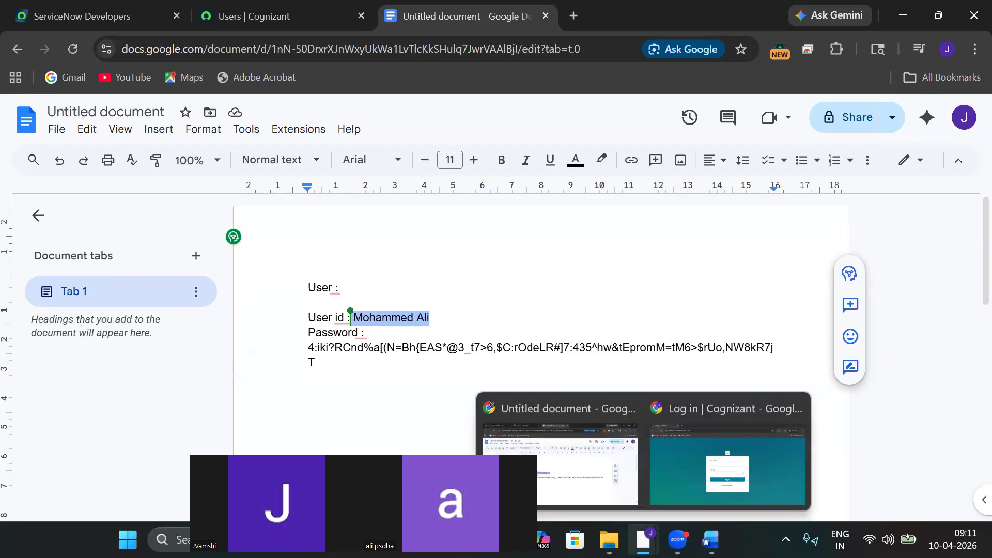
pyautogui.click(710, 450)
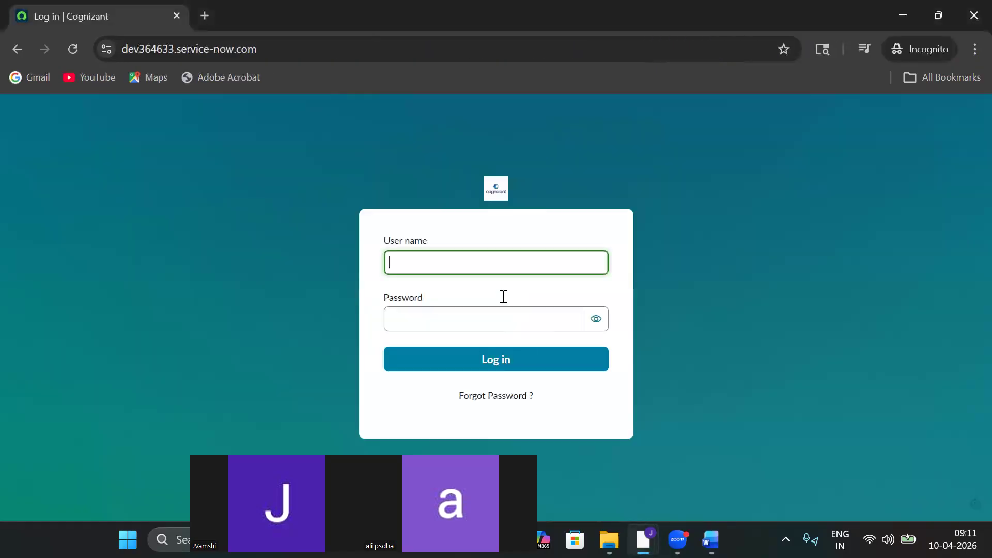
pyautogui.hotkey('ctrl', 'v')
# Paste the saved password into Password and log in, which is rejected as invalid.
pyautogui.moveTo(643, 540)
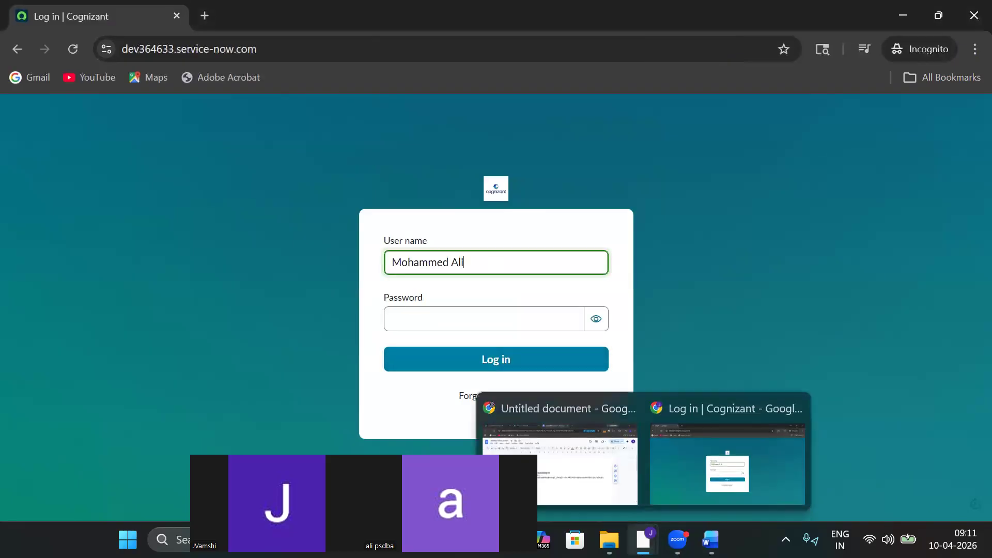
pyautogui.click(578, 464)
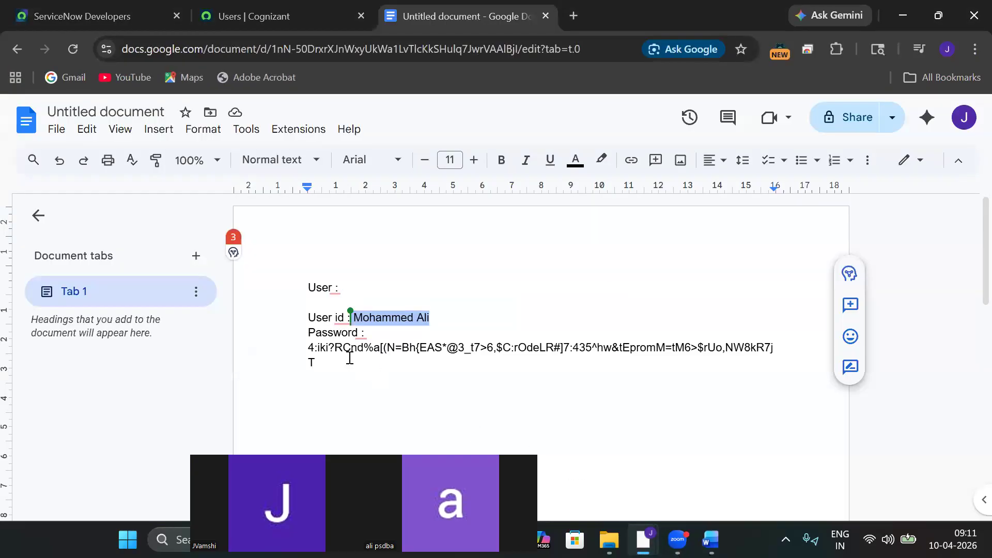
pyautogui.moveTo(310, 347); pyautogui.dragTo(329, 361)
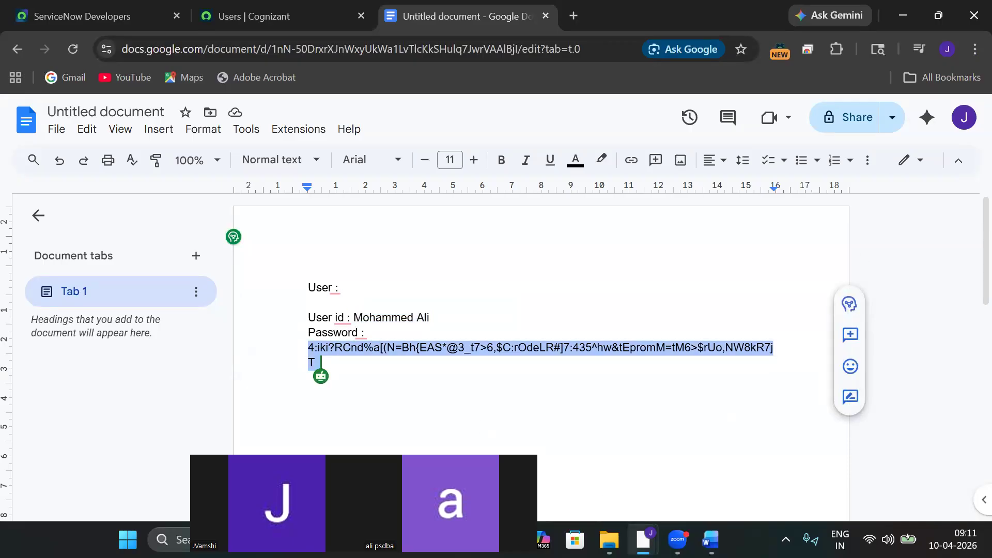
pyautogui.moveTo(643, 540)
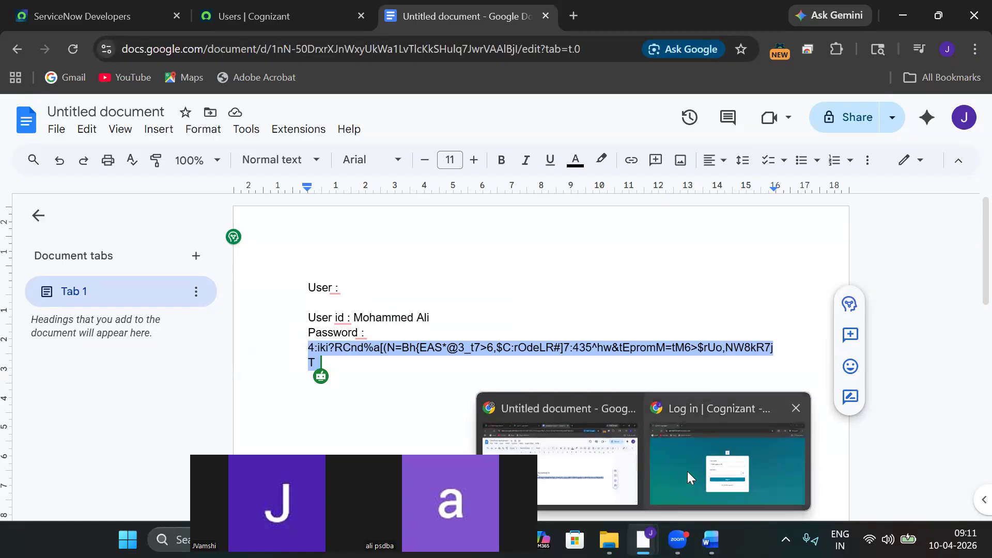
pyautogui.click(686, 466)
pyautogui.click(524, 324)
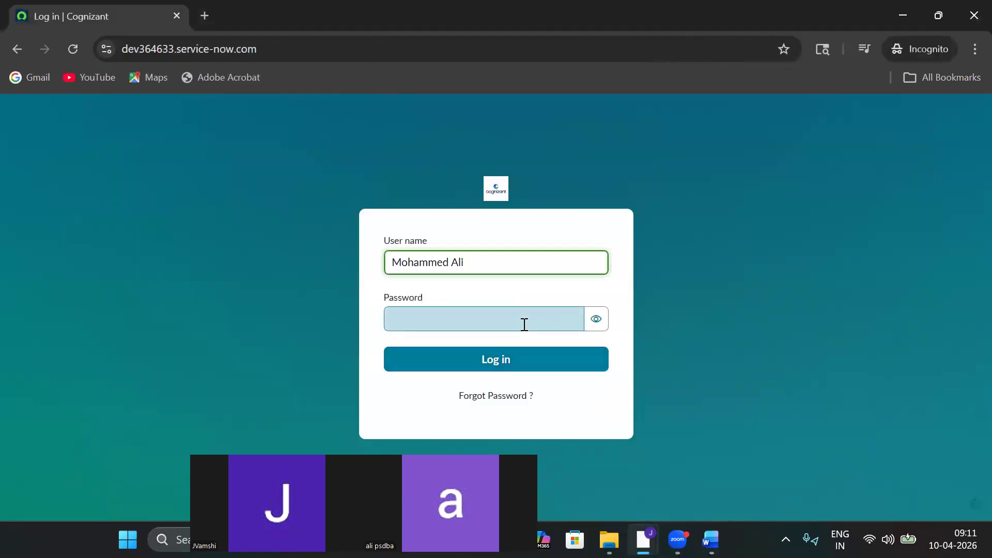
pyautogui.hotkey('ctrl', 'v')
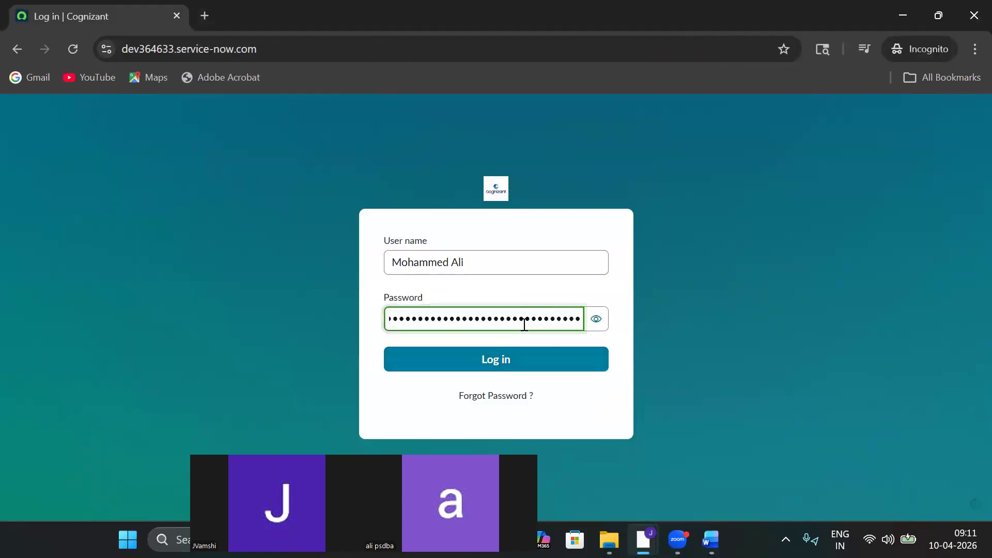
pyautogui.click(523, 368)
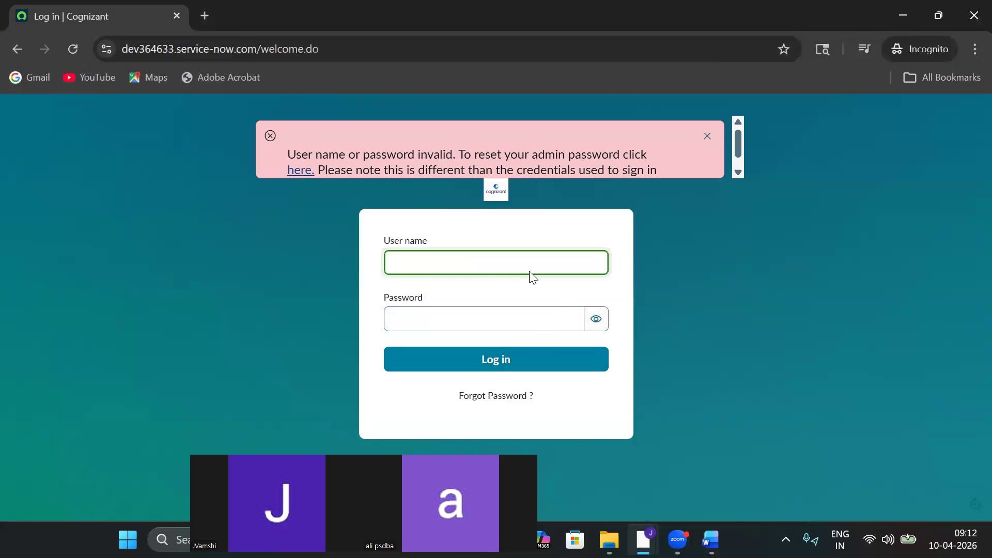
pyautogui.moveTo(643, 540)
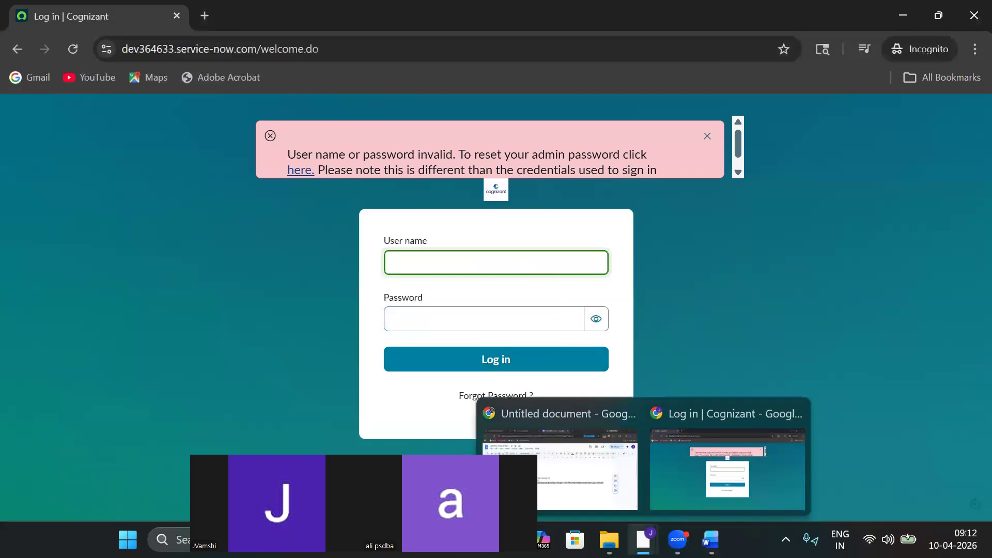
pyautogui.click(574, 434)
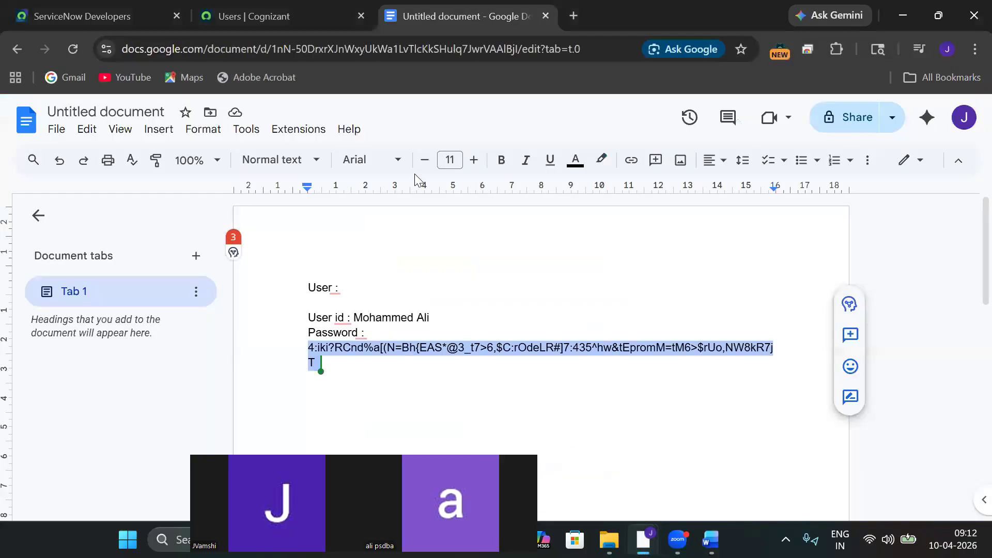
# From the admin profile menu, impersonate the new user found by searching their name.
pyautogui.click(272, 20)
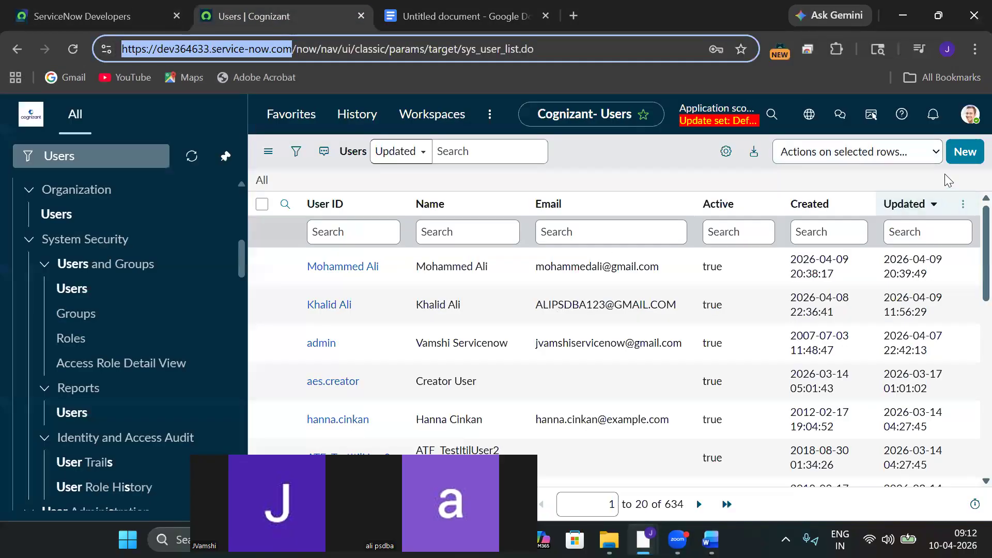
pyautogui.click(970, 114)
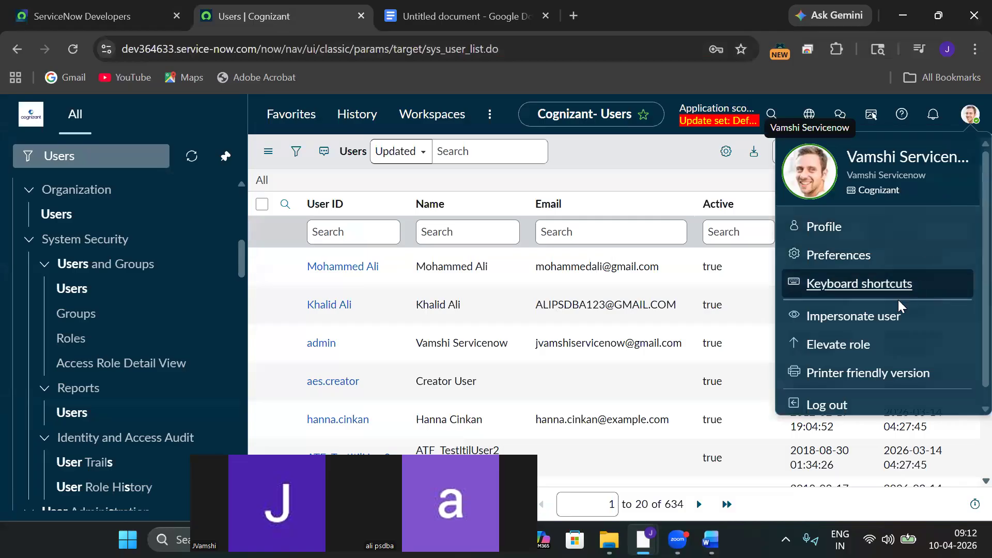
pyautogui.click(879, 317)
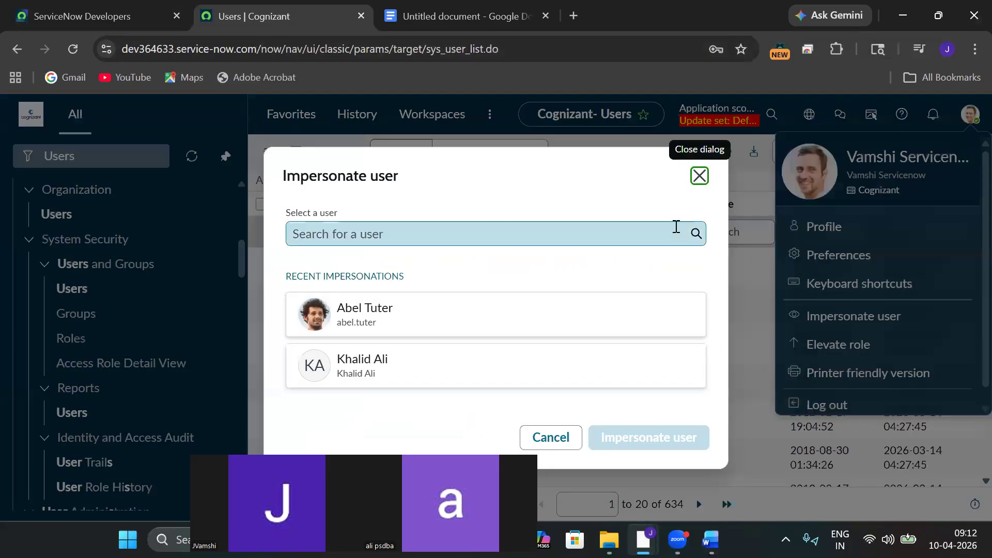
pyautogui.click(577, 245)
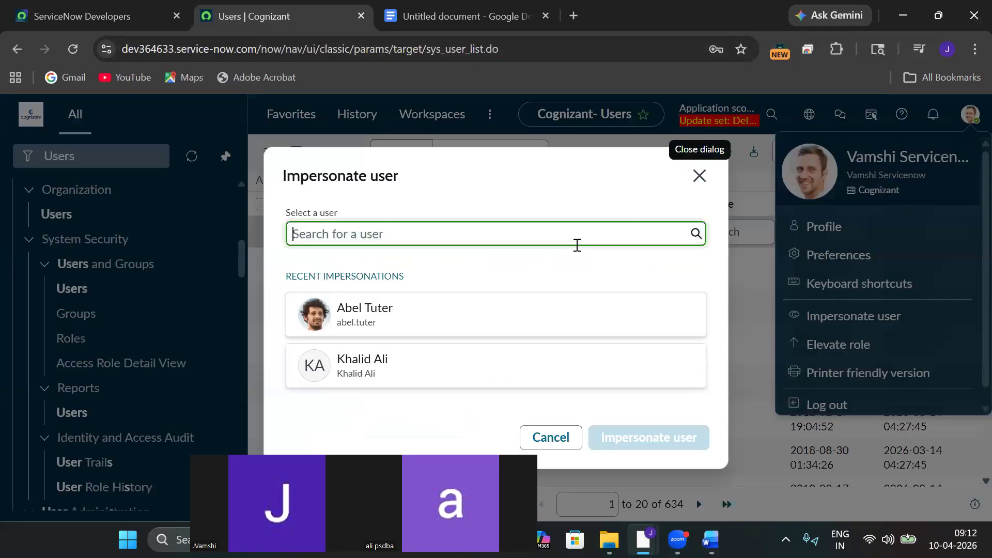
pyautogui.write('Mohamm')
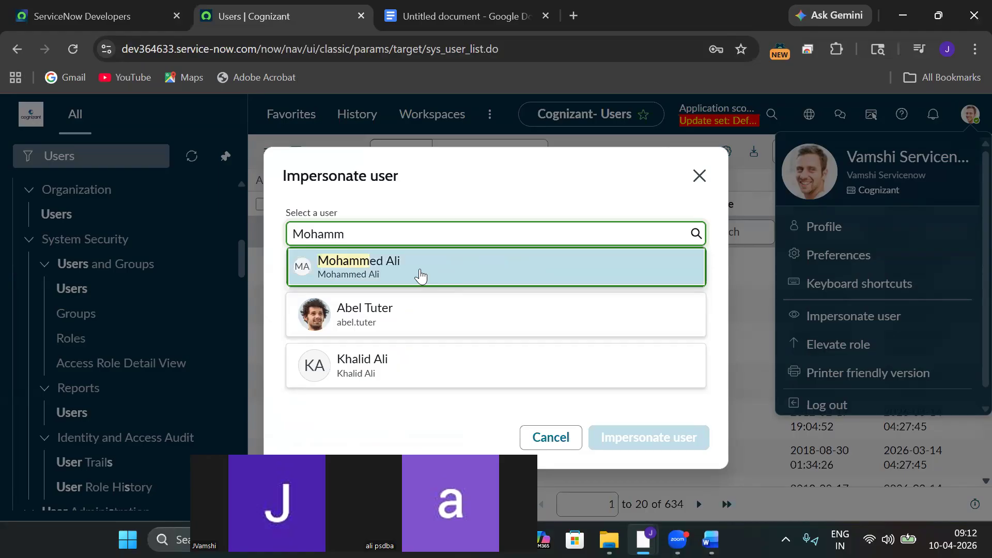
pyautogui.click(422, 268)
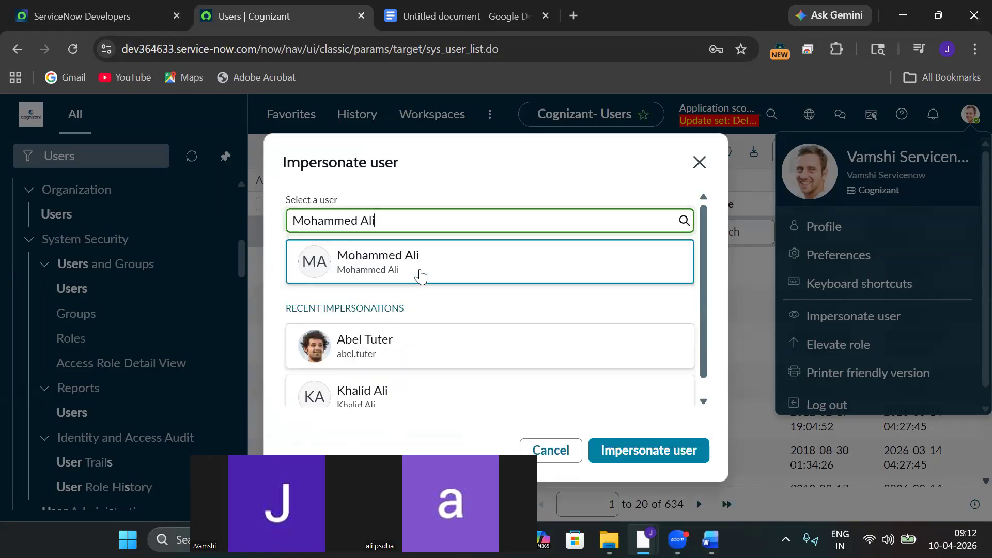
pyautogui.click(643, 448)
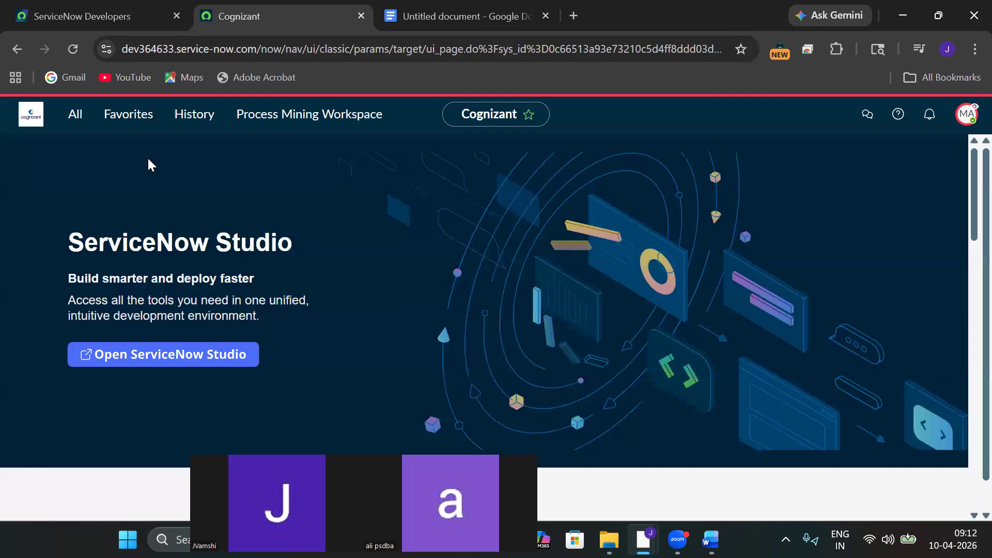
# Dismiss the welcome tour, filter the navigator for 'inciden' to check incident modules, and open the avatar menu.
pyautogui.click(75, 114)
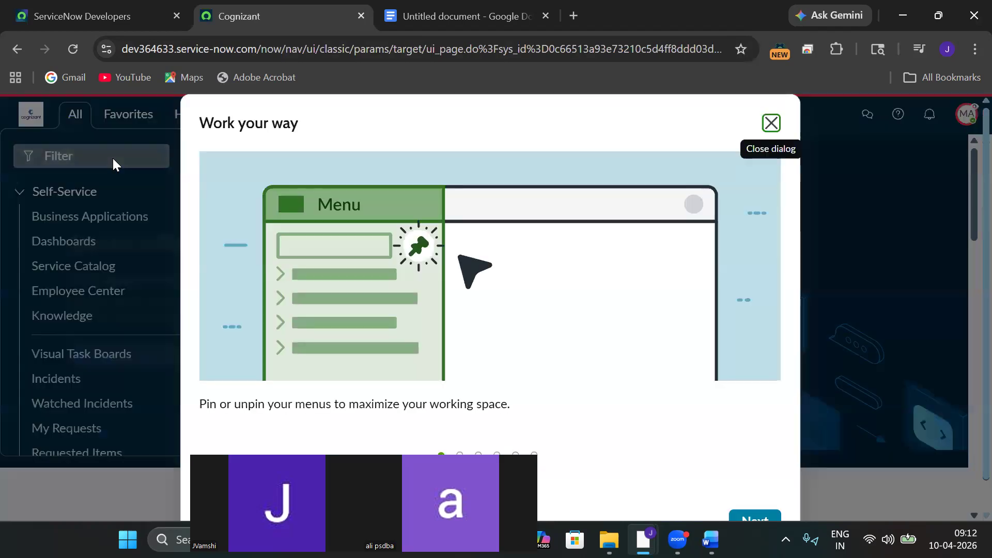
pyautogui.click(770, 123)
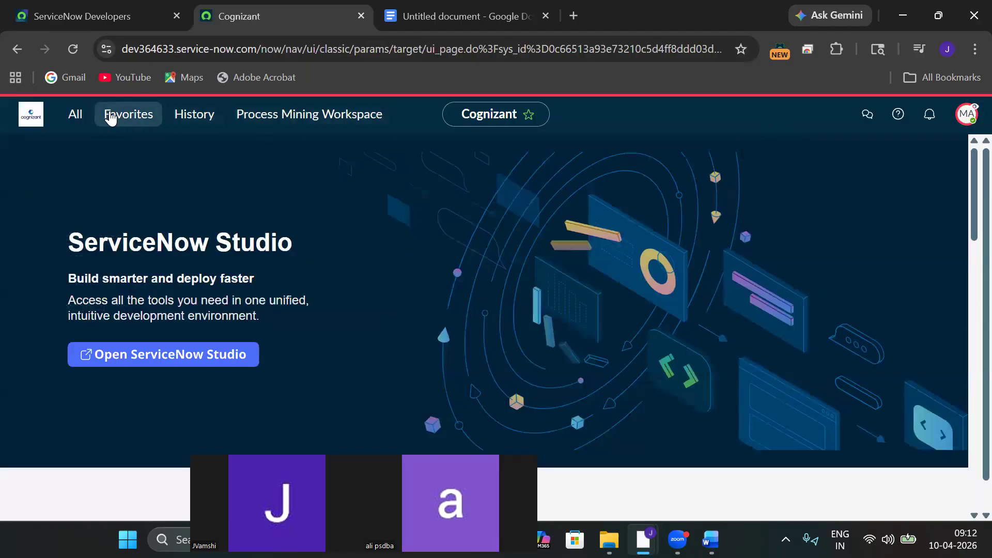
pyautogui.click(75, 113)
pyautogui.write('inciden')
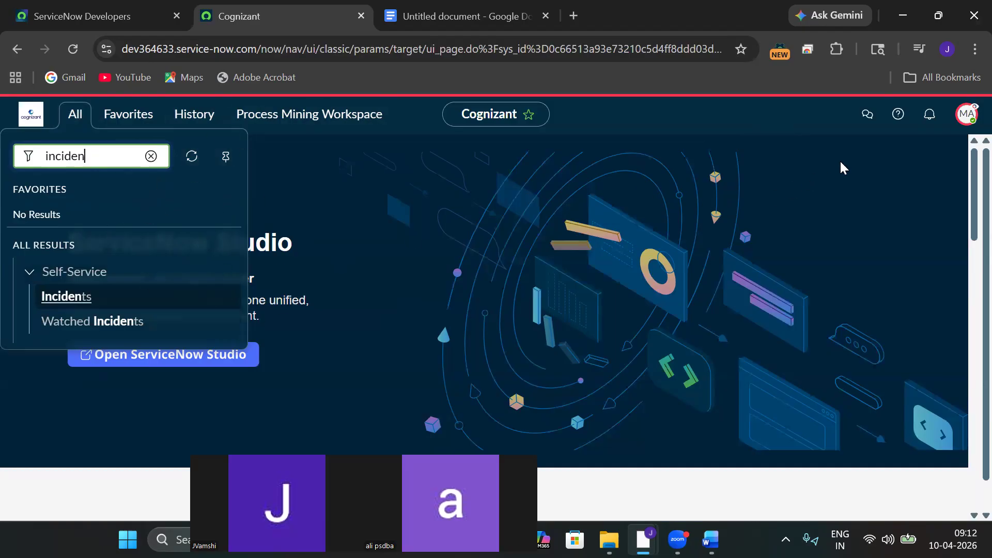
pyautogui.click(966, 115)
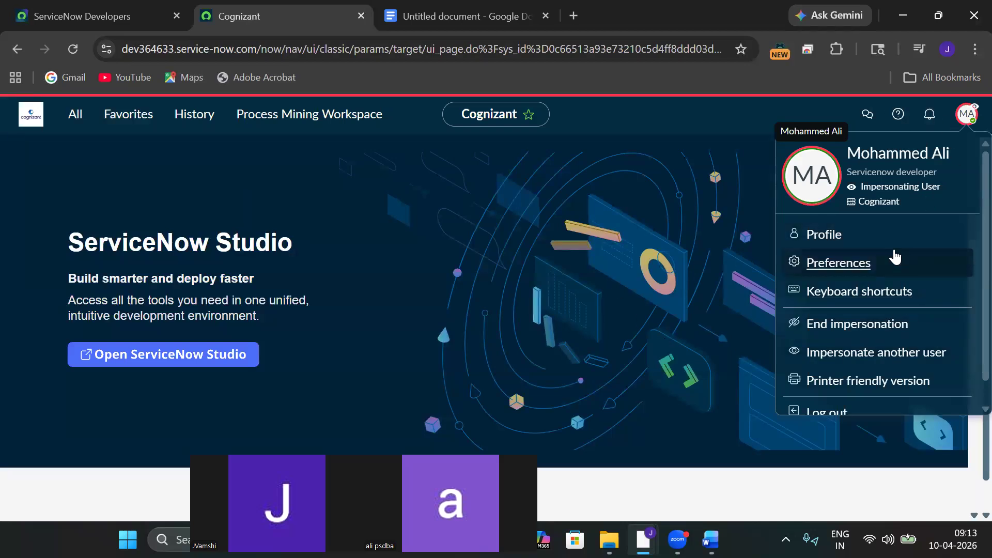
# End the impersonation and enter the new user's full name as User name on the incognito login page.
pyautogui.click(849, 316)
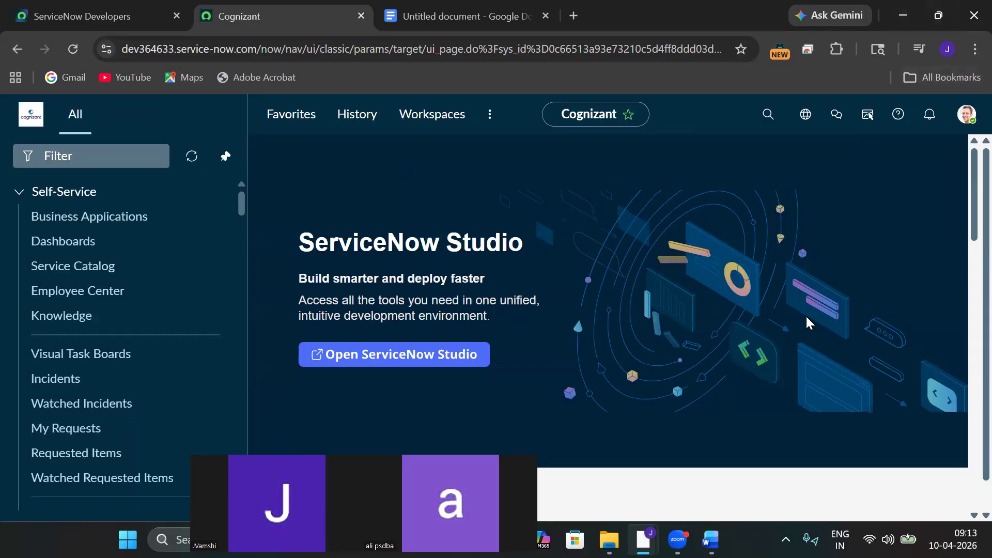
pyautogui.moveTo(636, 536)
pyautogui.click(677, 454)
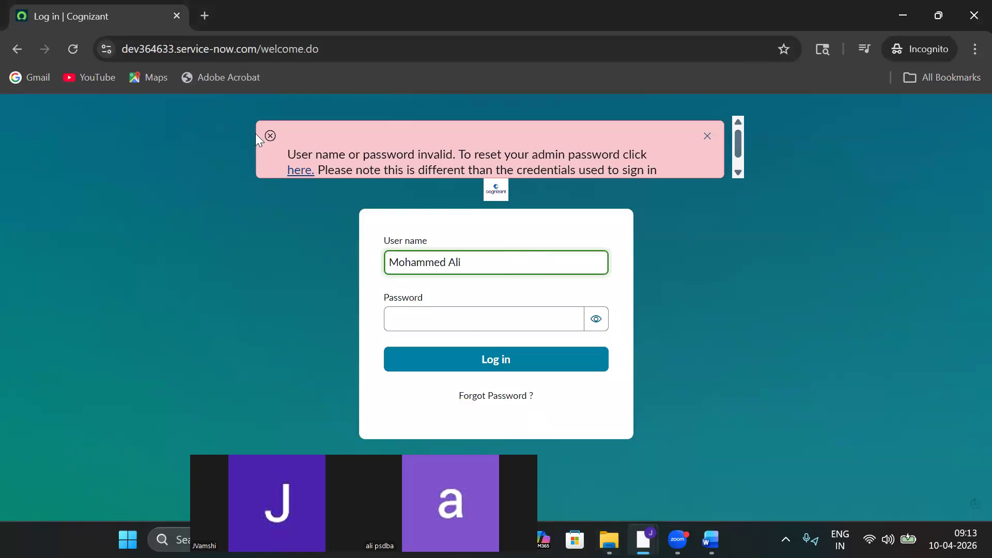
# Go back to the credentials note in Google Docs and clear the password selection.
pyautogui.moveTo(658, 508)
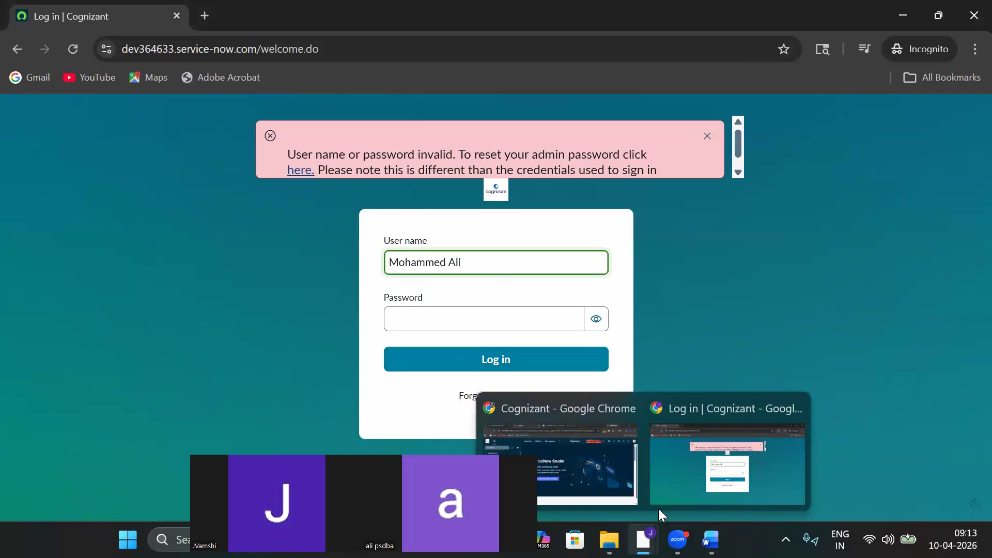
pyautogui.click(603, 457)
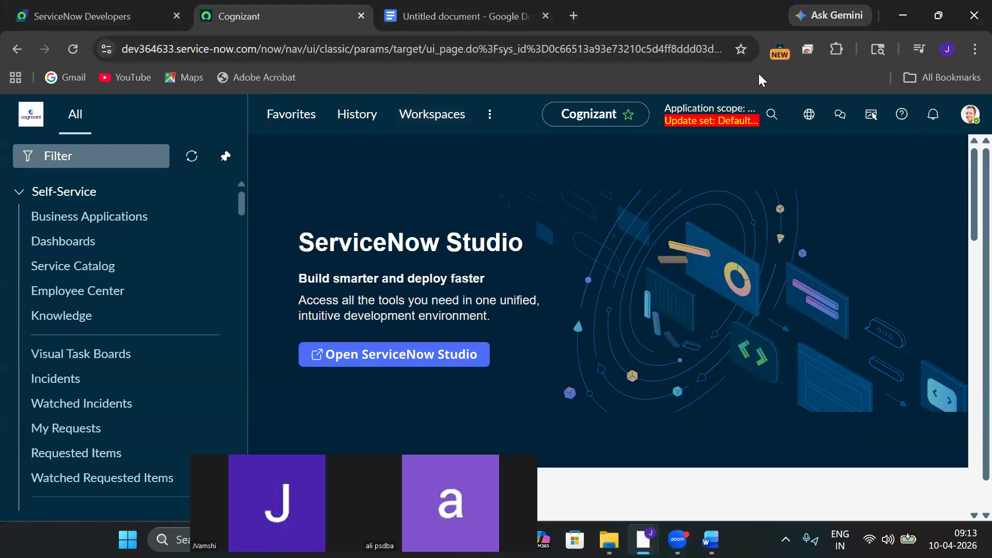
pyautogui.hotkey('ctrl', 'Tab')
pyautogui.click(427, 385)
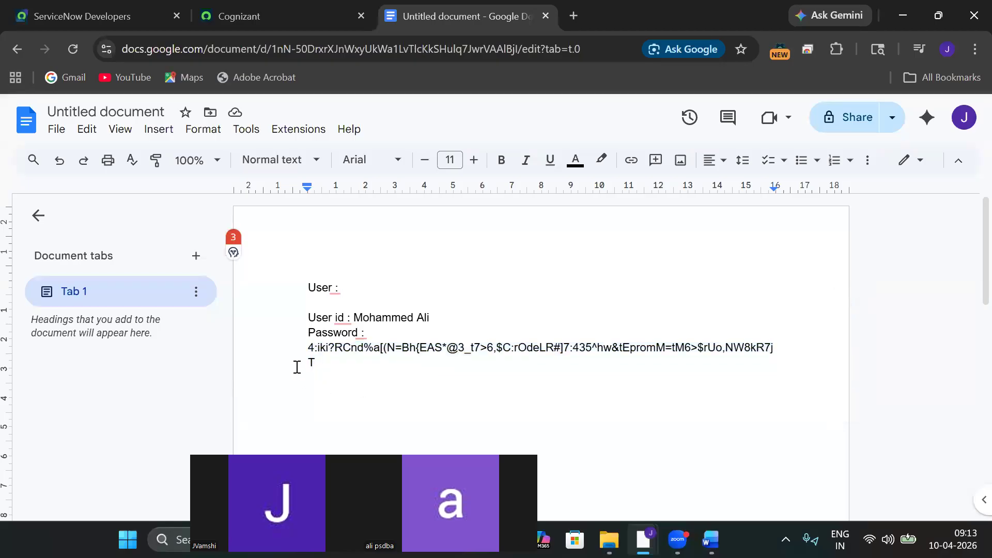
# Select the generated temporary password in the credentials note.
pyautogui.press('BackSpace')
pyautogui.hotkey('ctrl', 'z')
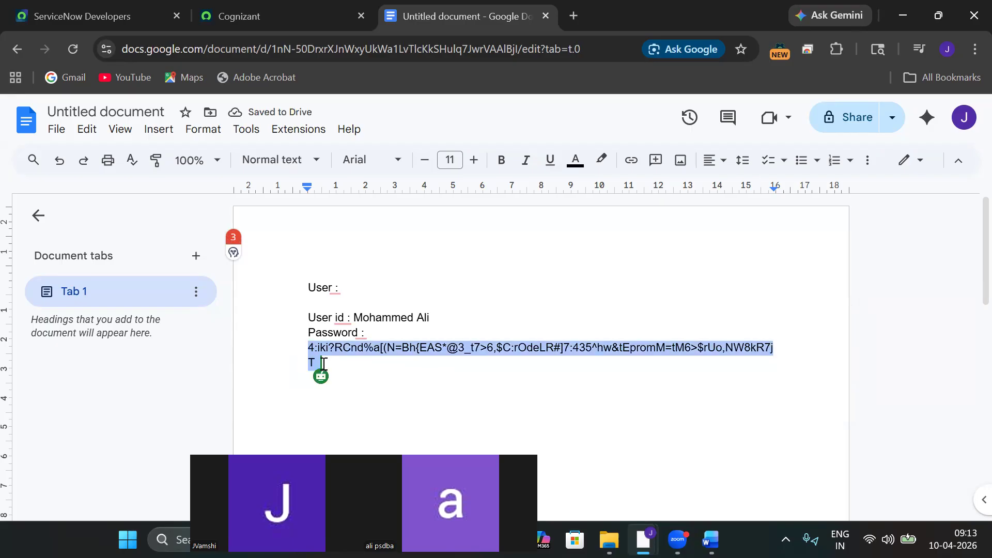
pyautogui.moveTo(309, 356); pyautogui.dragTo(322, 364)
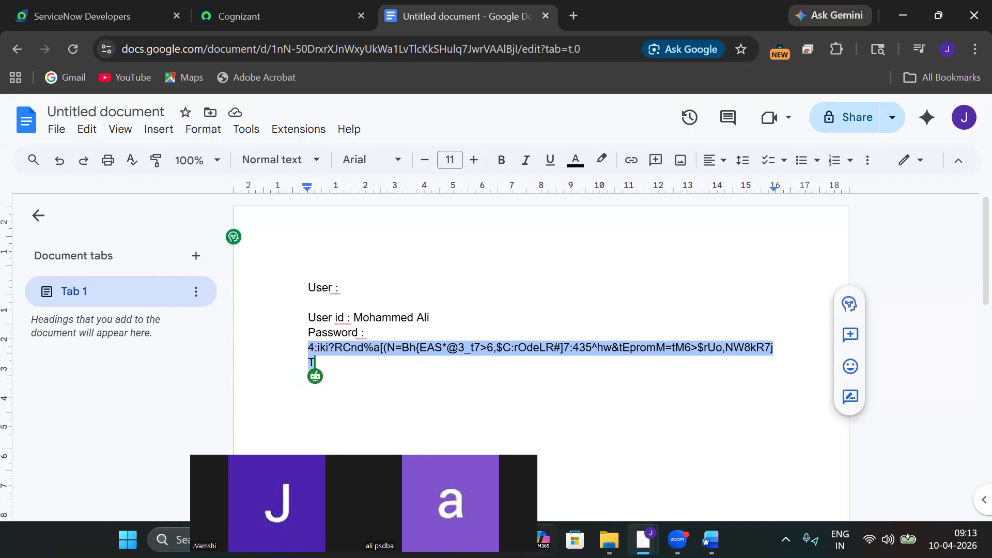
# Return to the ServiceNow incognito login page with the Password field ready for input.
pyautogui.moveTo(644, 540)
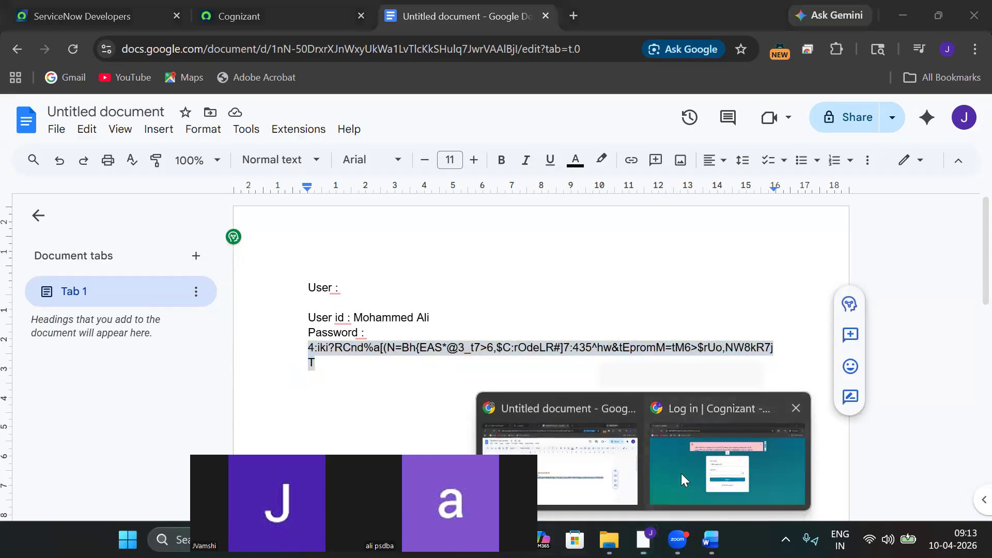
pyautogui.click(681, 473)
pyautogui.click(525, 323)
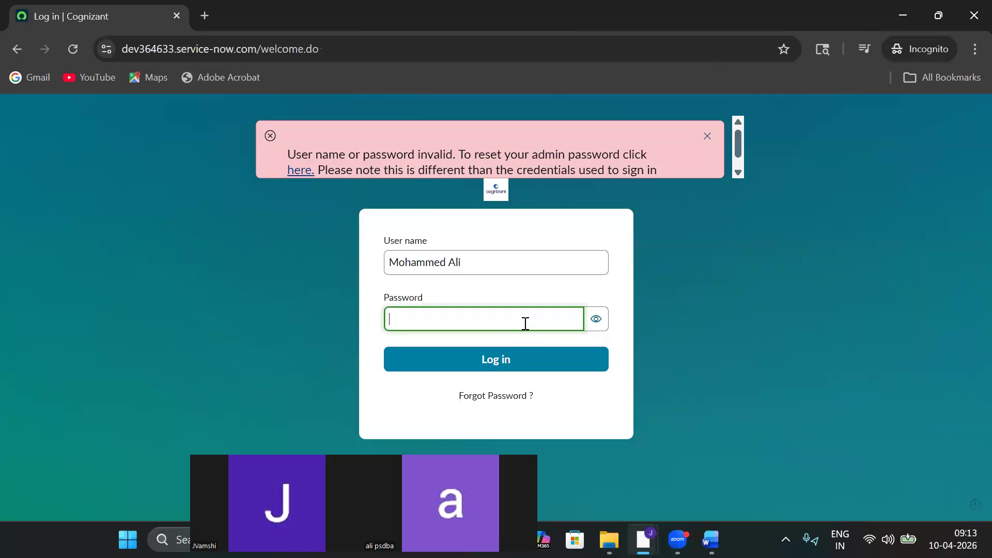
# Paste the temporary password, log in as the new user, and review the Change Password page.
pyautogui.hotkey('ctrl', 'v')
pyautogui.click(532, 351)
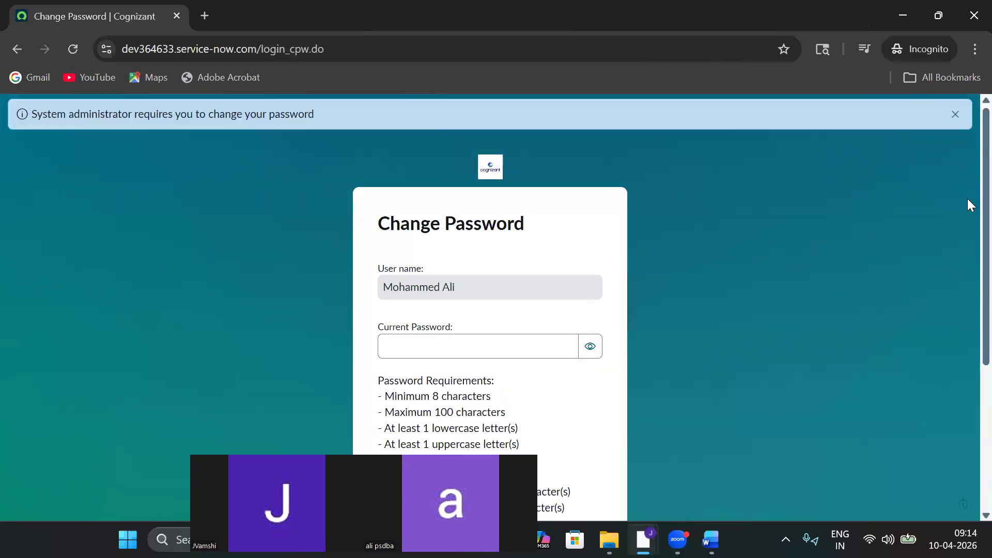
pyautogui.scroll(-1, 967, 196)
pyautogui.scroll(1, 967, 191)
pyautogui.scroll(-4, 967, 248)
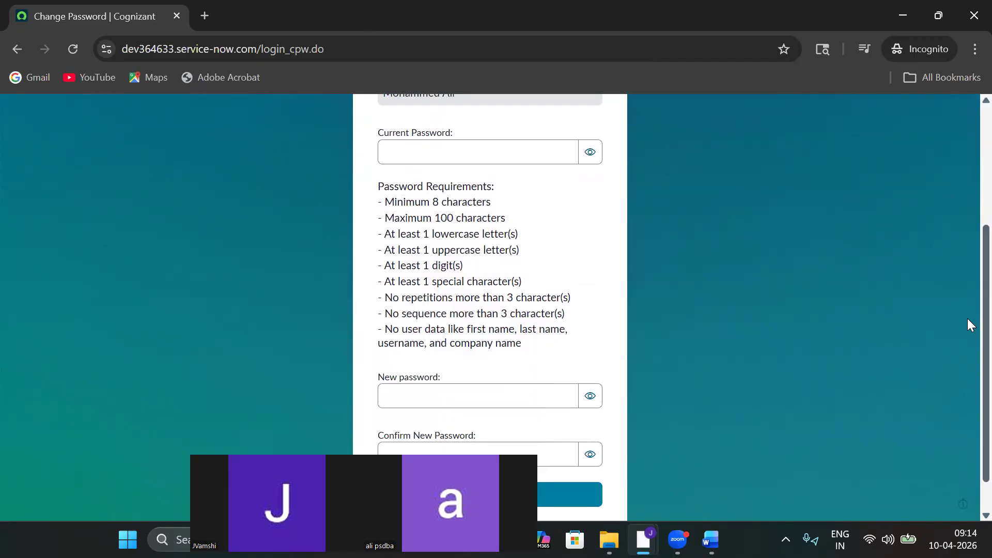
pyautogui.scroll(2, 967, 317)
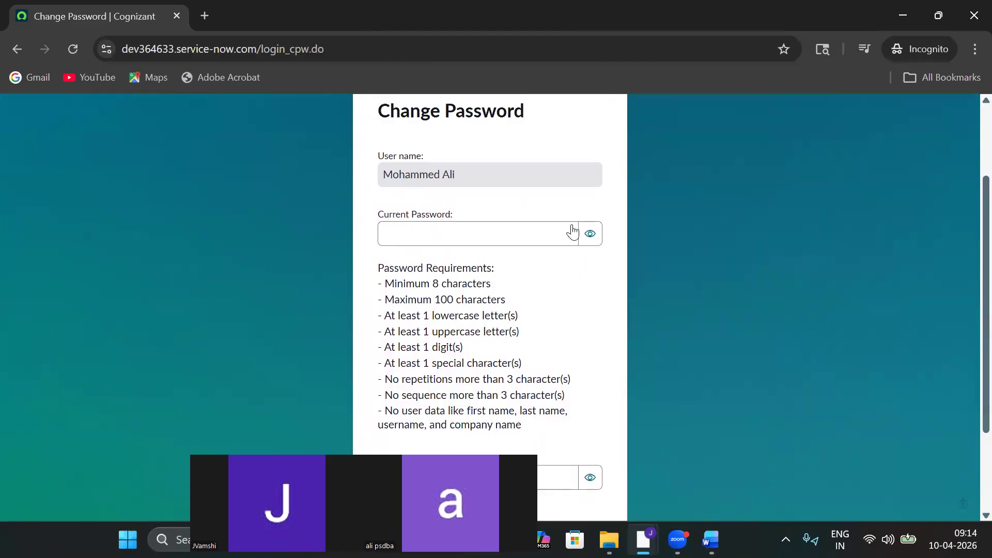
# Paste the temporary password into Current Password and place the cursor in New password.
pyautogui.click(544, 226)
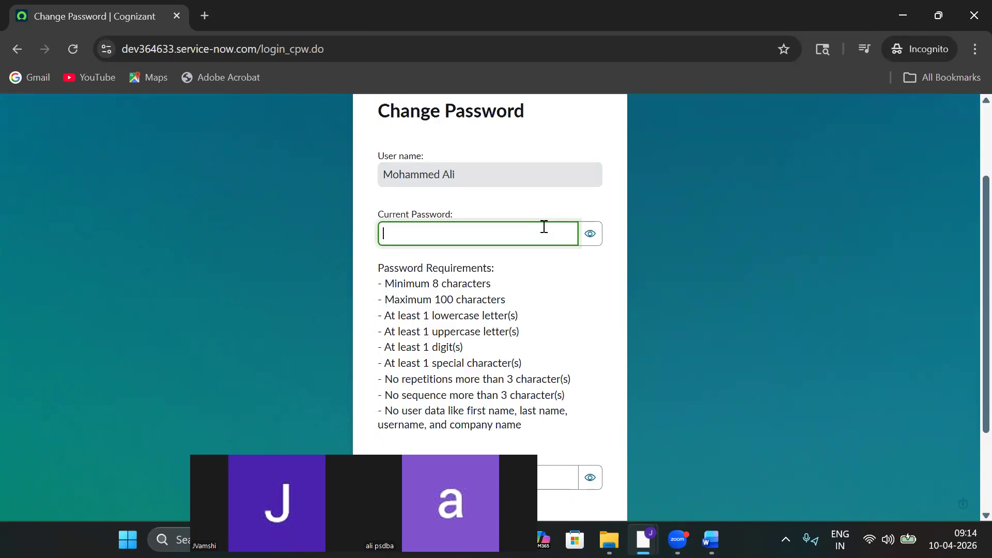
pyautogui.hotkey('ctrl', 'v')
pyautogui.scroll(-1, 967, 253)
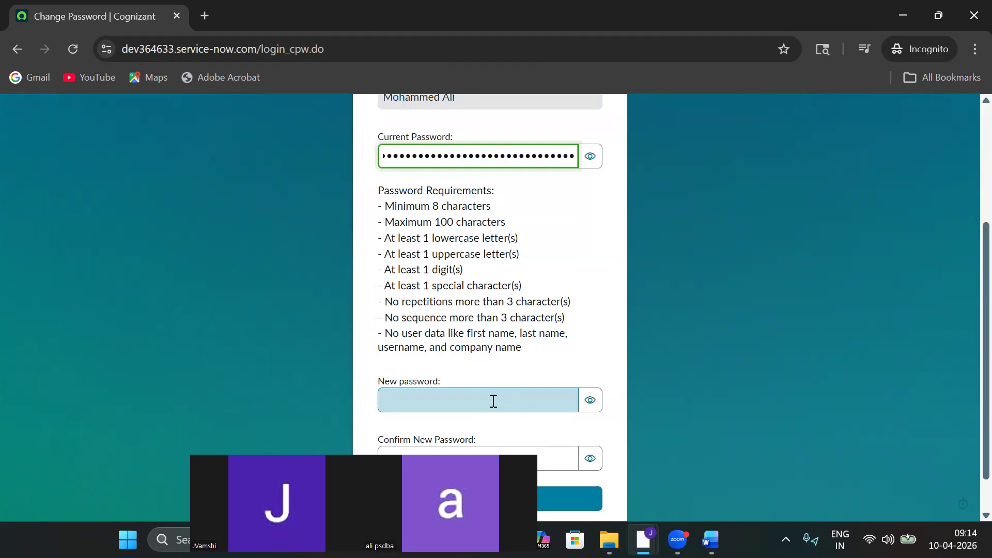
pyautogui.click(493, 401)
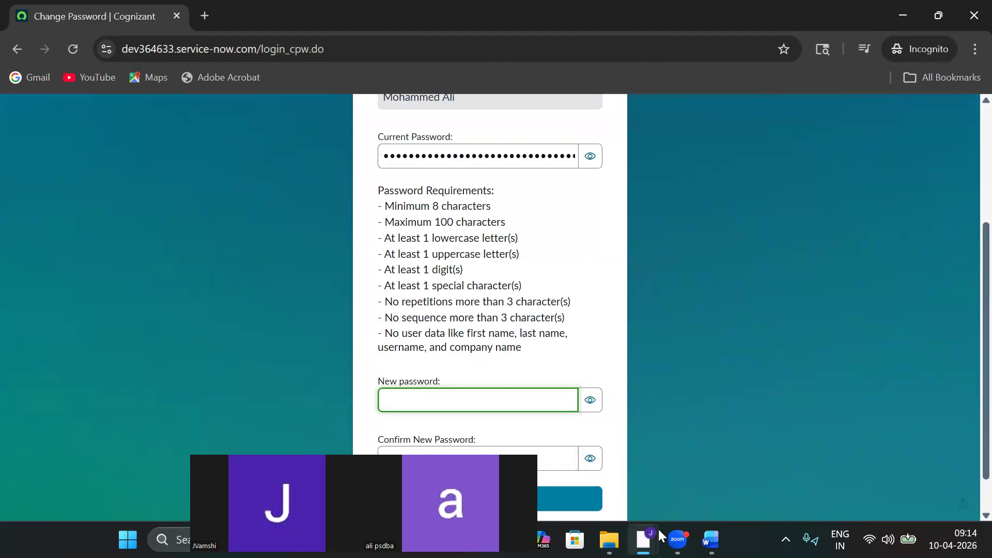
pyautogui.moveTo(645, 540)
pyautogui.scroll(3, 967, 280)
pyautogui.scroll(-1, 967, 221)
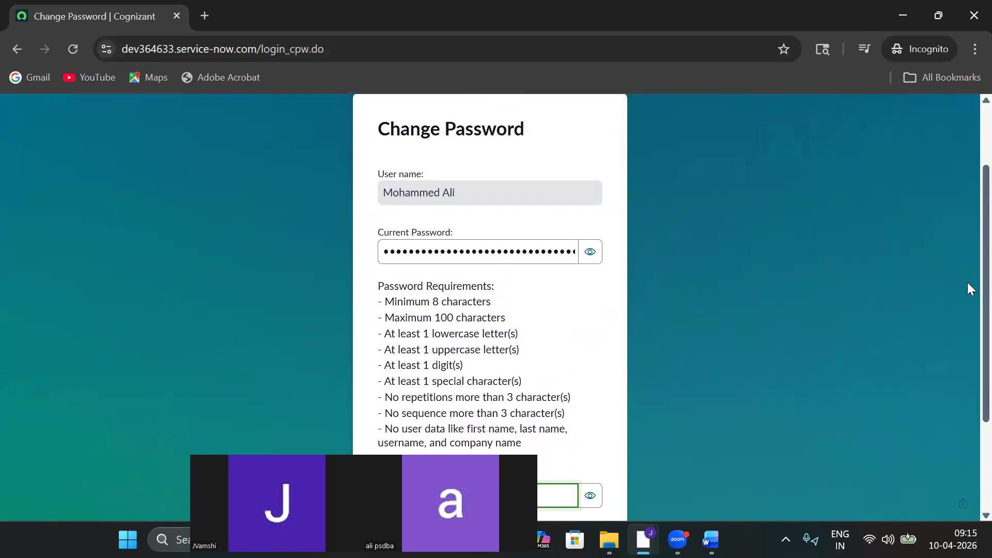
# Type the same new password into New password and Confirm New Password.
pyautogui.scroll(-3, 967, 282)
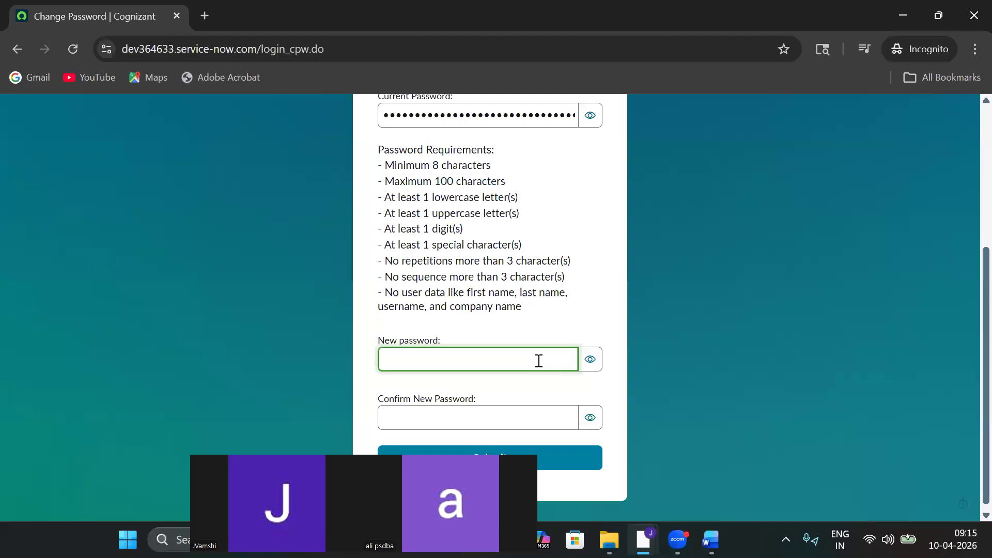
pyautogui.write('aaaaaaaaaaaaaaa')
pyautogui.click(500, 415)
pyautogui.write('aaaaaaaa')
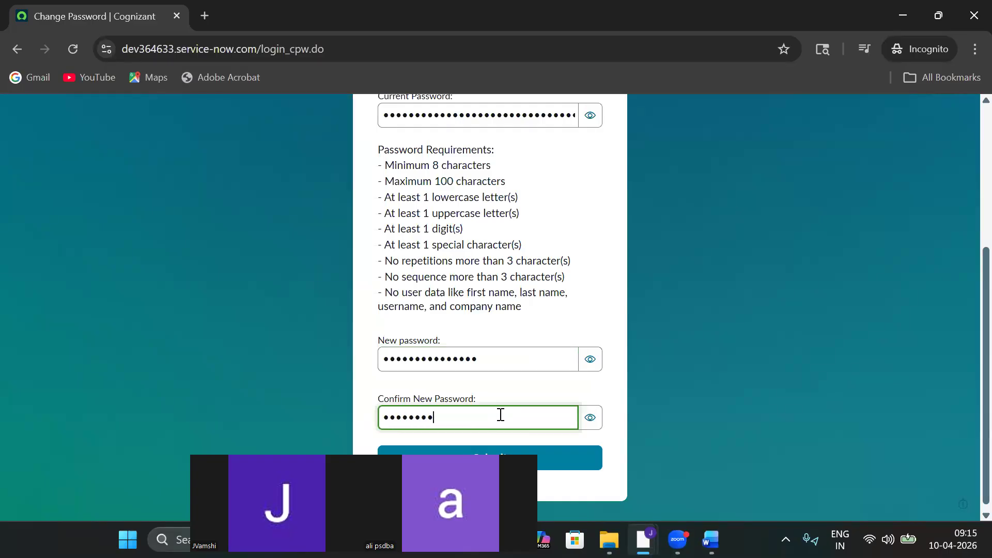
pyautogui.write('aaaaaaa')
# Toggle the eye icon to reveal and check the new password, then mask it again.
pyautogui.click(598, 363)
pyautogui.click(597, 365)
pyautogui.click(598, 364)
pyautogui.click(523, 356)
pyautogui.hotkey('ctrl', 'a')
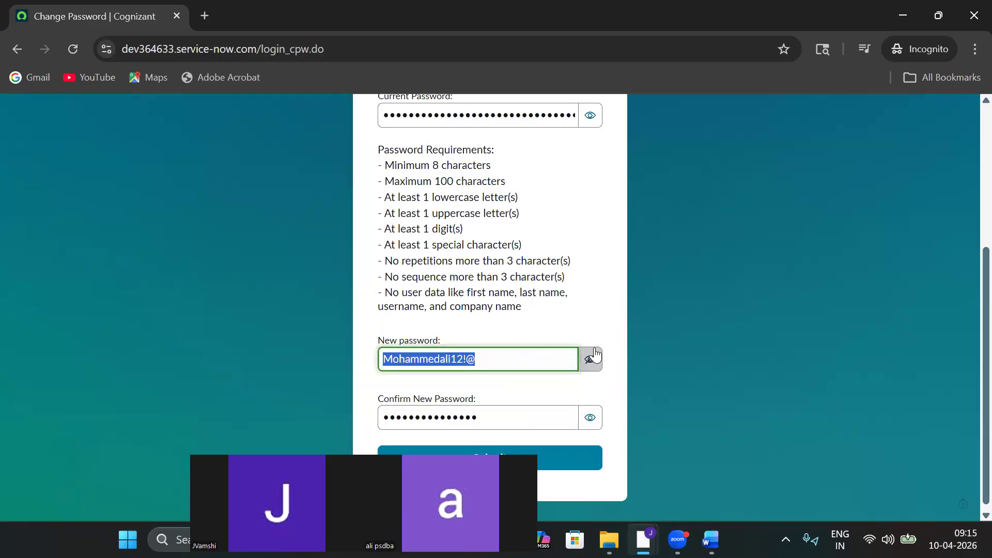
pyautogui.click(590, 359)
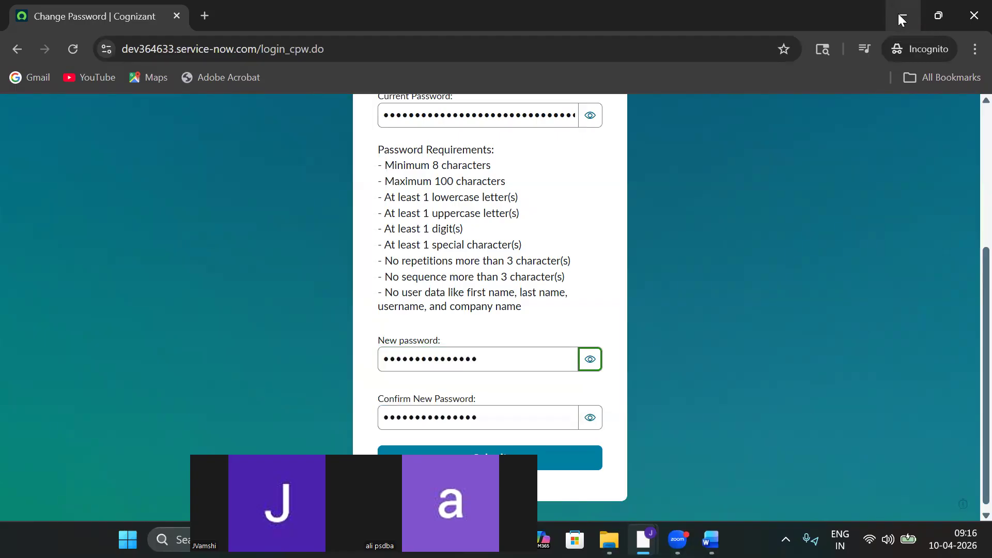
# In the admin session, filter the navigator for 'Users' and open System Security > Users and Groups > Users.
pyautogui.click(899, 16)
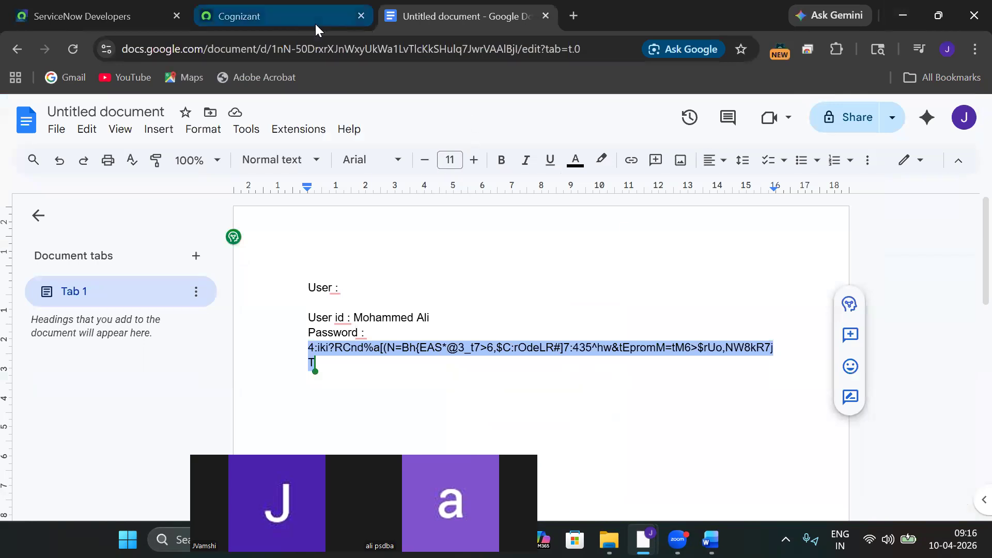
pyautogui.click(314, 23)
pyautogui.click(72, 156)
pyautogui.write('User')
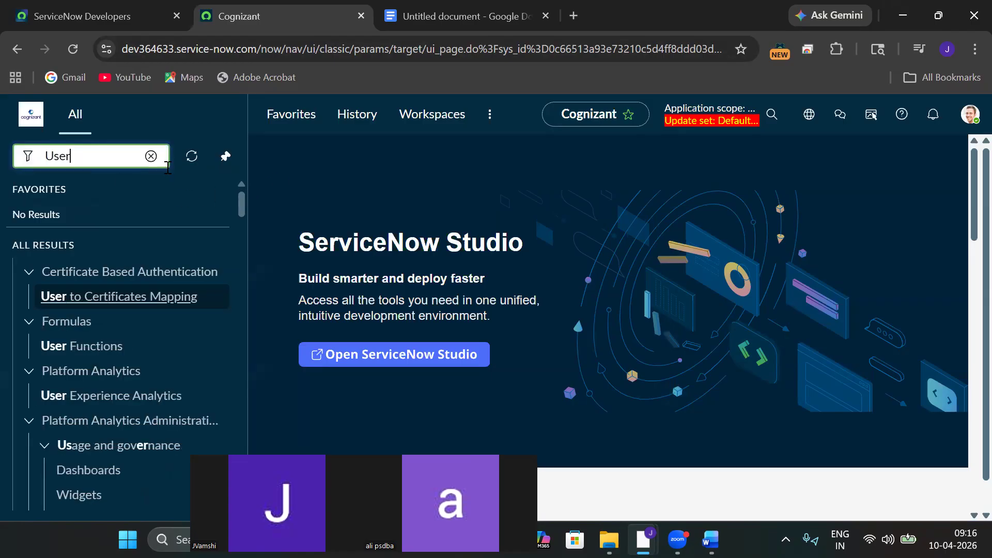
pyautogui.write('s')
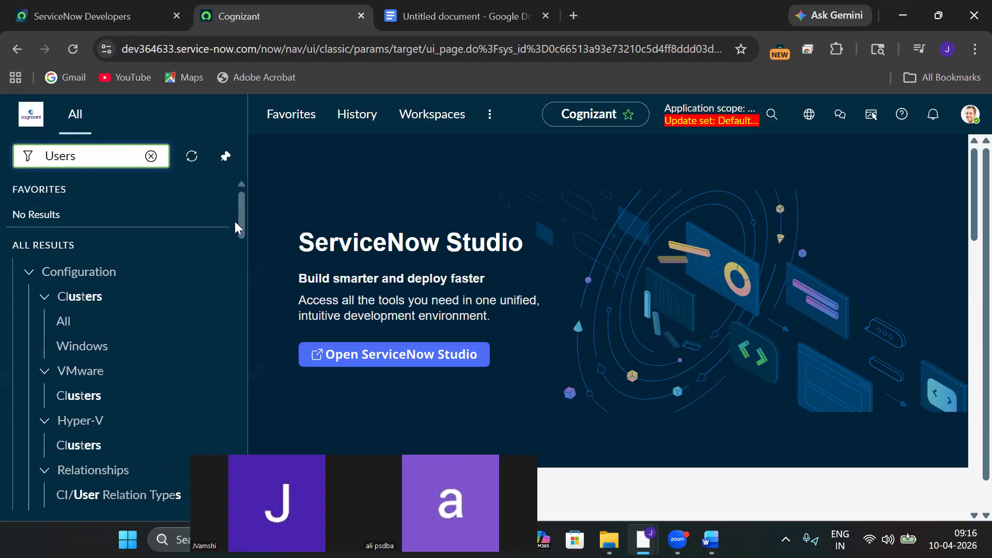
pyautogui.moveTo(240, 217); pyautogui.dragTo(241, 271)
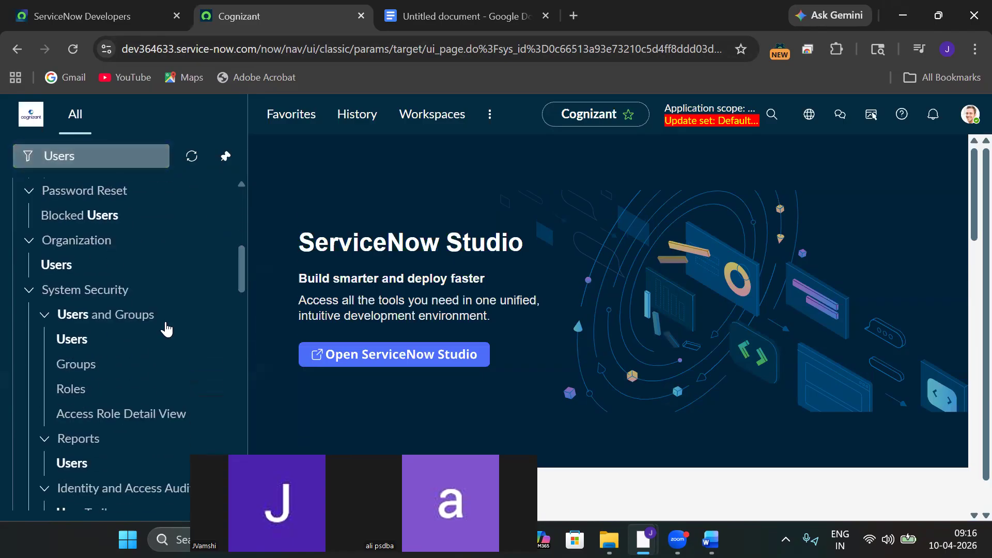
pyautogui.click(72, 341)
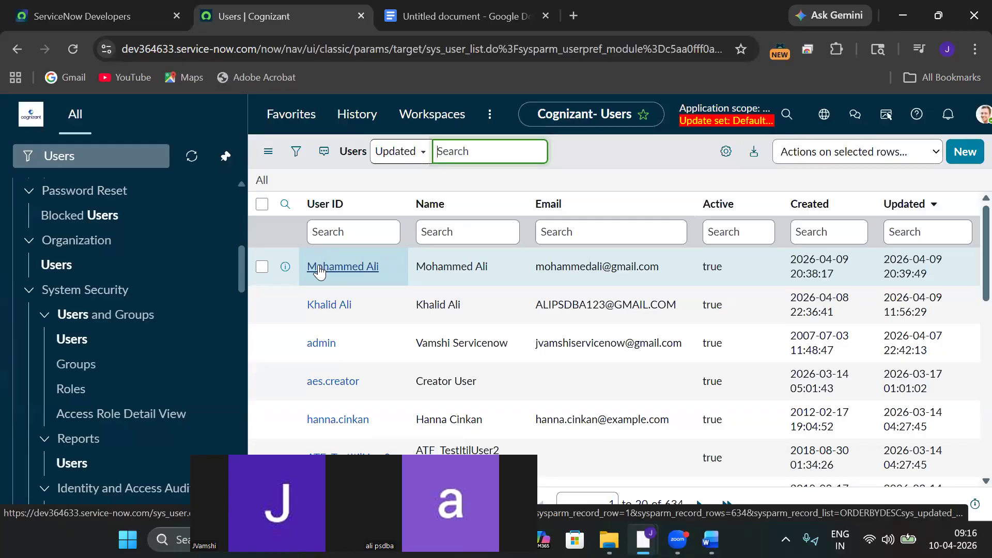
# Open the new user's record through its User ID link at the top of the Users list.
pyautogui.click(319, 270)
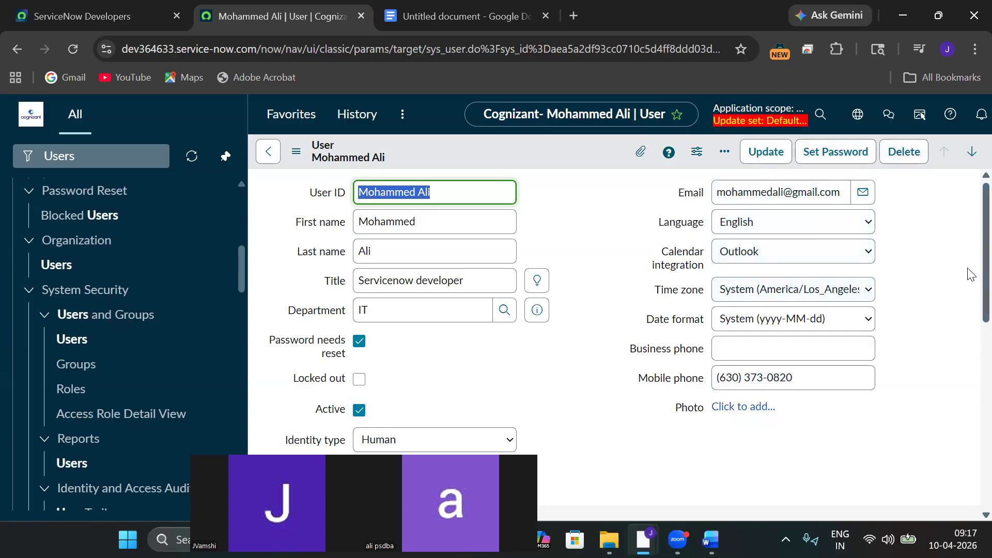
pyautogui.scroll(-5, 970, 274)
pyautogui.moveTo(968, 362); pyautogui.dragTo(968, 199)
pyautogui.moveTo(643, 540)
pyautogui.moveTo(675, 541)
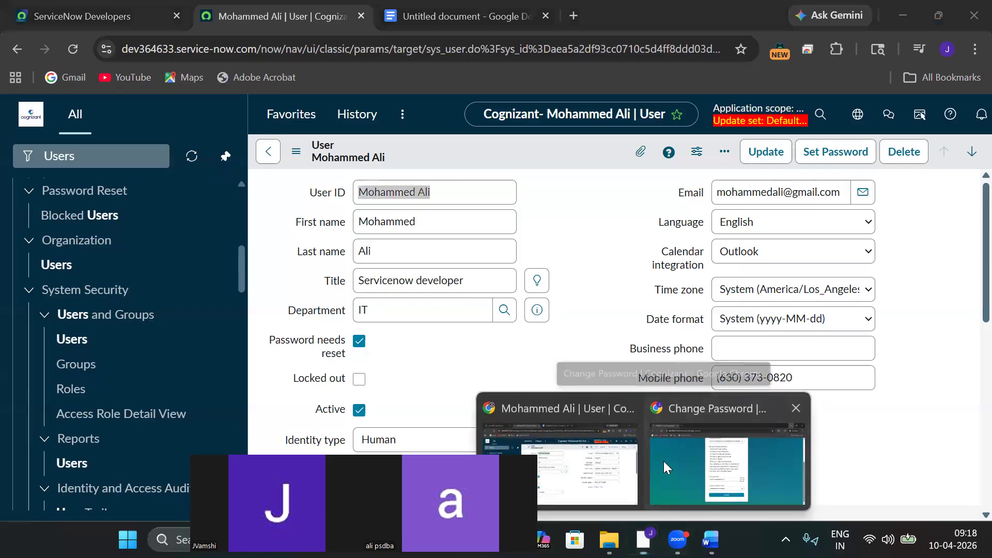
# Submit the Change Password form, see it rejected for containing user data, and return to the user record.
pyautogui.click(663, 461)
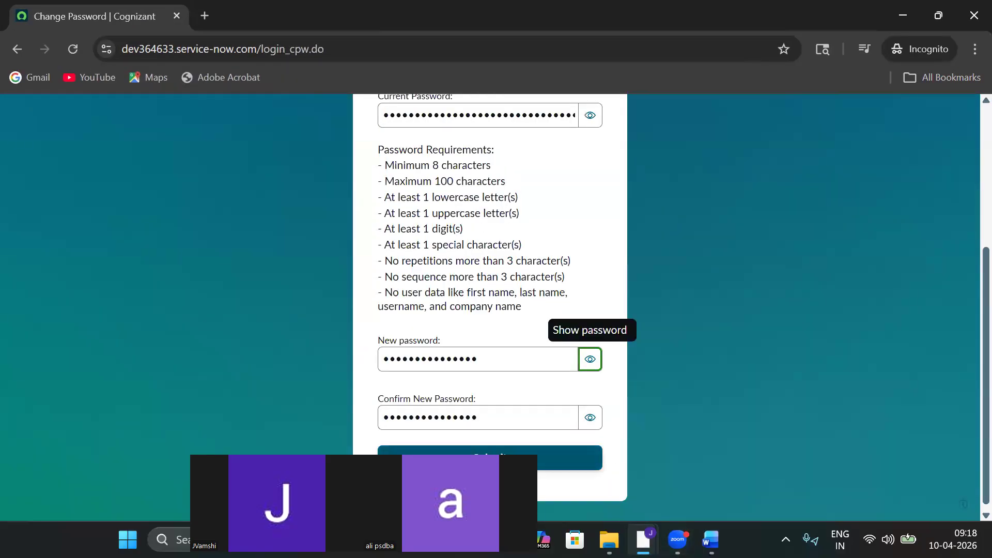
pyautogui.click(581, 462)
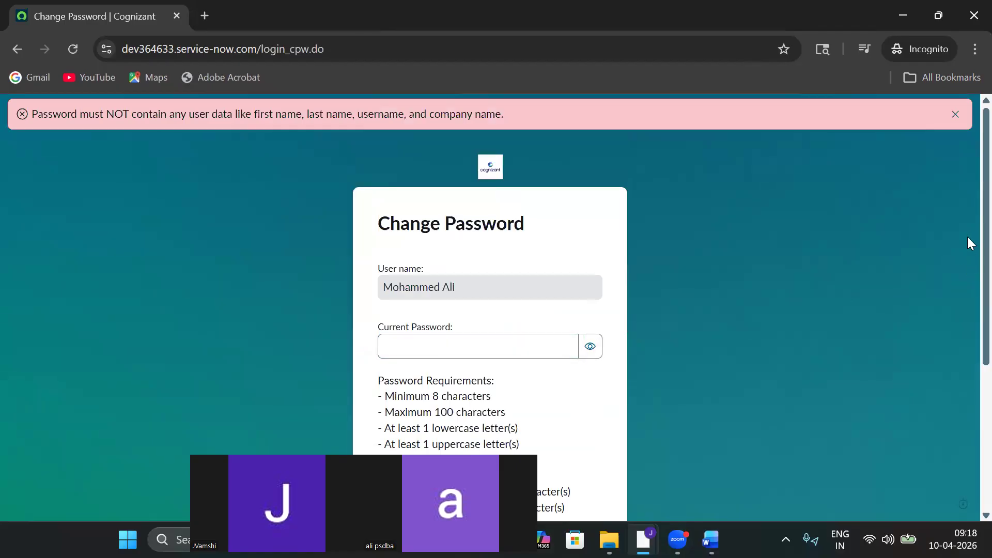
pyautogui.scroll(-3, 969, 230)
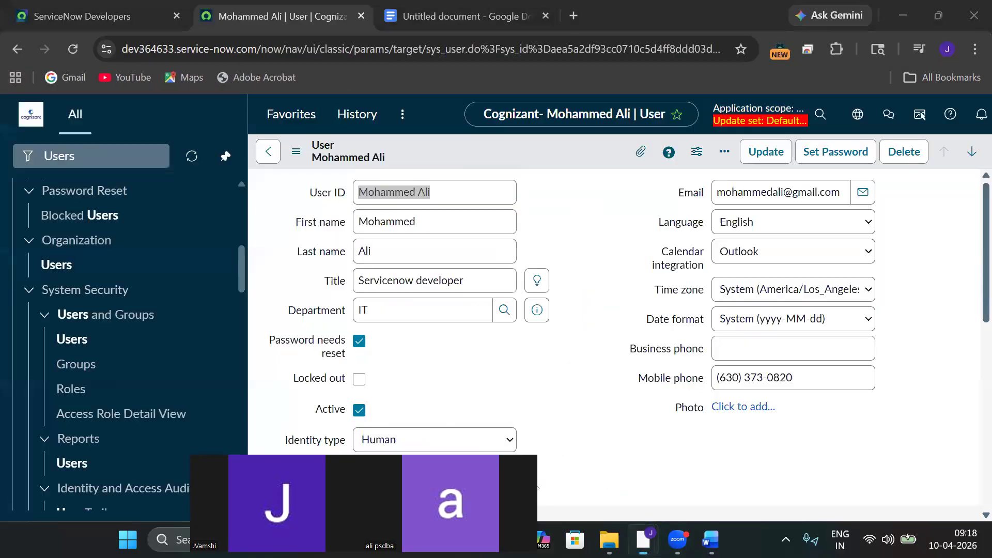
pyautogui.click(549, 465)
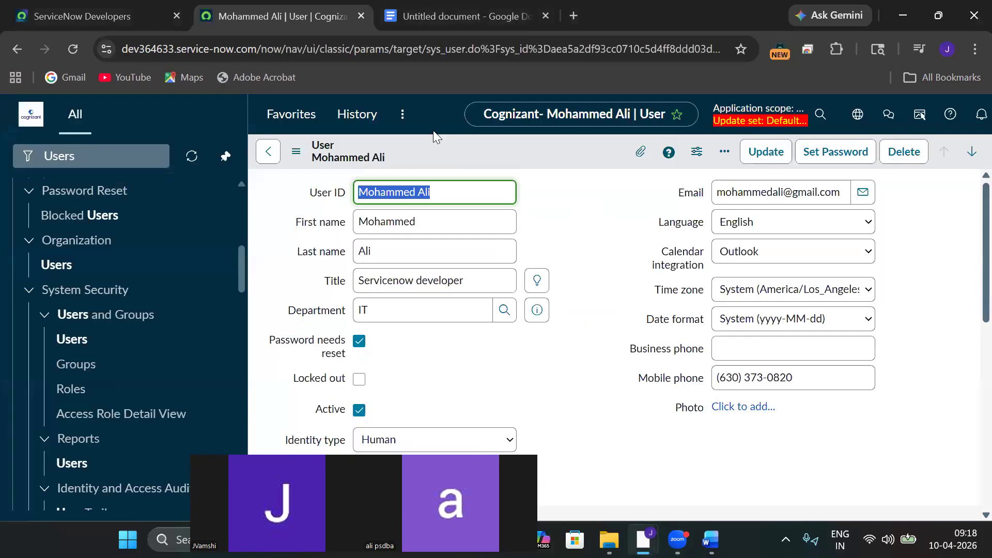
# Reselect the new user's temporary password in the Google Docs notes, then return to Change Password.
pyautogui.click(430, 20)
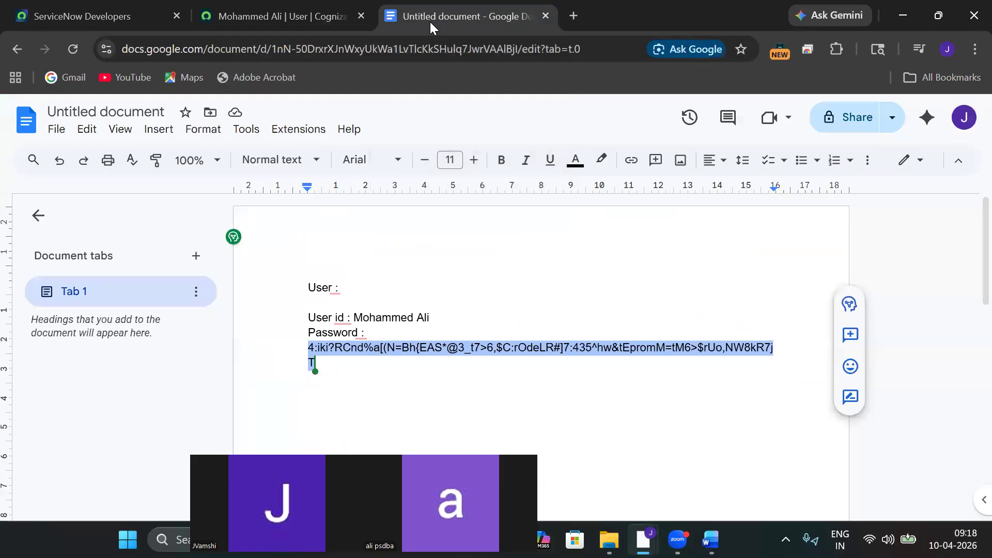
pyautogui.click(364, 373)
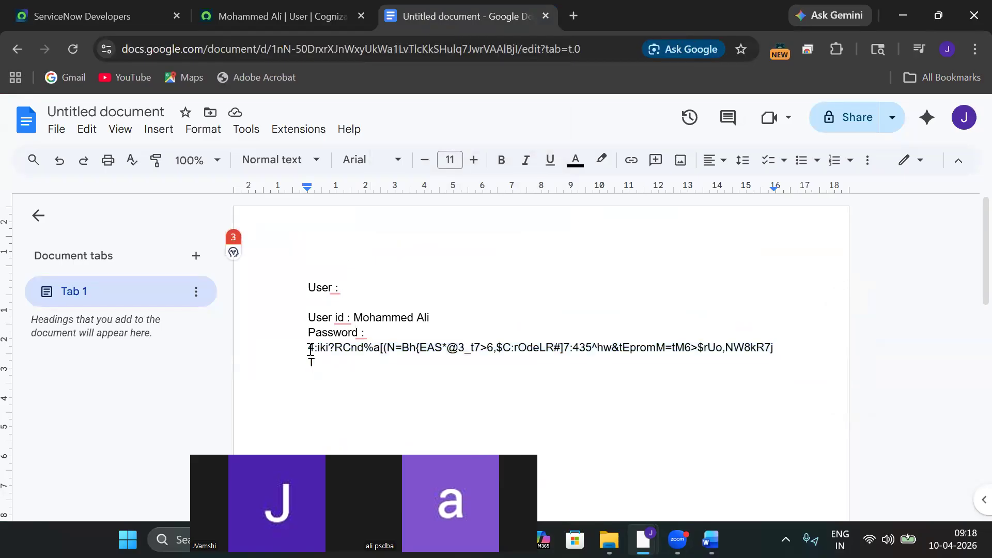
pyautogui.moveTo(308, 347); pyautogui.dragTo(315, 364)
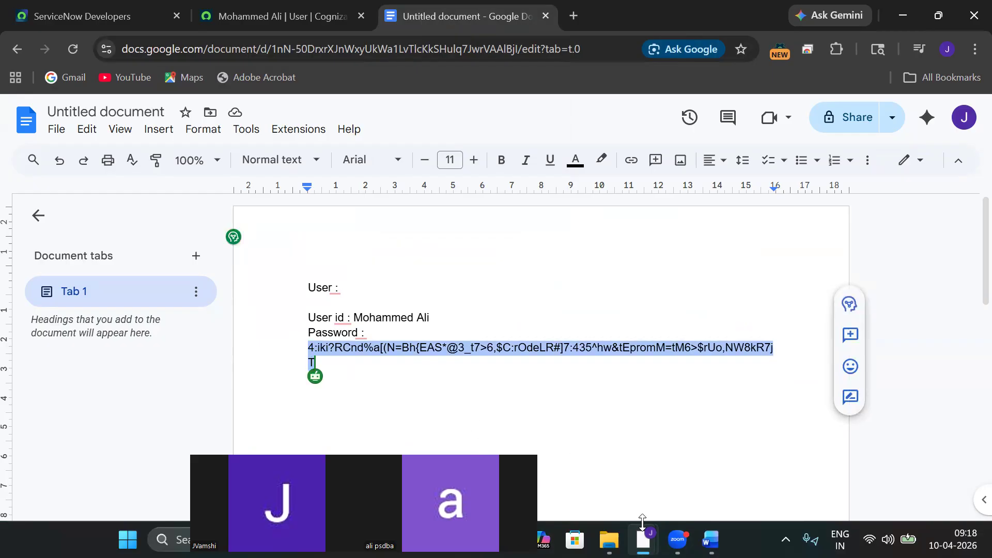
pyautogui.moveTo(645, 535)
pyautogui.click(667, 455)
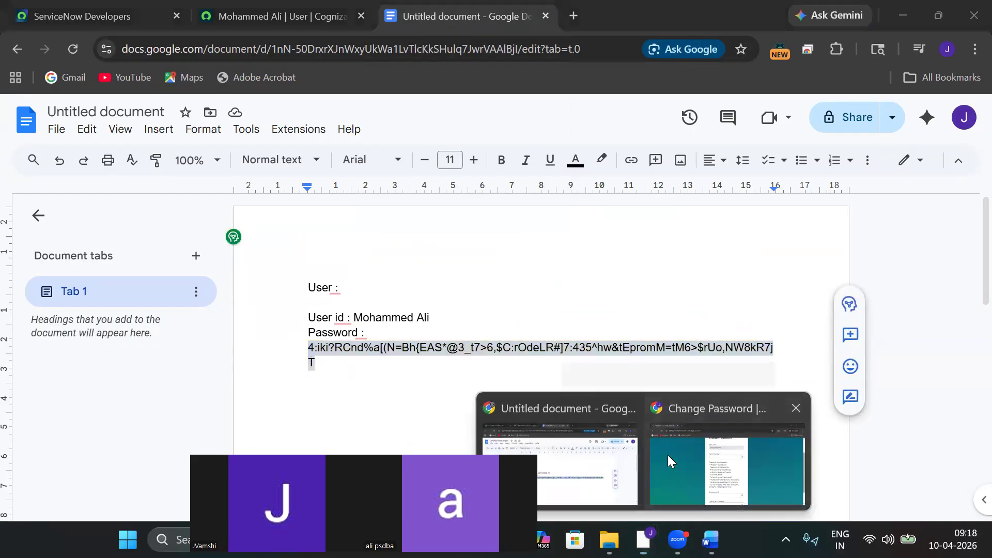
# Paste the temporary password as the current one, enter and confirm a new password, and submit.
pyautogui.click(512, 221)
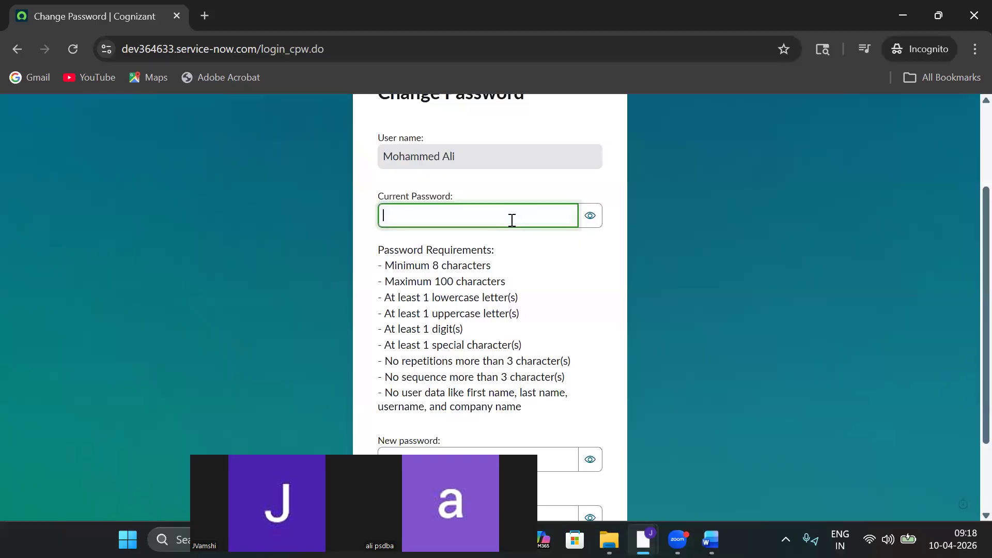
pyautogui.hotkey('ctrl', 'v')
pyautogui.click(409, 451)
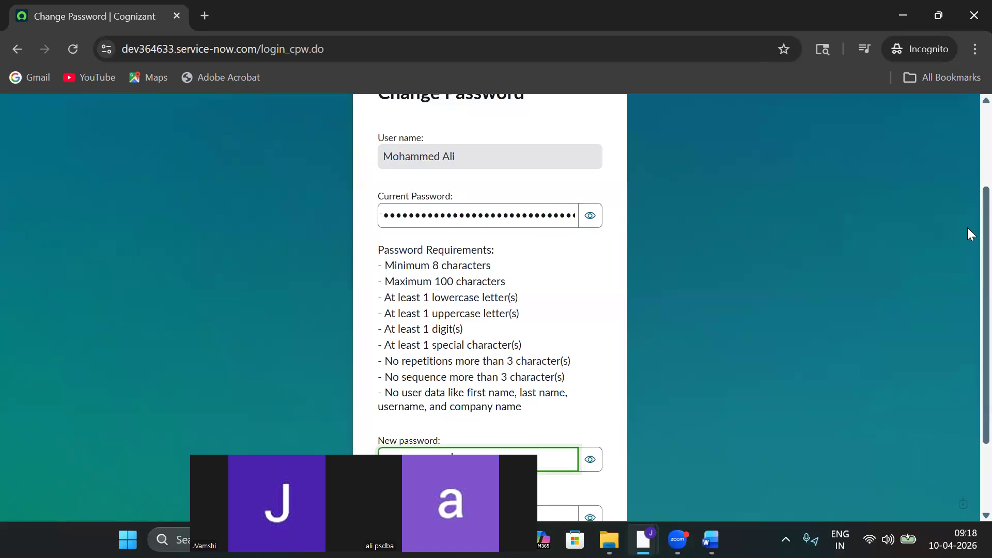
pyautogui.scroll(-2, 967, 266)
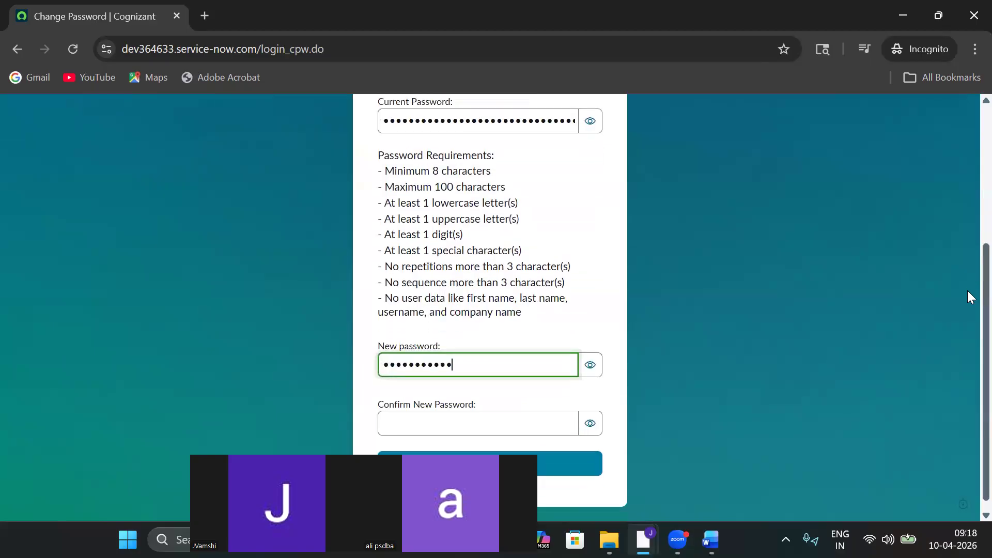
pyautogui.click(491, 412)
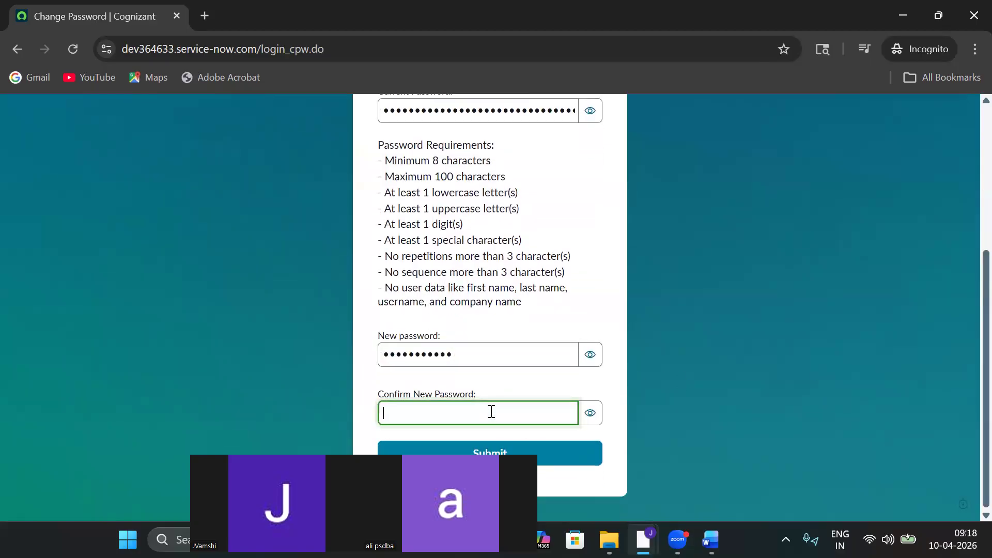
pyautogui.write('•••••••••••')
pyautogui.click(490, 451)
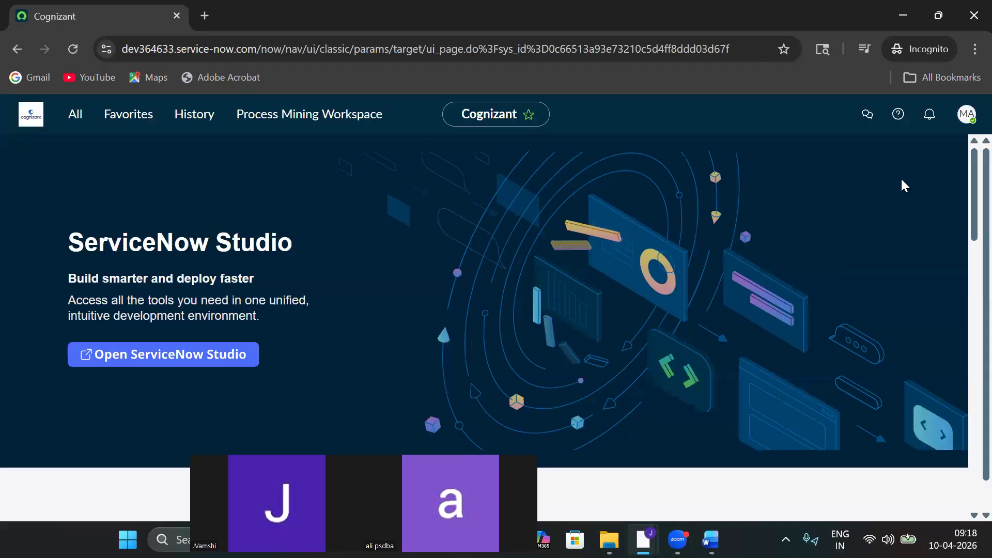
# Open the new user's Profile from the avatar menu and go back to the welcome page.
pyautogui.click(965, 116)
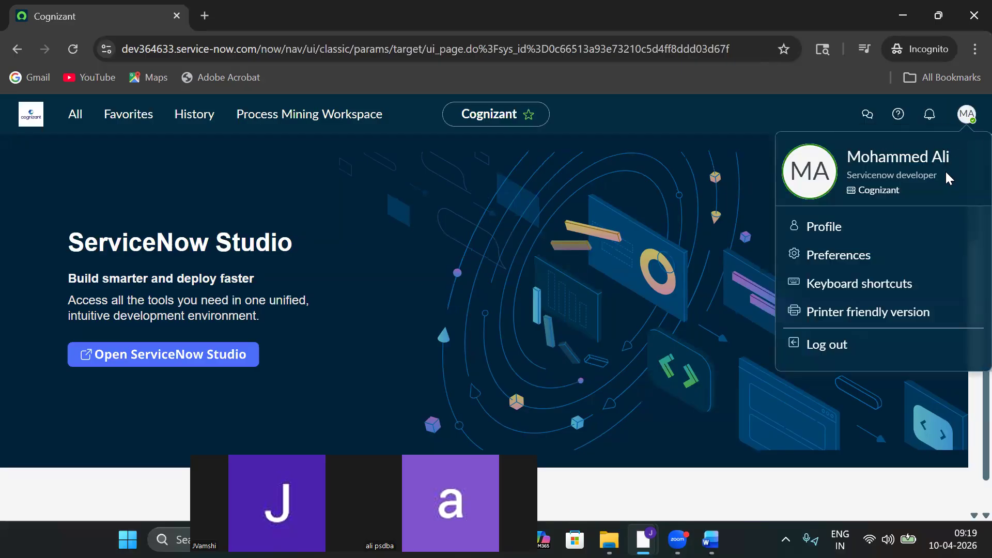
pyautogui.click(813, 231)
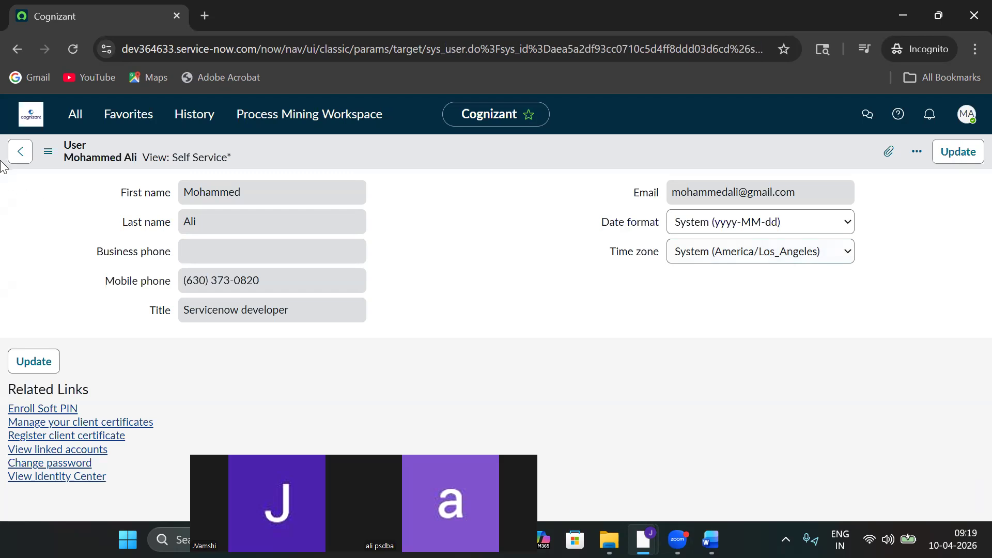
pyautogui.click(21, 164)
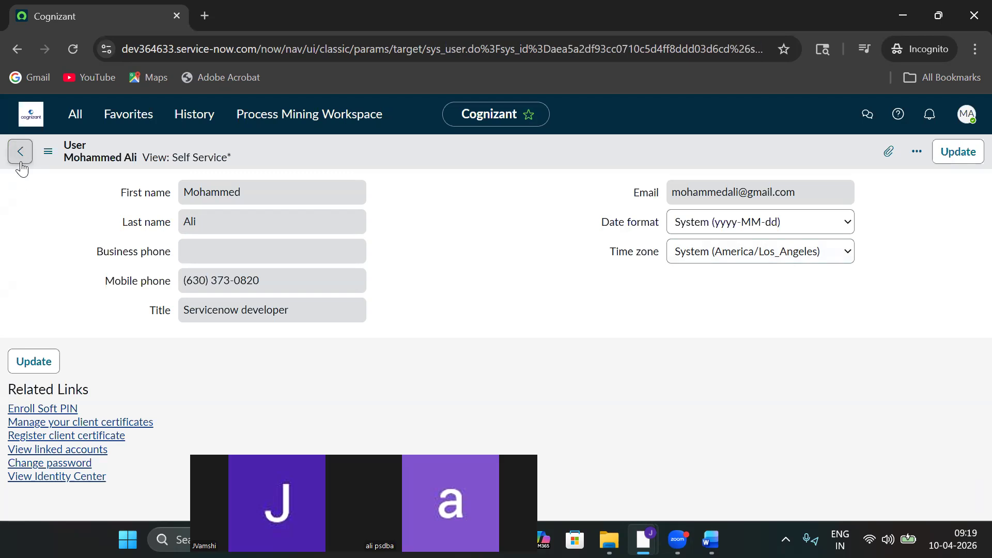
pyautogui.click(14, 157)
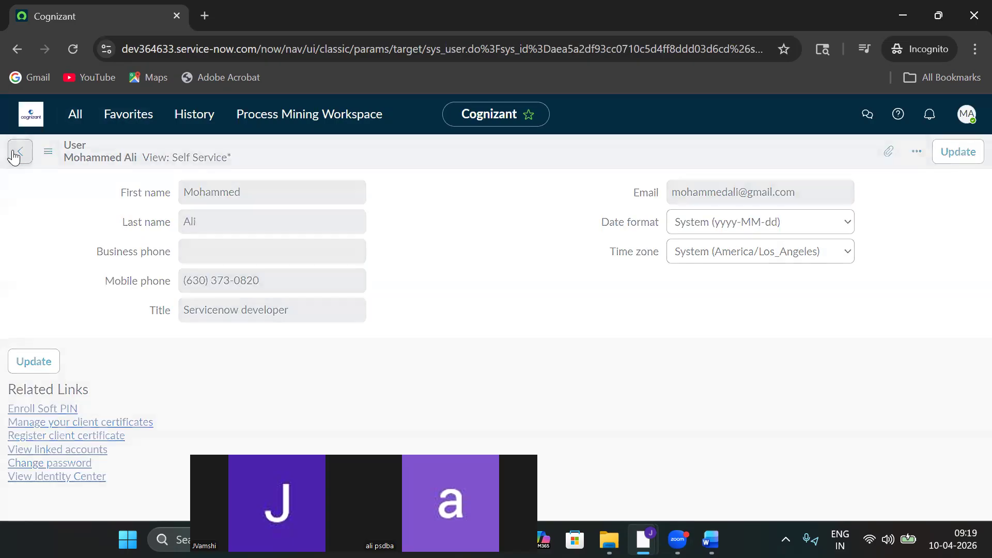
# Pin the All application navigator open and check the user's account menu options.
pyautogui.click(75, 113)
pyautogui.click(226, 156)
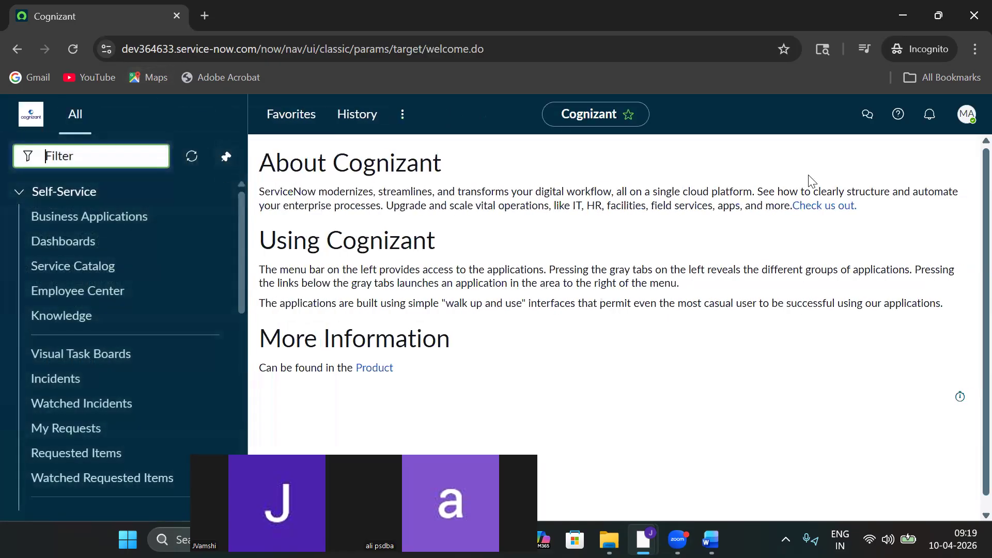
pyautogui.click(966, 114)
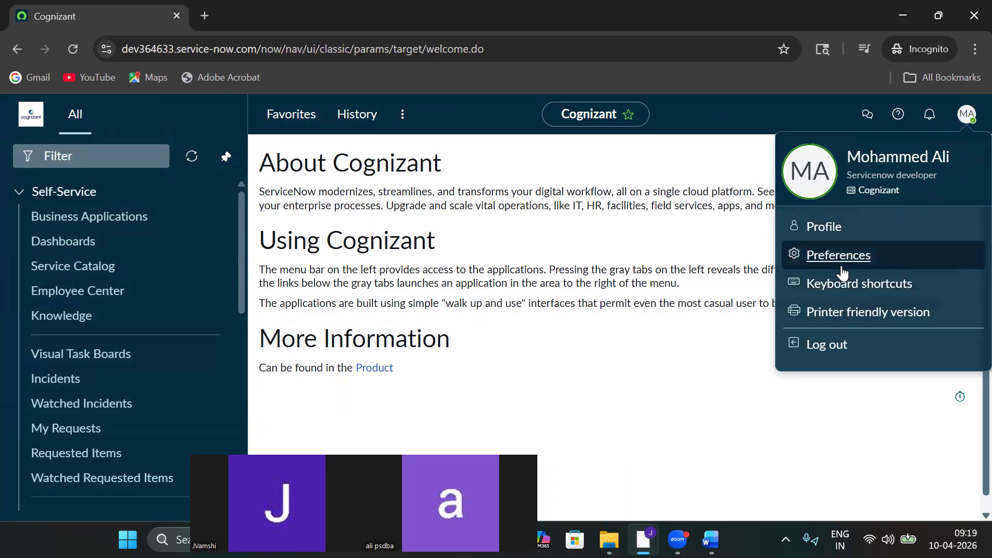
pyautogui.click(66, 156)
pyautogui.write('incide')
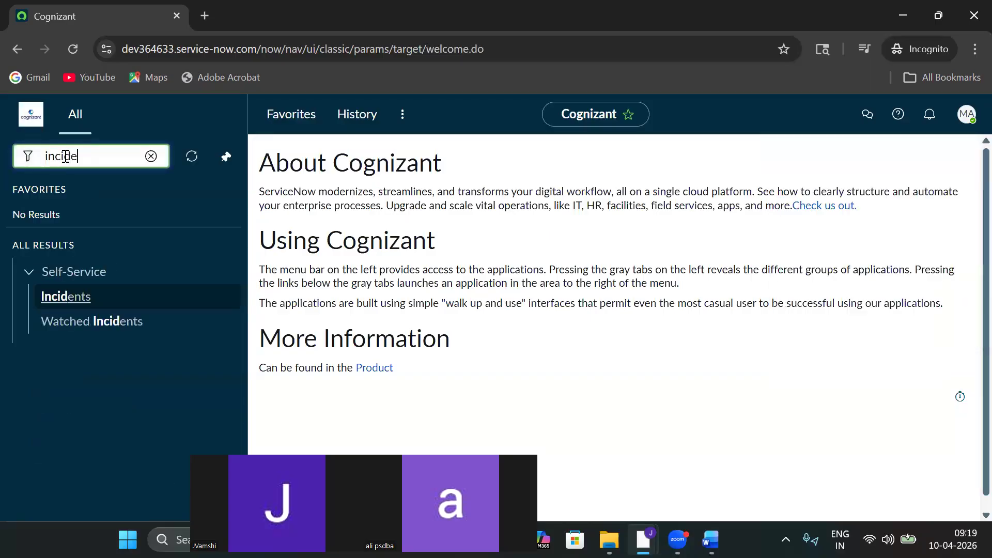
pyautogui.write('nt')
pyautogui.press('BackSpace')
pyautogui.press('BackSpace')
pyautogui.press('BackSpace')
pyautogui.press('BackSpace')
pyautogui.press('BackSpace')
pyautogui.press('BackSpace')
pyautogui.press('BackSpace')
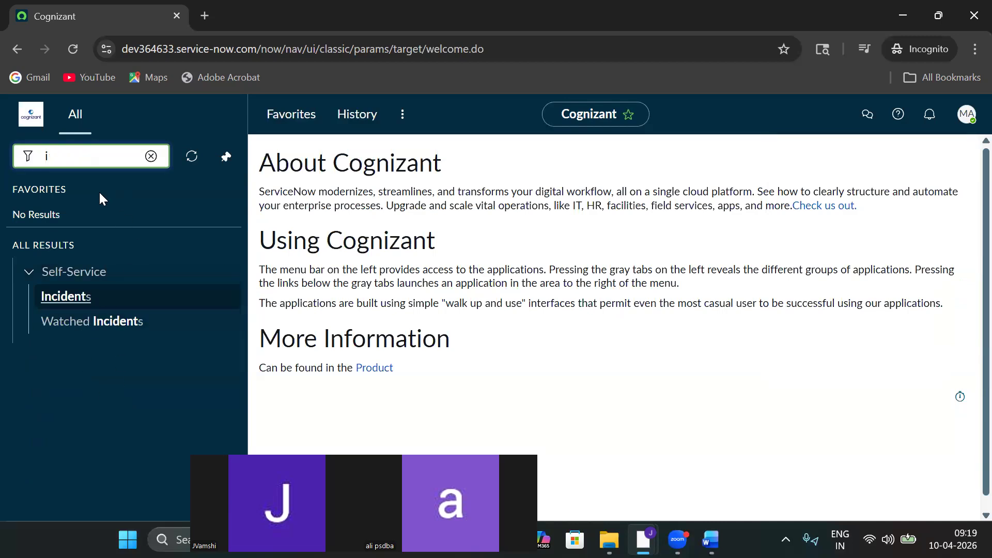
pyautogui.press('BackSpace')
pyautogui.write('user')
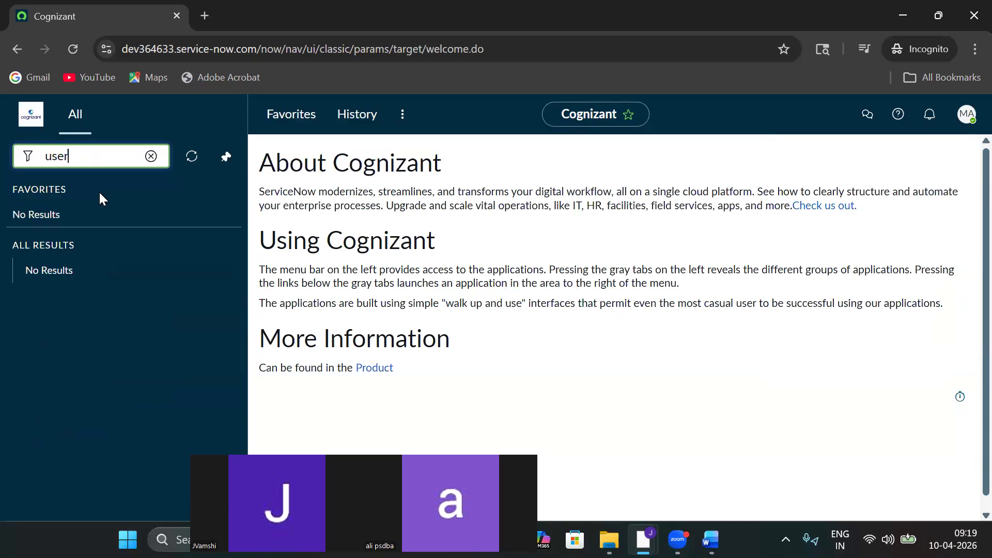
pyautogui.write('s')
pyautogui.click(151, 156)
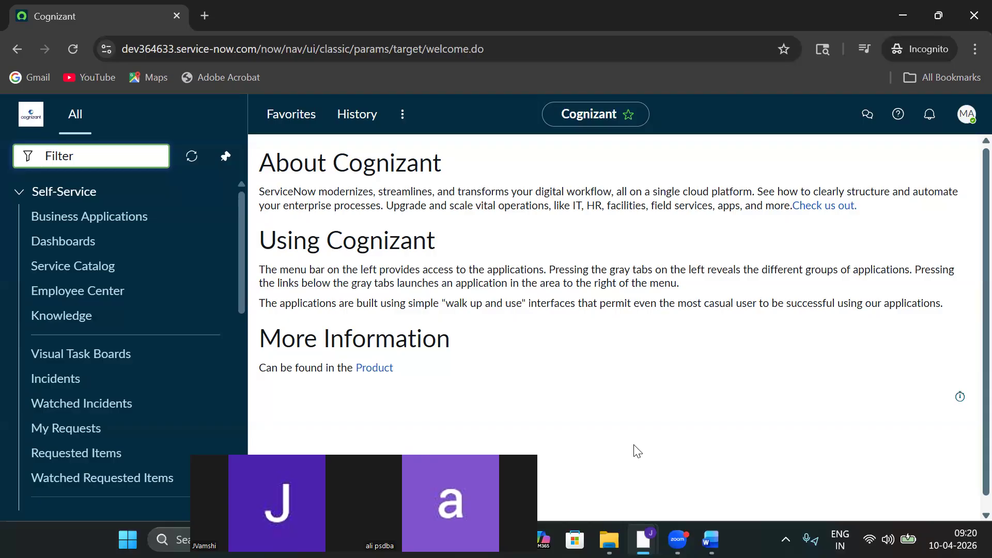
pyautogui.moveTo(643, 539)
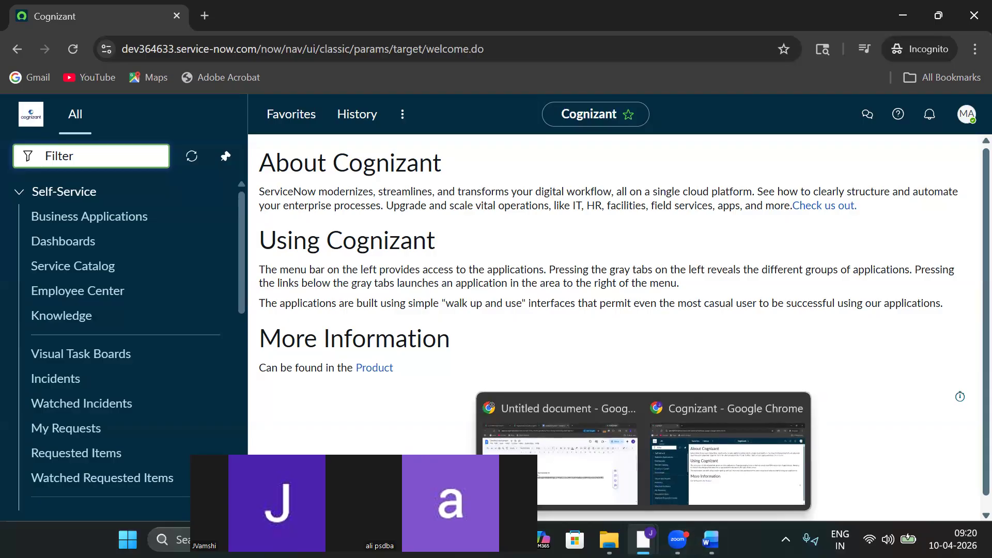
# Return to the admin's ServiceNow tab, go back to the Users list, and decline saving the password.
pyautogui.click(579, 483)
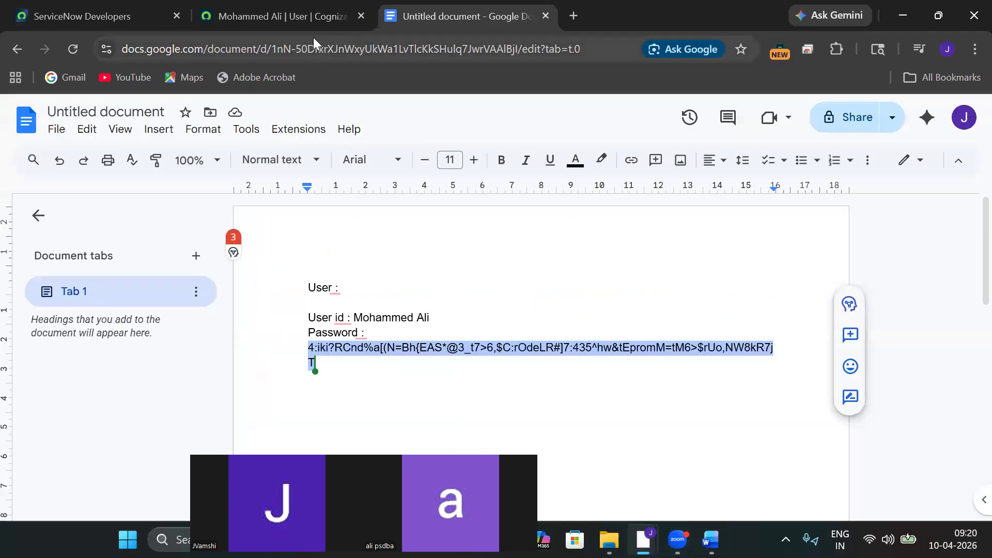
pyautogui.click(287, 20)
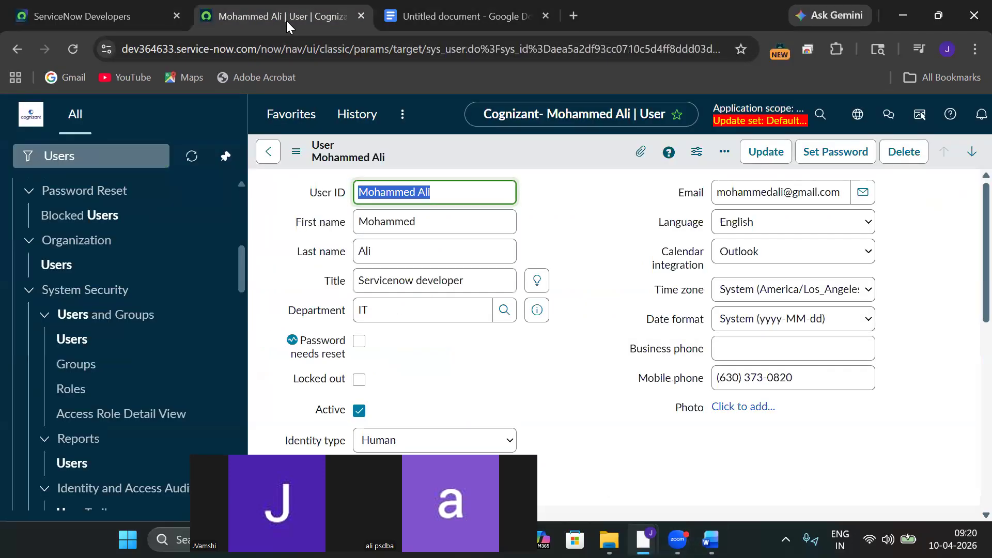
pyautogui.click(103, 154)
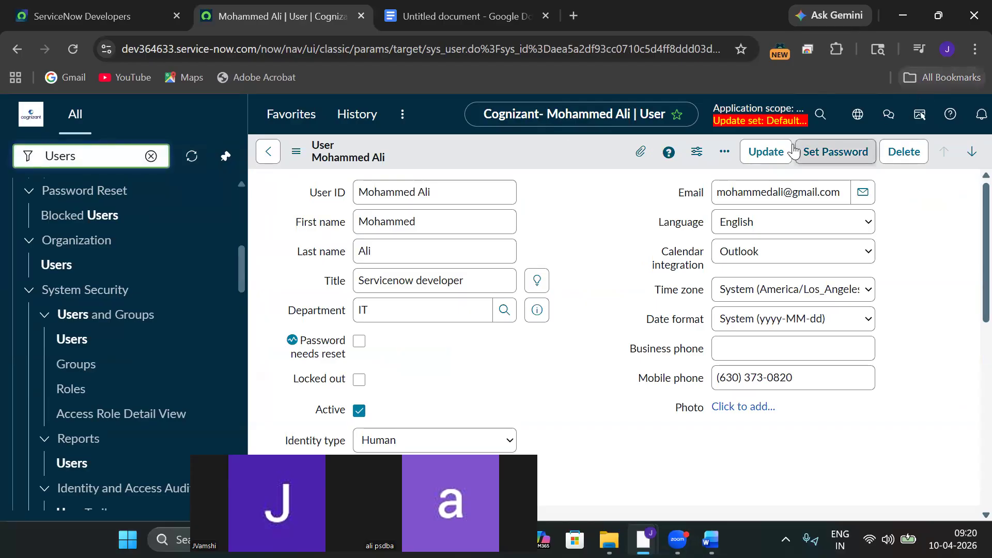
pyautogui.click(273, 158)
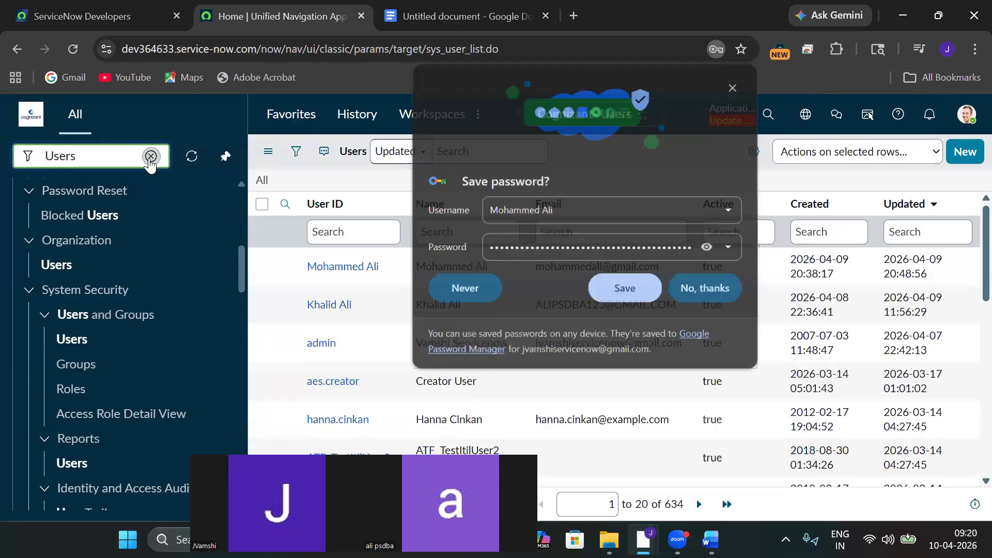
pyautogui.click(692, 288)
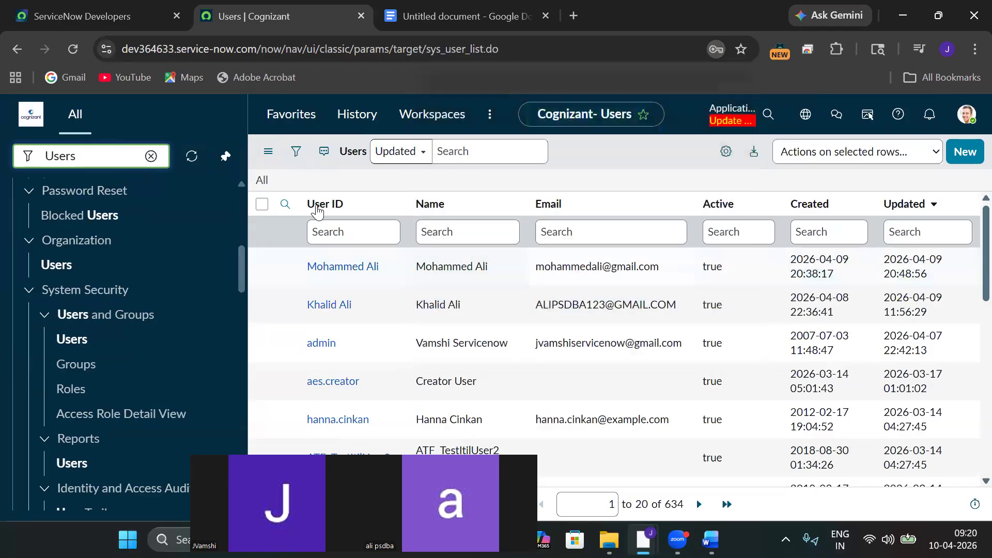
# Filter the application navigator by 'incident' to show the Incident modules.
pyautogui.click(151, 155)
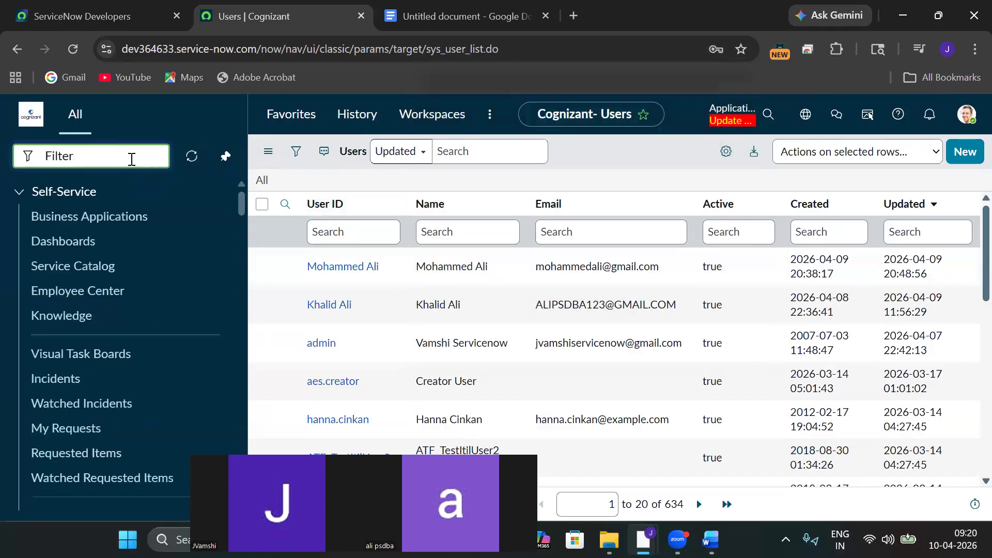
pyautogui.write('incident')
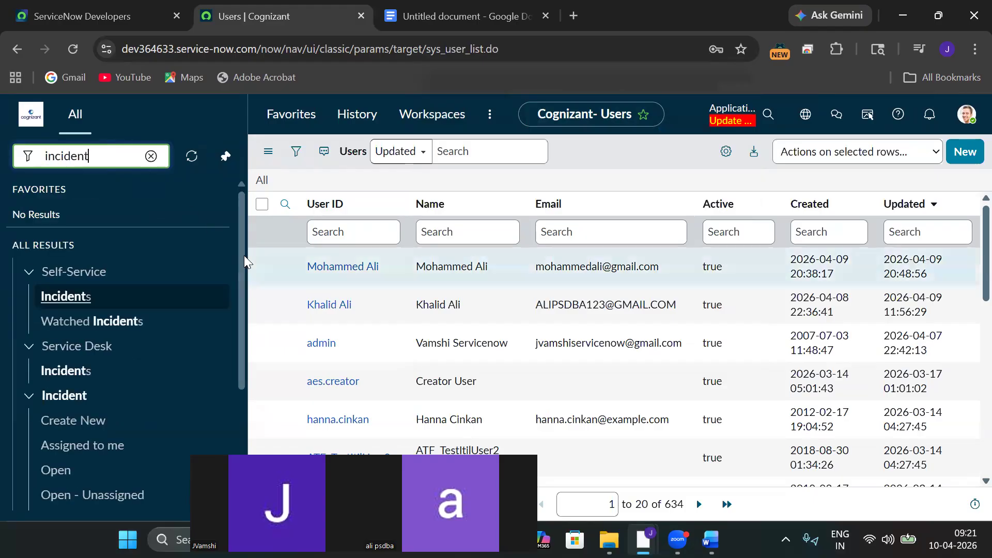
pyautogui.moveTo(241, 265); pyautogui.dragTo(259, 345)
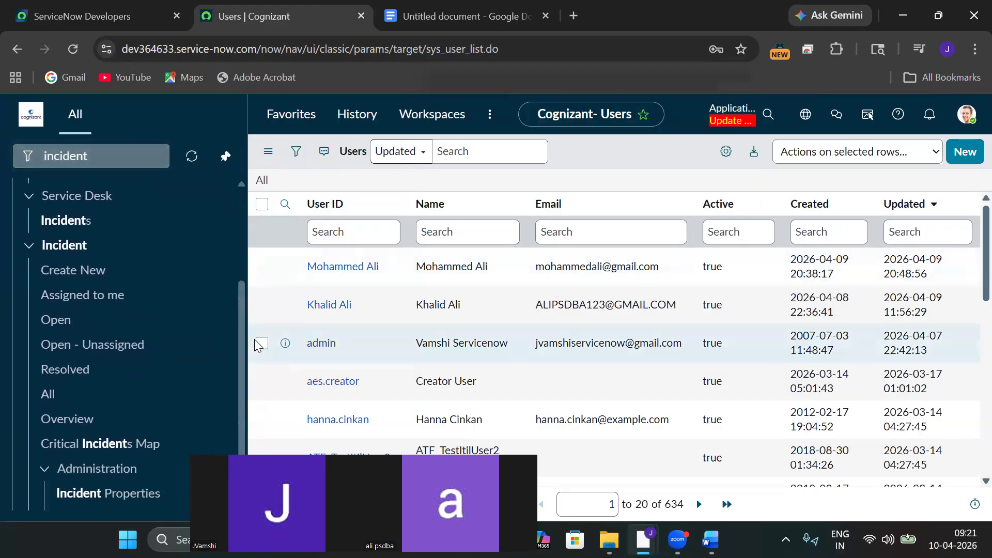
# Open Incident > All, view INC0009009, and go back to the 67-record Incidents list.
pyautogui.click(64, 398)
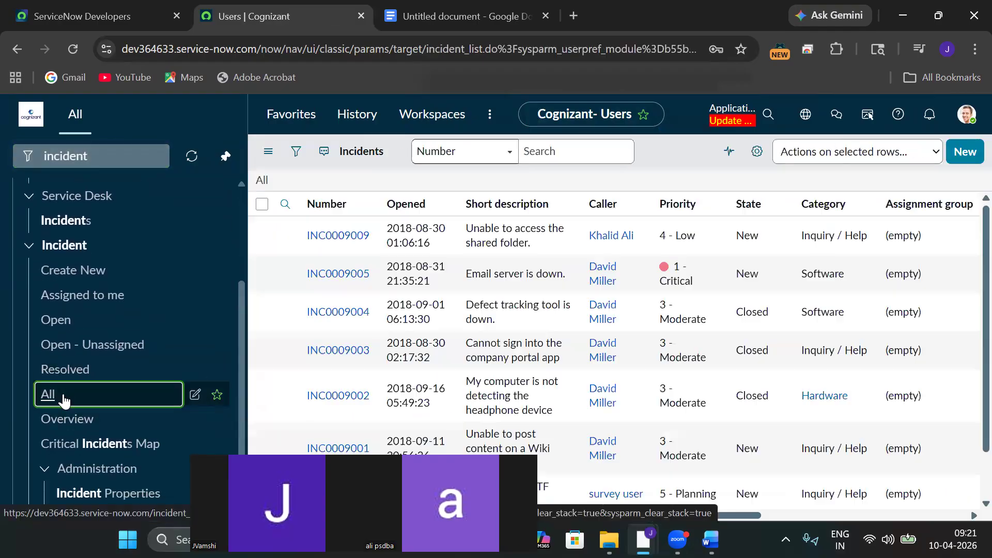
pyautogui.click(329, 269)
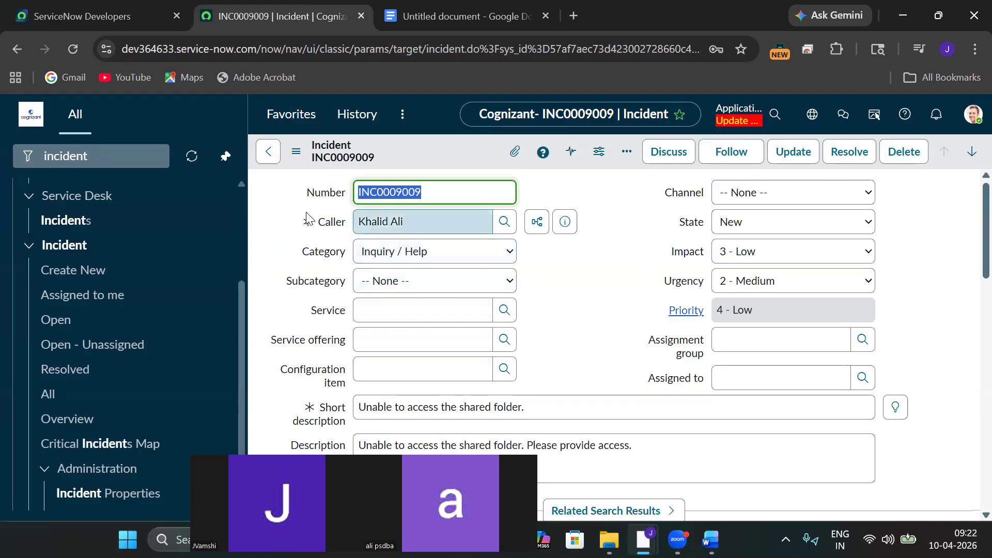
pyautogui.click(268, 152)
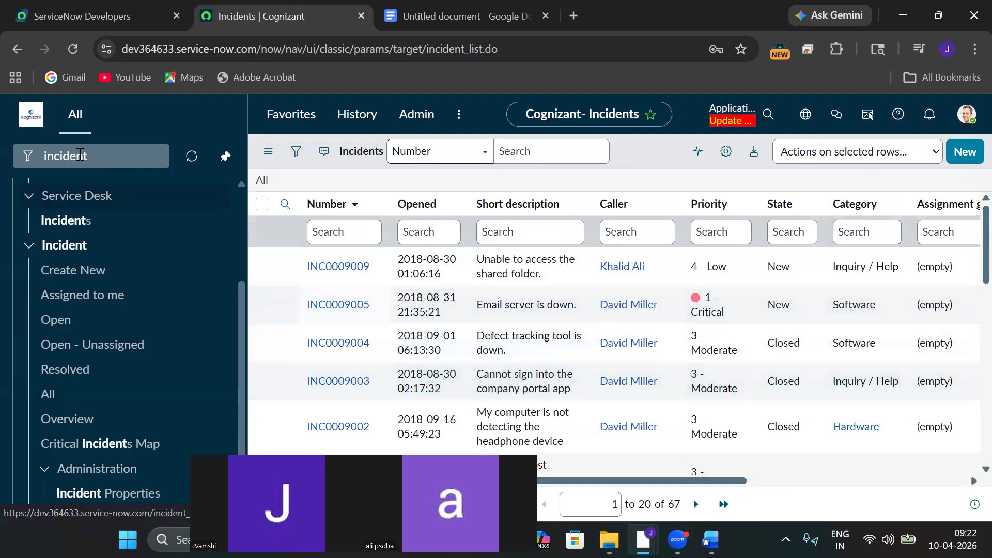
# Filter the navigator for 'Users', open System Security > Users, and open the new user's record.
pyautogui.click(103, 158)
pyautogui.hotkey('ctrl', 'a')
pyautogui.press('BackSpace')
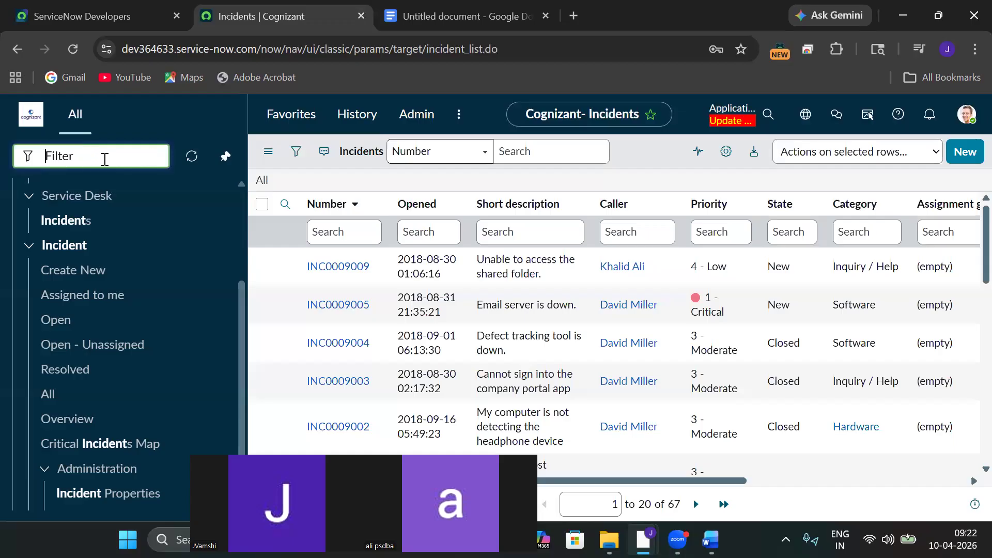
pyautogui.write('User')
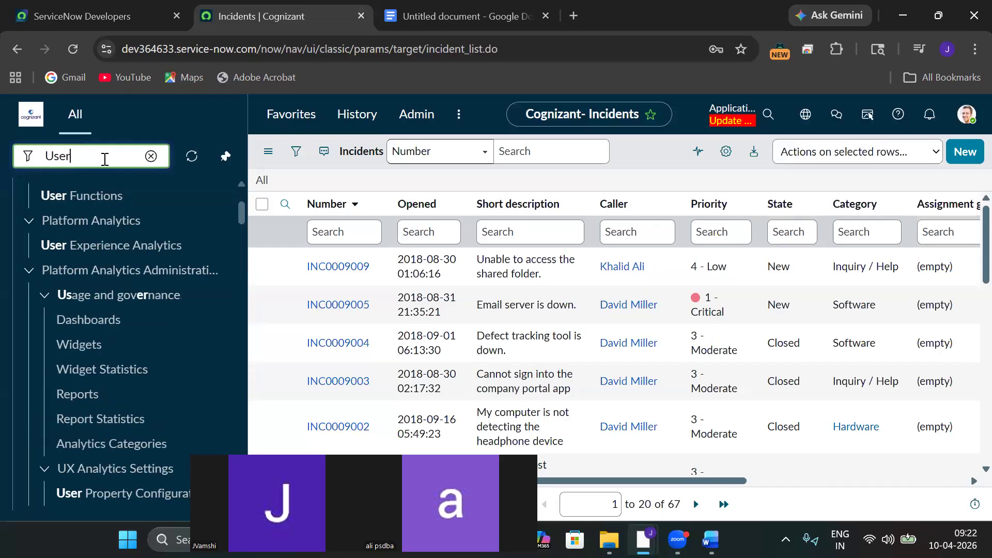
pyautogui.write('s')
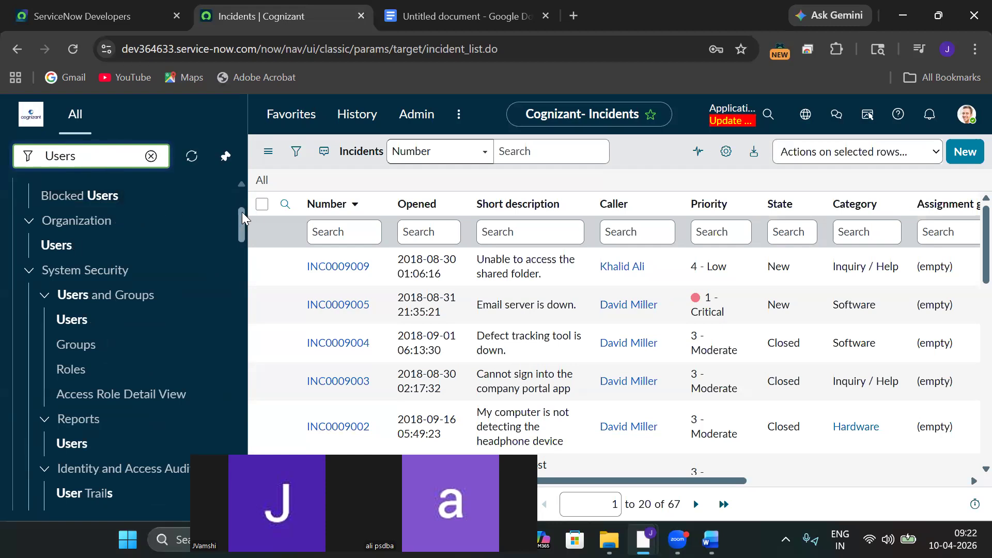
pyautogui.moveTo(238, 213); pyautogui.dragTo(237, 314)
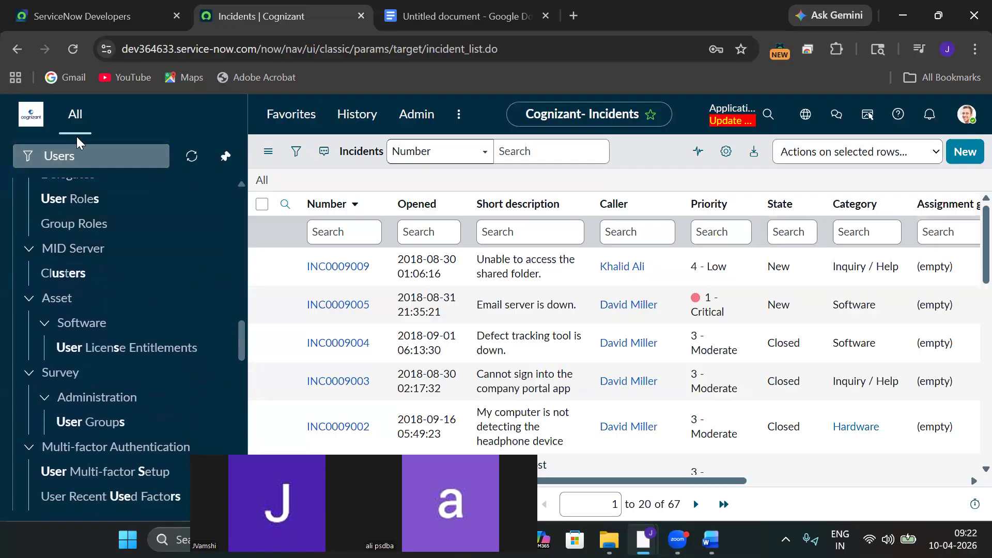
pyautogui.click(86, 159)
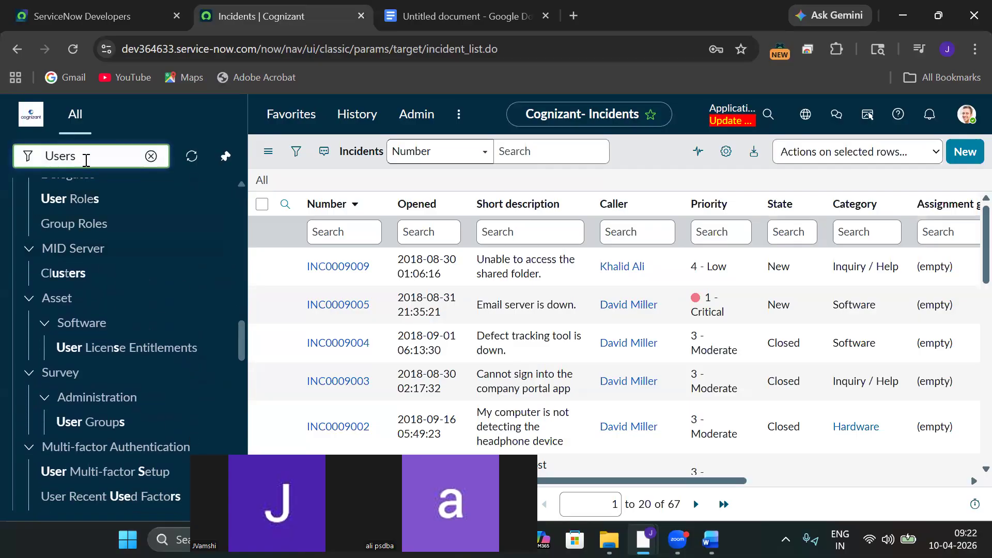
pyautogui.moveTo(241, 333); pyautogui.dragTo(199, 190)
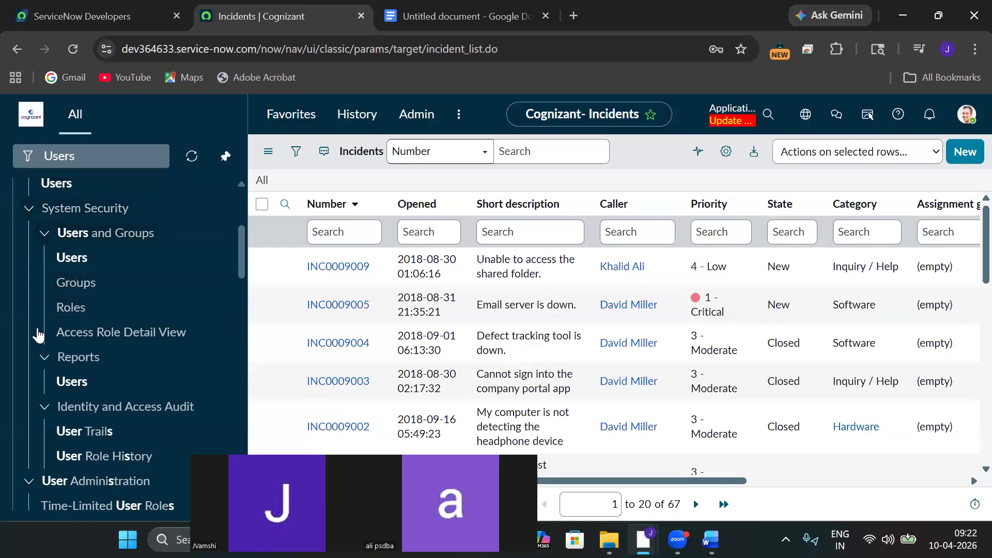
pyautogui.click(68, 260)
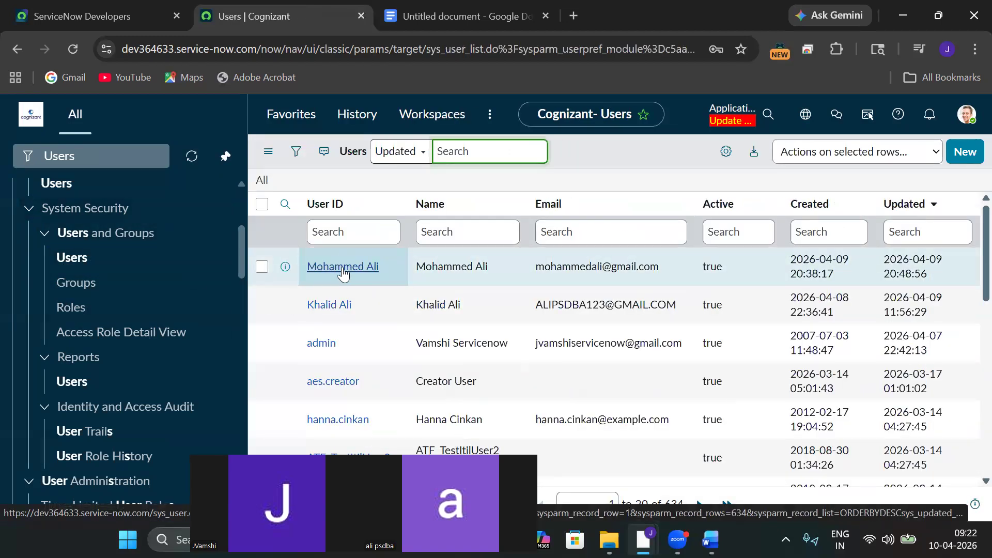
pyautogui.click(343, 267)
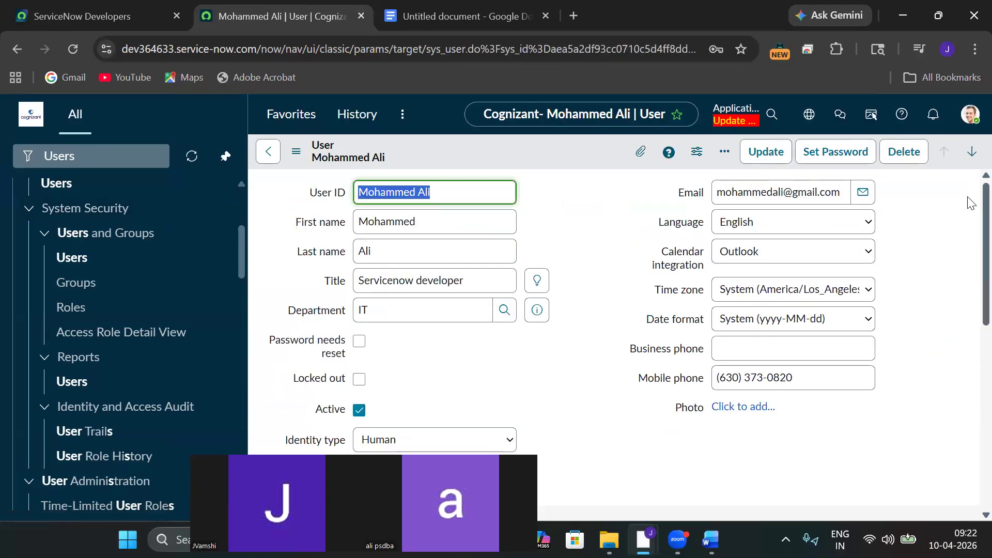
# Show the new user's Roles related list and open its empty Edit Members page.
pyautogui.scroll(-5, 970, 207)
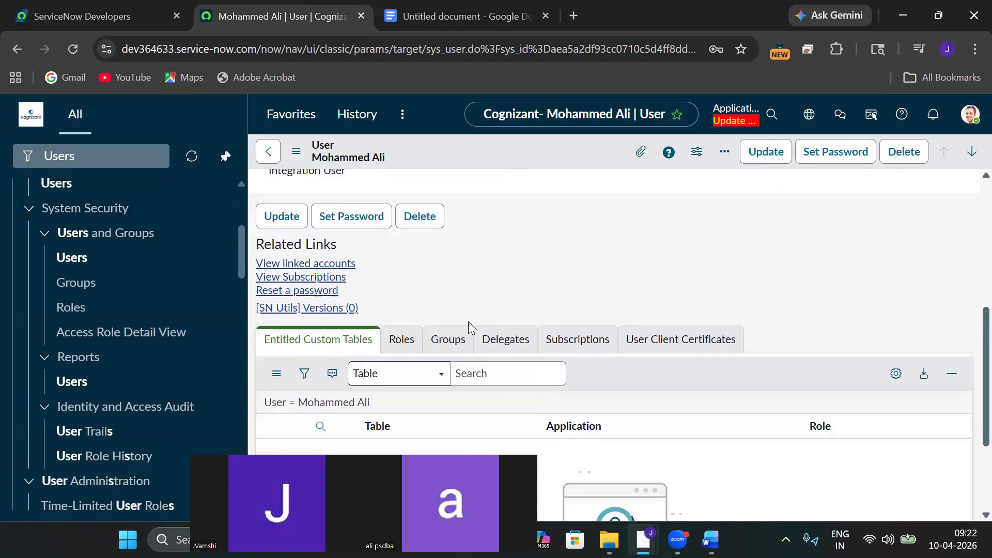
pyautogui.click(401, 343)
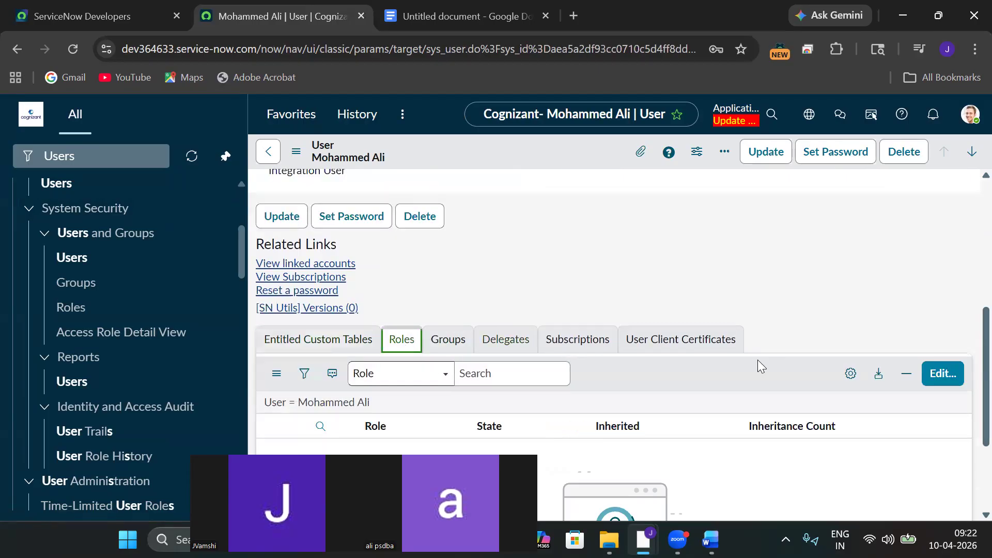
pyautogui.scroll(-1, 967, 325)
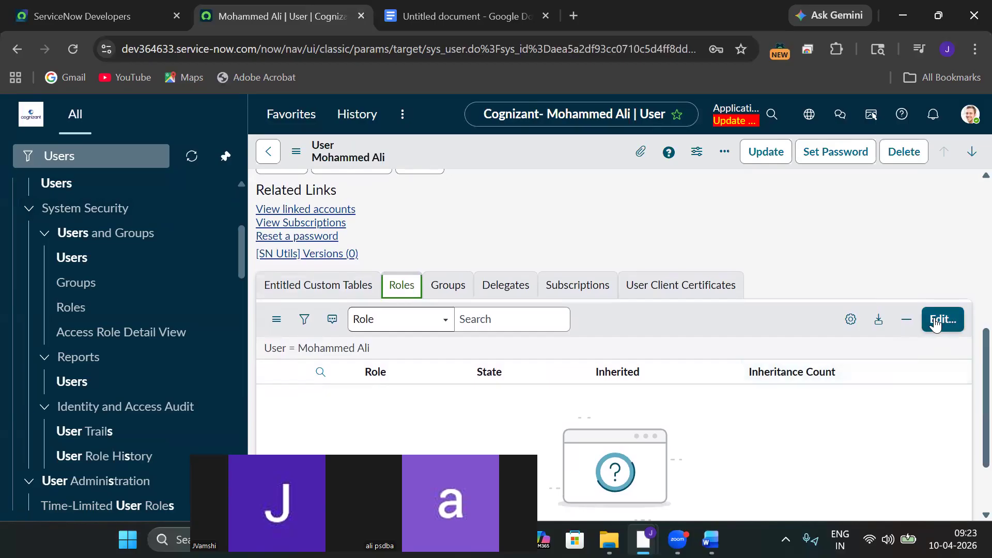
pyautogui.click(933, 325)
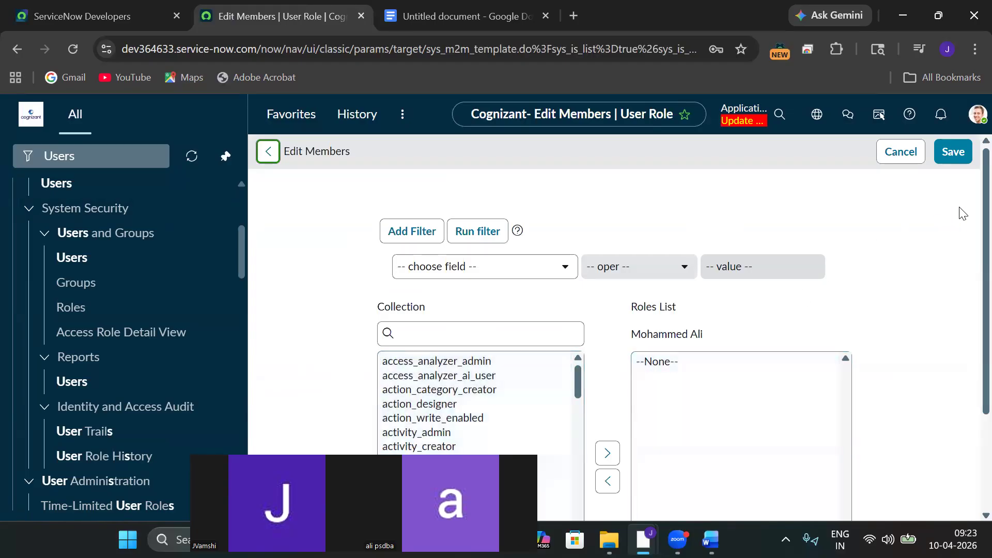
# Search 'itil_' in the role collection, move the itil role to the user's list, and save.
pyautogui.scroll(-1, 968, 215)
pyautogui.click(505, 287)
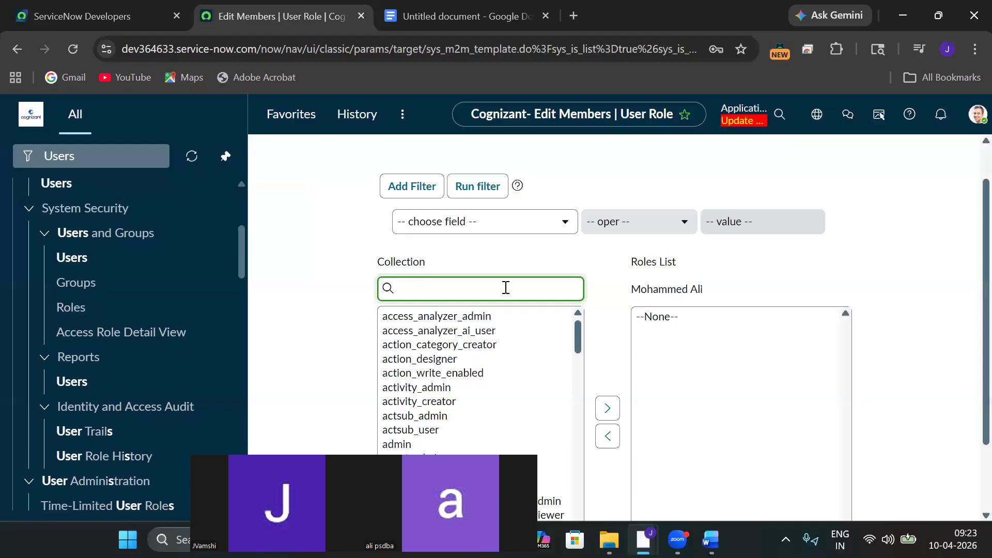
pyautogui.write('iti')
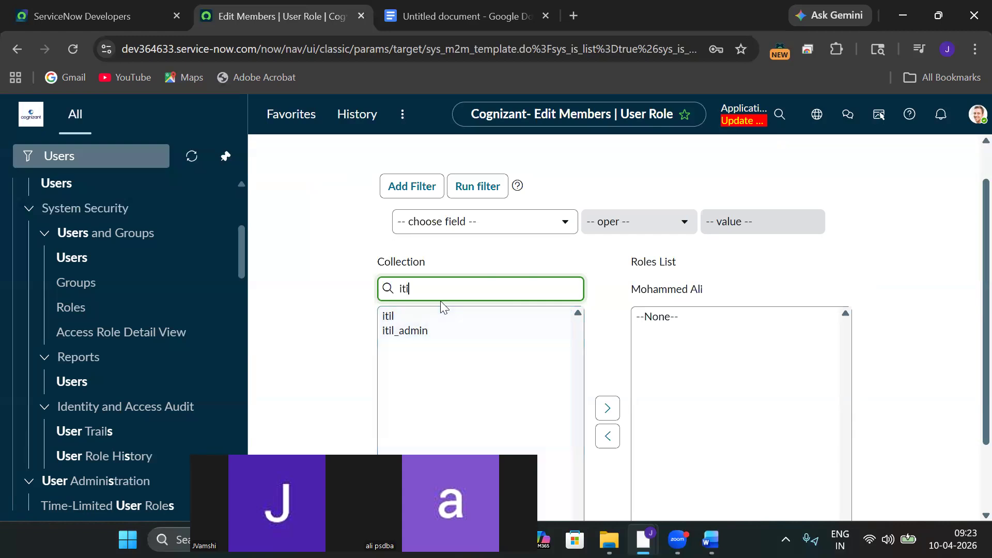
pyautogui.write('l_')
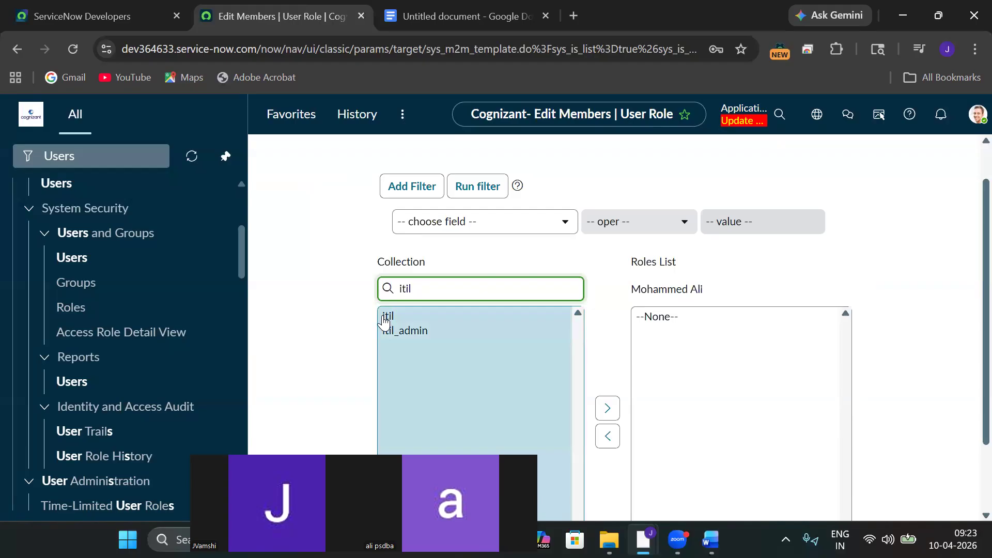
pyautogui.click(383, 320)
pyautogui.click(604, 415)
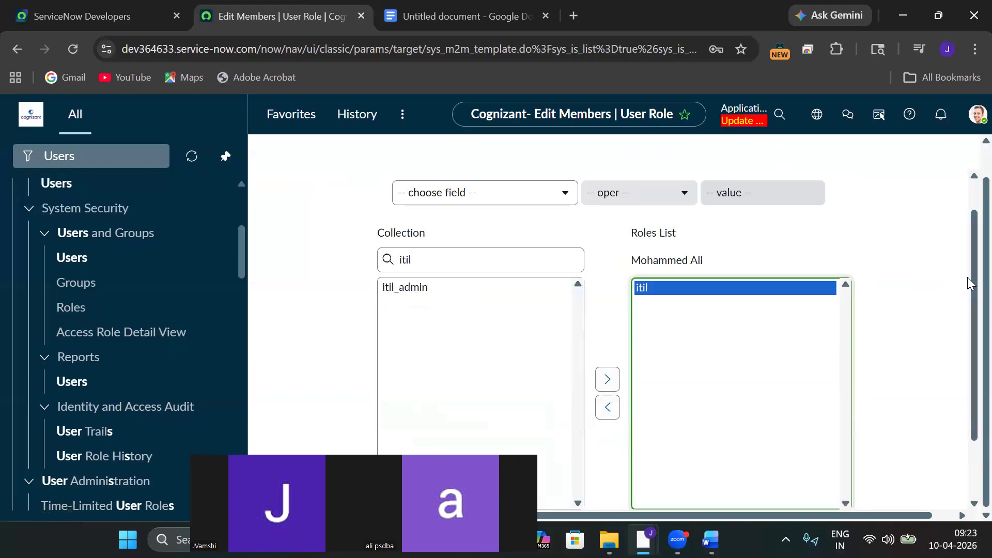
pyautogui.scroll(-2, 967, 277)
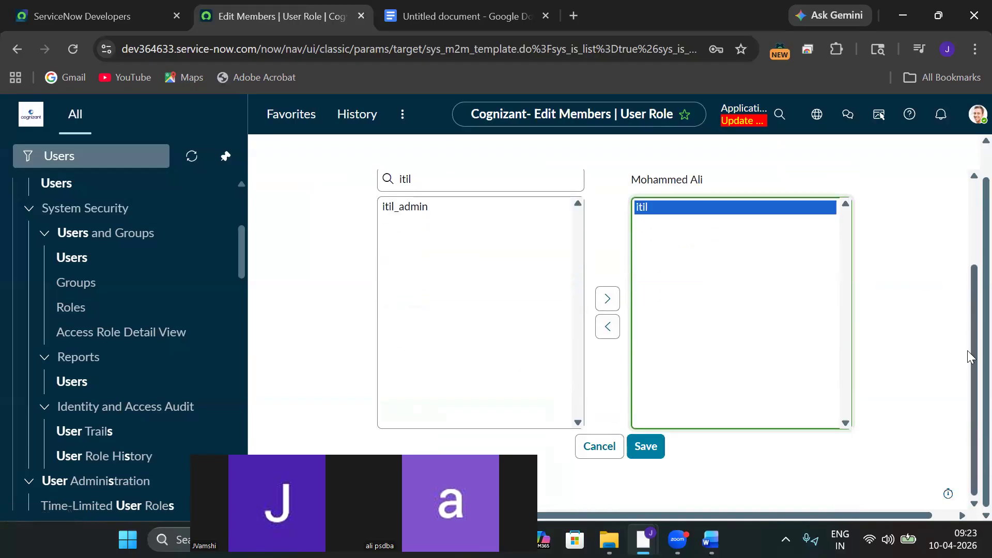
pyautogui.click(646, 447)
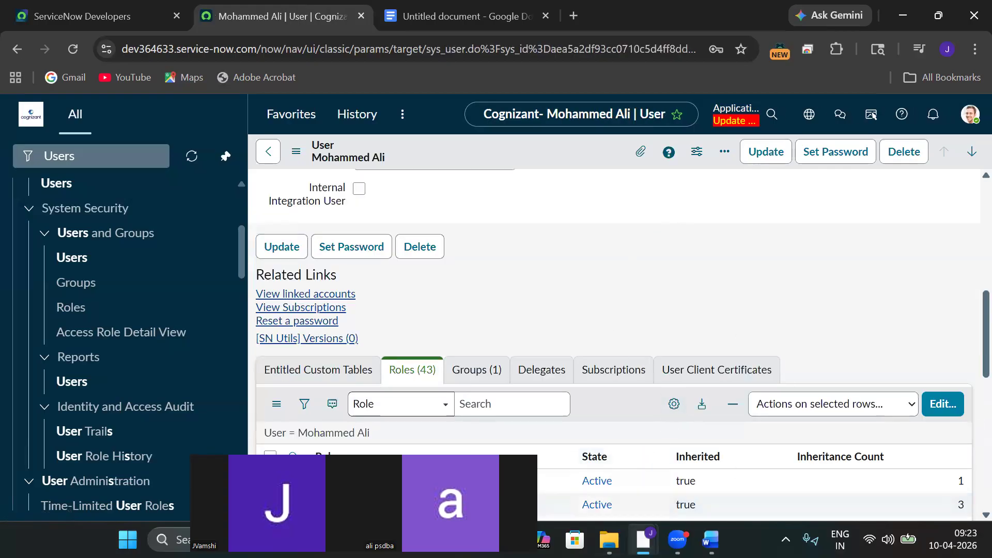
# In the incognito window, log out and sign back in with the new user's credentials.
pyautogui.moveTo(643, 539)
pyautogui.click(706, 464)
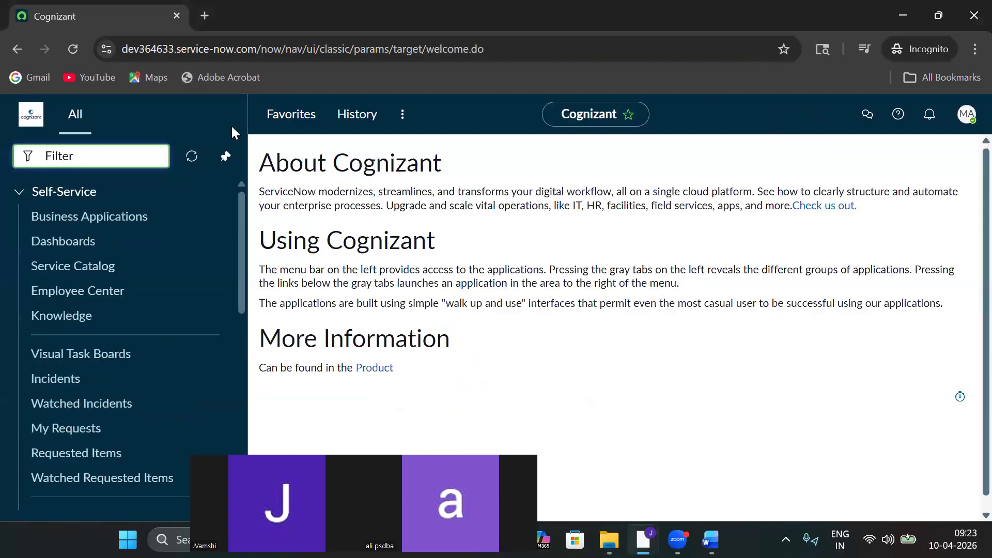
pyautogui.click(78, 53)
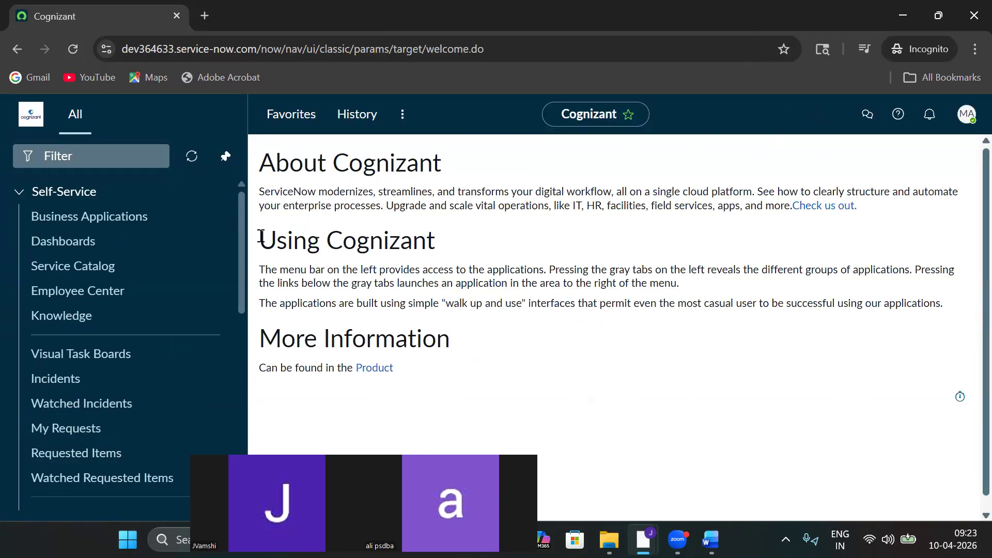
pyautogui.click(966, 115)
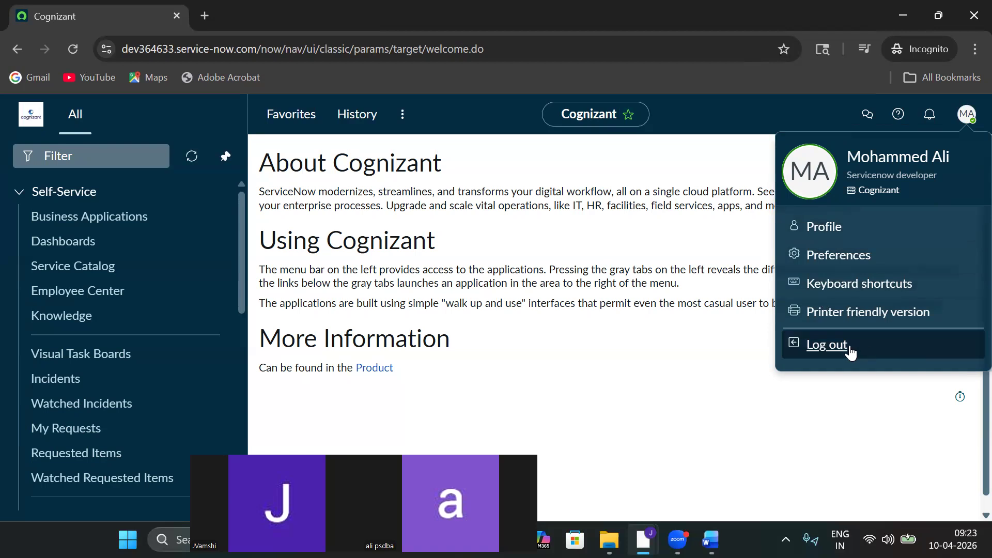
pyautogui.click(826, 345)
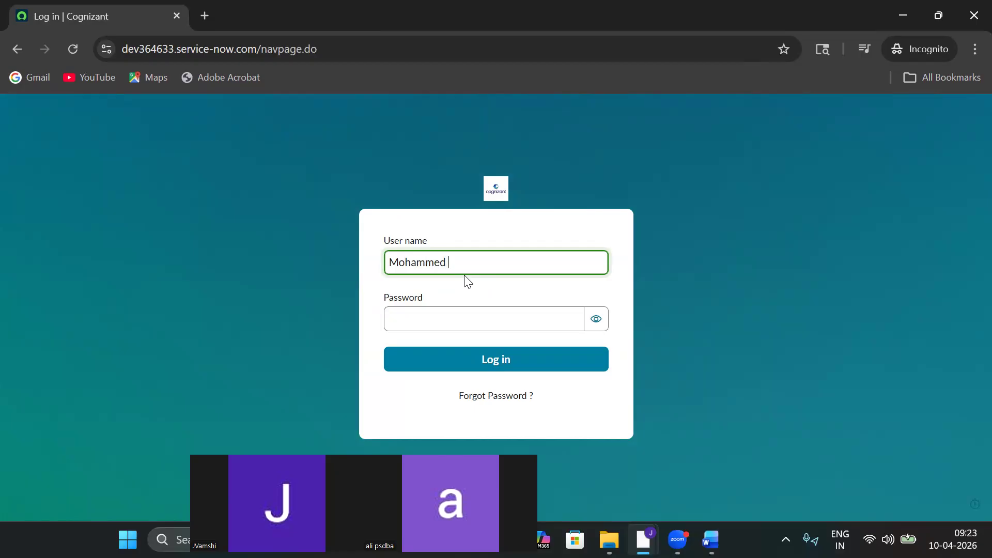
pyautogui.click(404, 318)
pyautogui.write('•••')
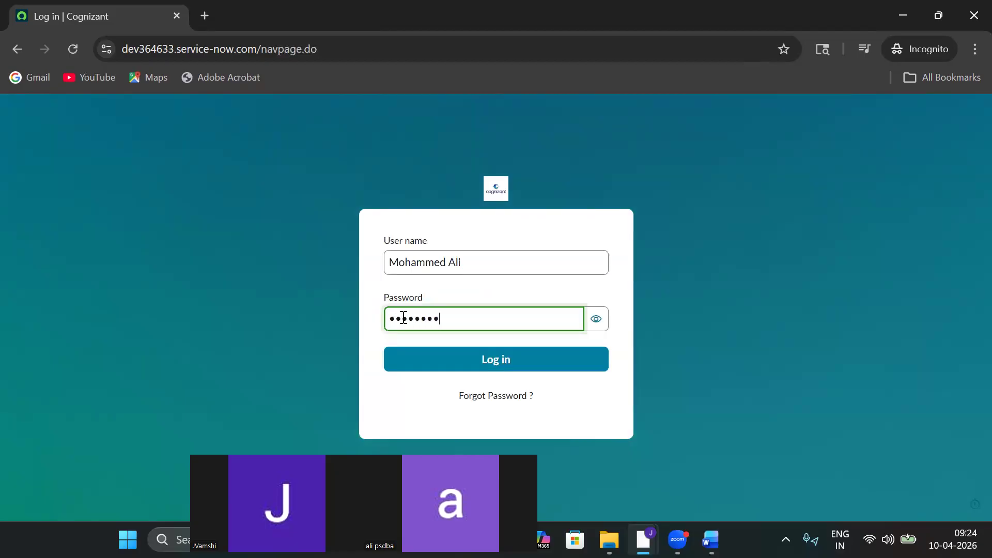
pyautogui.click(432, 362)
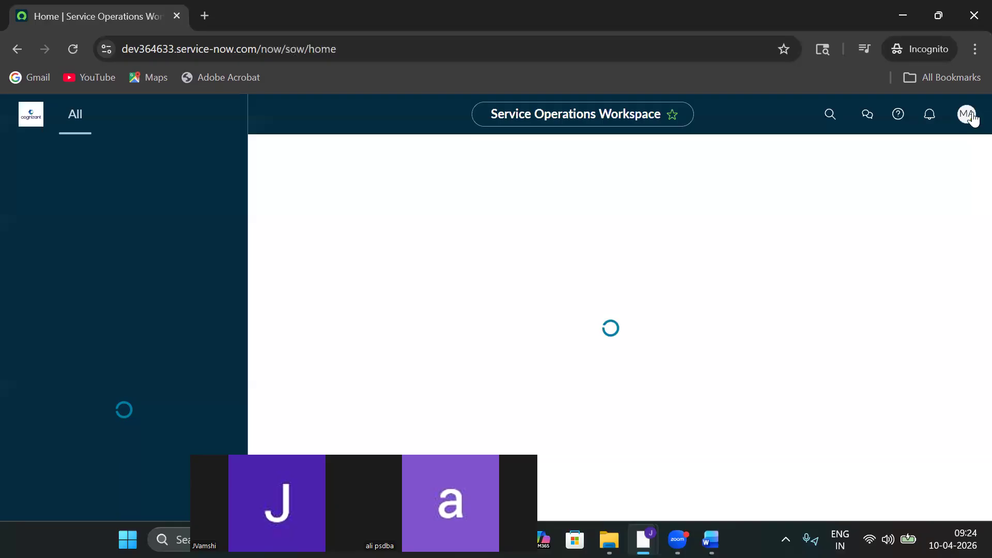
# Filter the navigator by 'incide', open Incident > All, and open INC0009009.
pyautogui.click(960, 114)
pyautogui.click(959, 115)
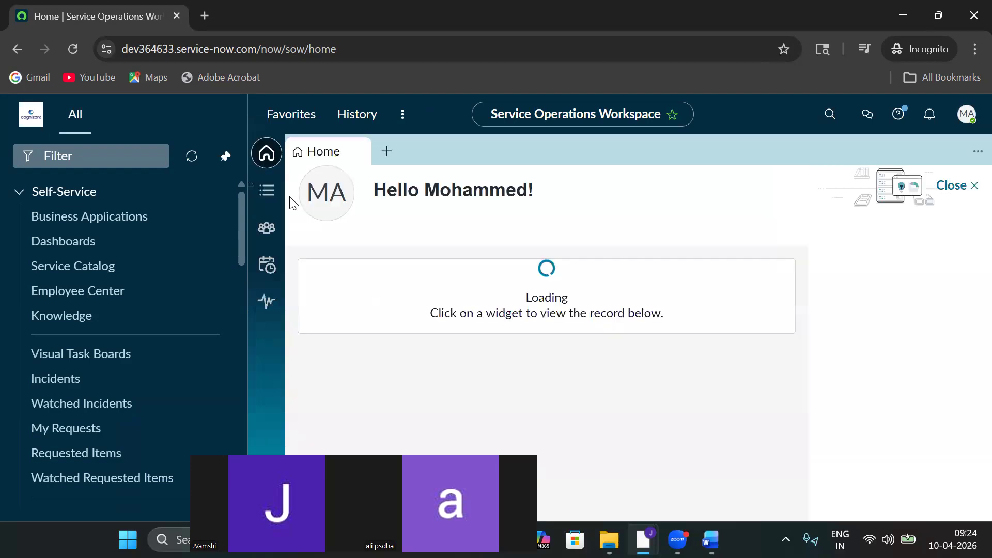
pyautogui.click(86, 158)
pyautogui.write('incide')
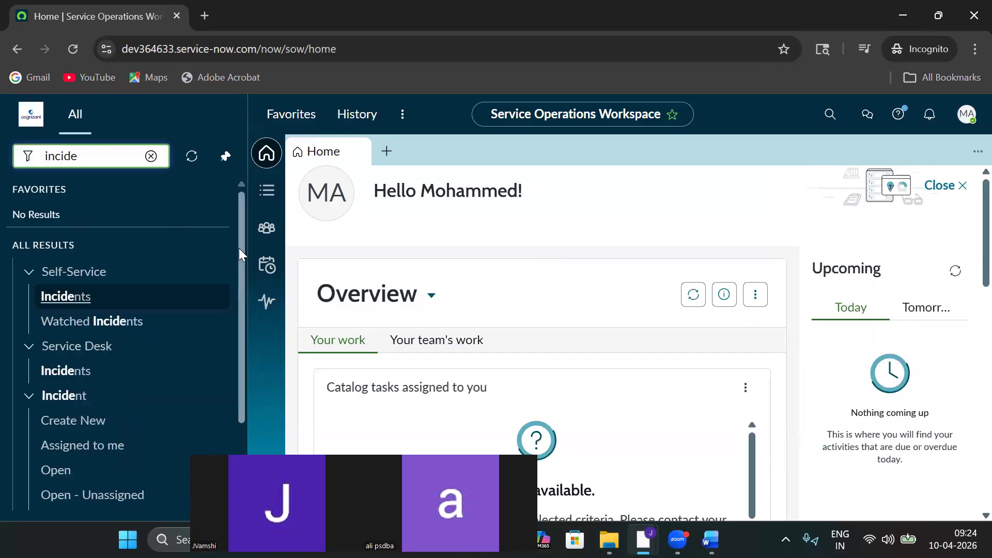
pyautogui.moveTo(238, 248); pyautogui.dragTo(238, 349)
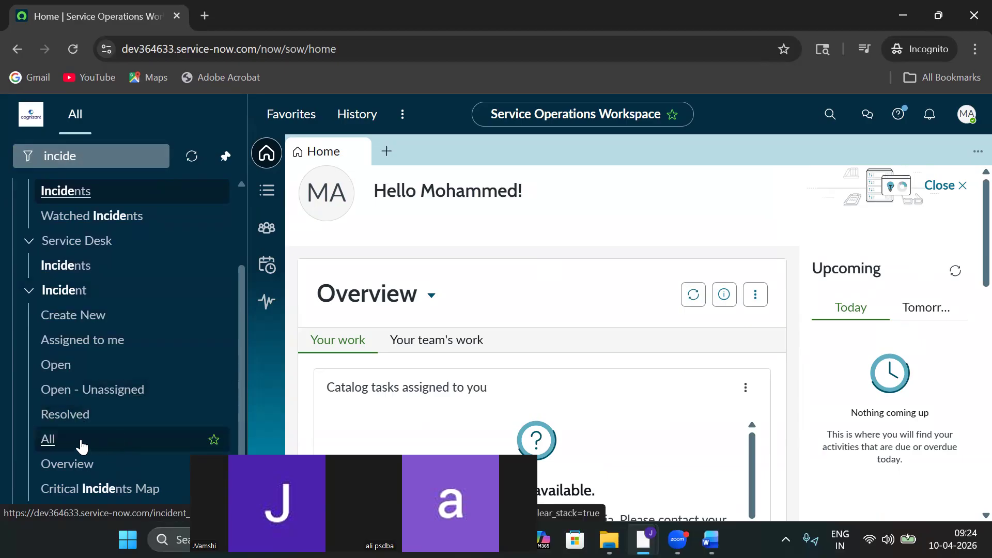
pyautogui.click(942, 190)
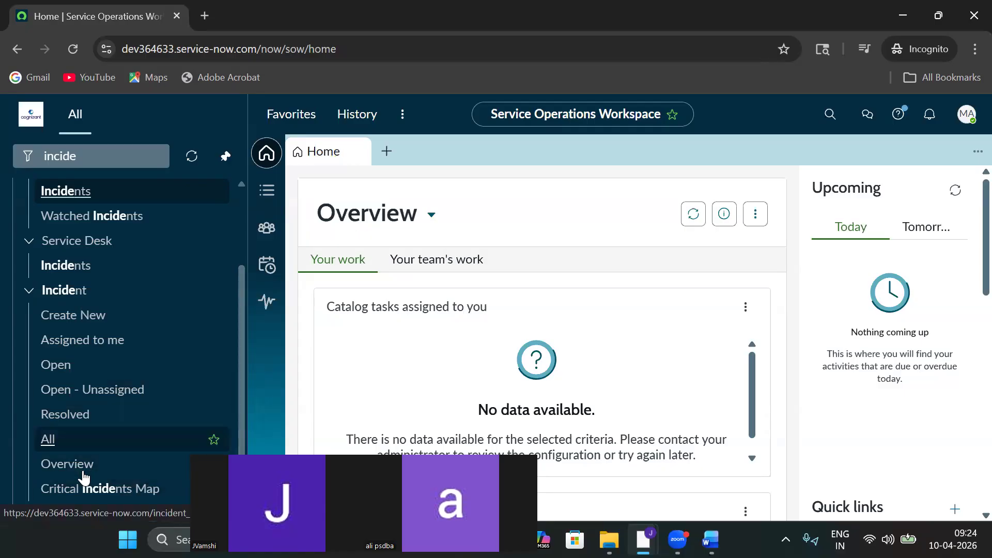
pyautogui.click(62, 439)
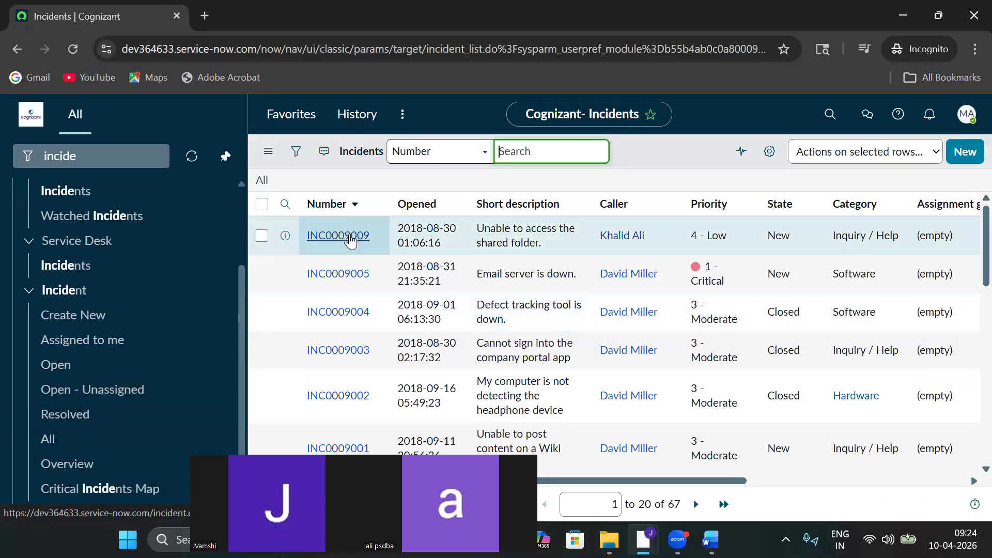
pyautogui.click(350, 239)
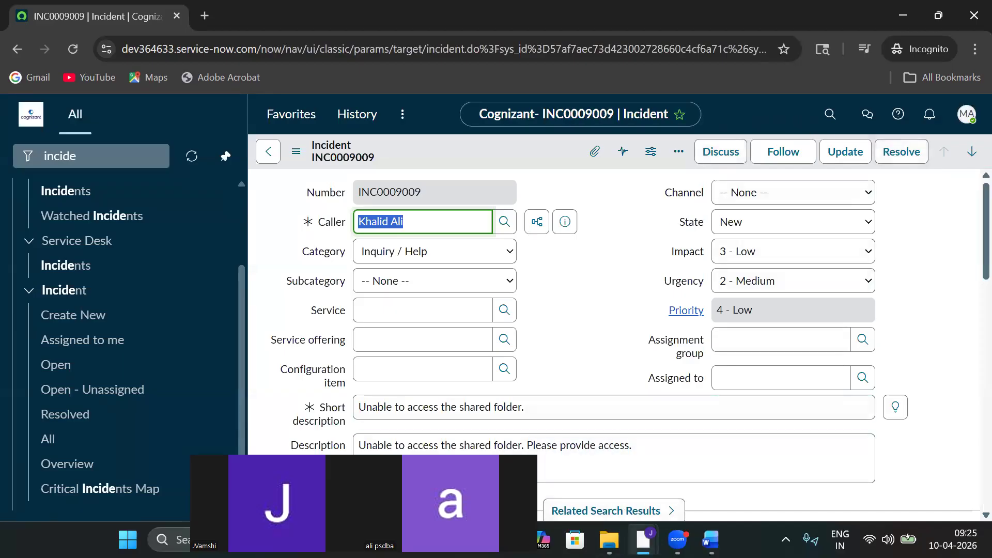
# In the admin window, filter the navigator for 'incident' and open the list of all incidents.
pyautogui.moveTo(644, 540)
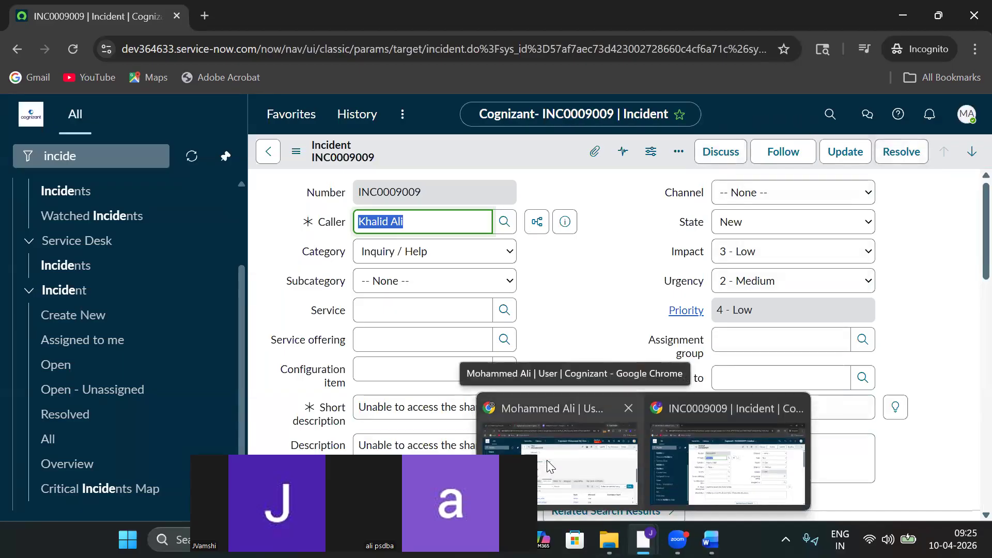
pyautogui.click(549, 462)
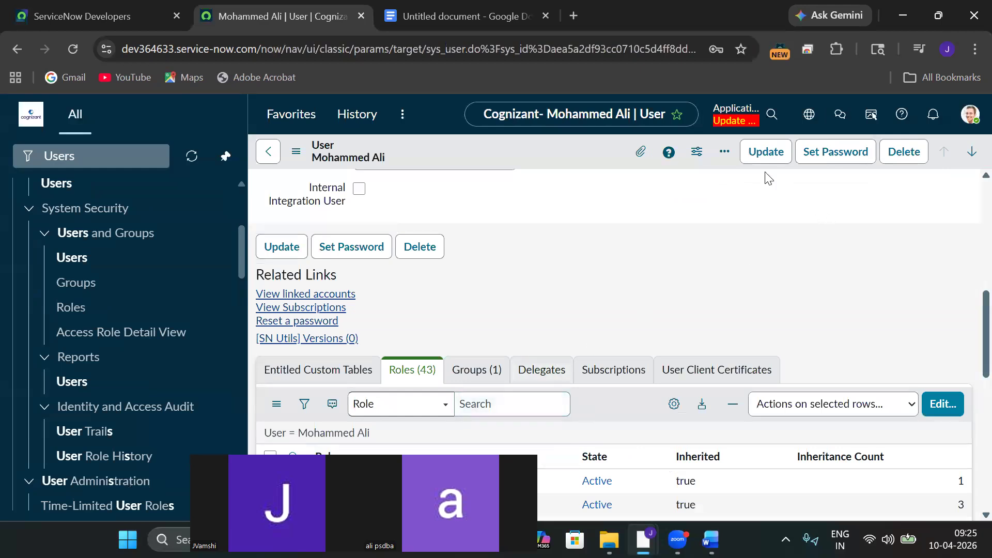
pyautogui.click(133, 156)
pyautogui.hotkey('ctrl', 'a')
pyautogui.press('BackSpace')
pyautogui.write('incident')
pyautogui.moveTo(231, 329)
pyautogui.moveTo(240, 328); pyautogui.dragTo(240, 417)
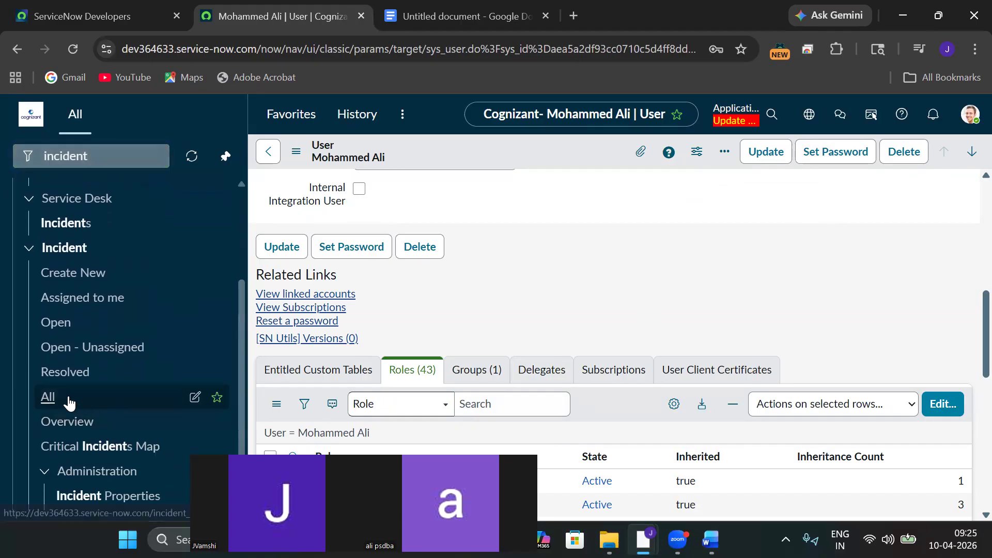
pyautogui.click(69, 398)
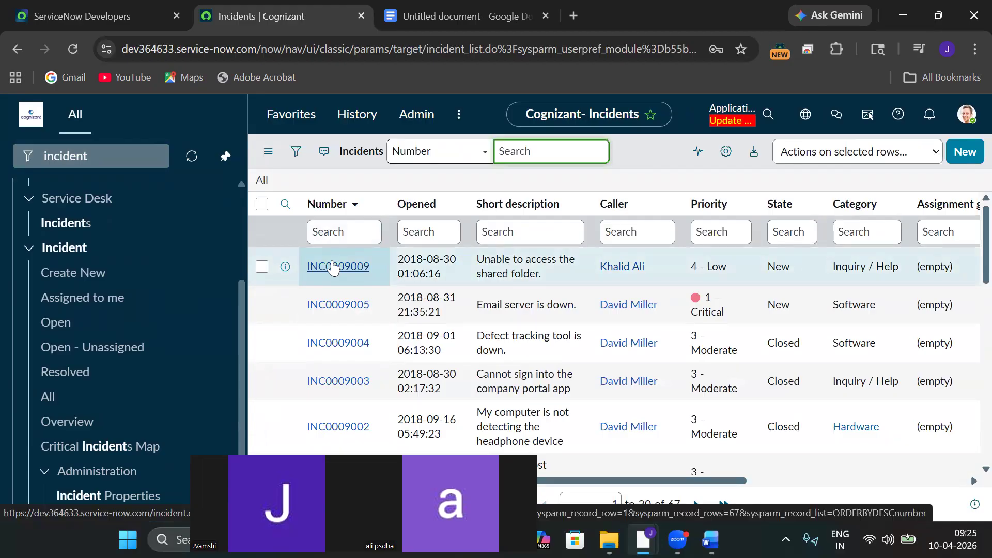
# Open incident INC0009009, then bring the incognito window showing it to the front.
pyautogui.click(359, 274)
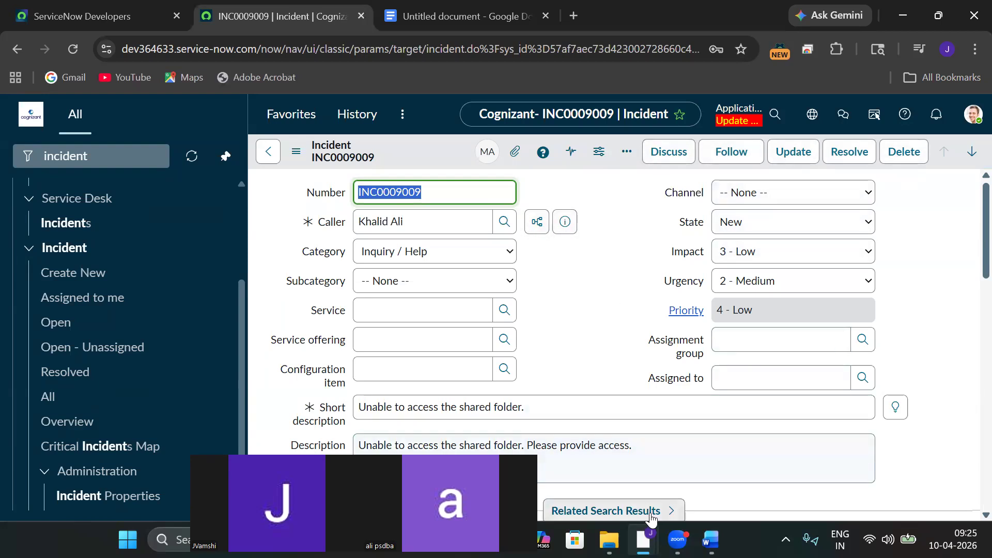
pyautogui.moveTo(643, 540)
pyautogui.click(701, 441)
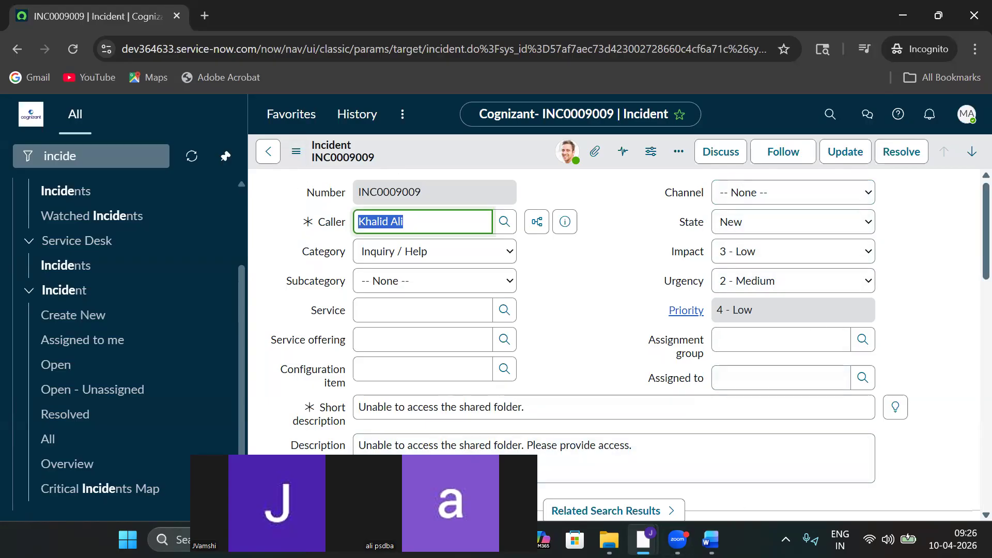
# Back in the admin window, replace the navigator filter with 'Users'.
pyautogui.moveTo(643, 540)
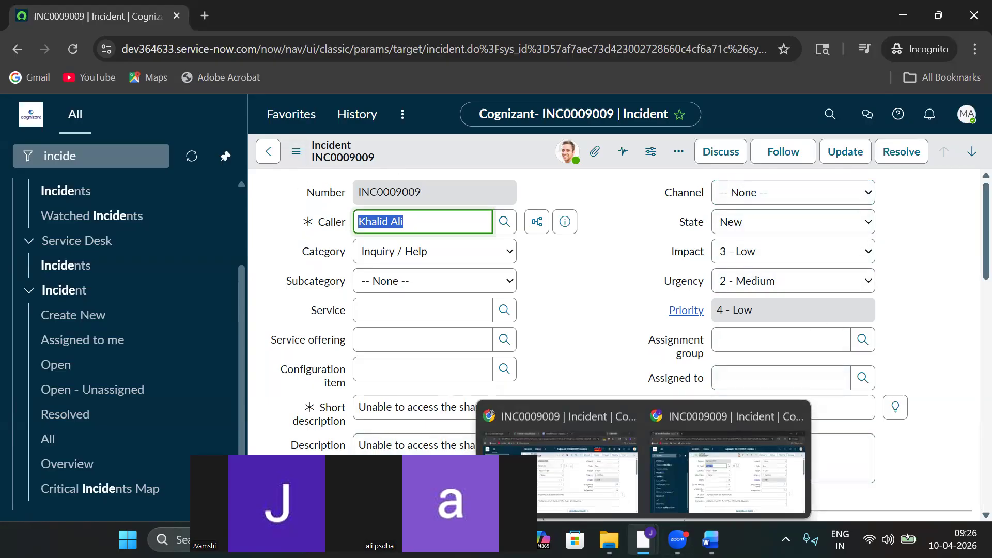
pyautogui.click(529, 432)
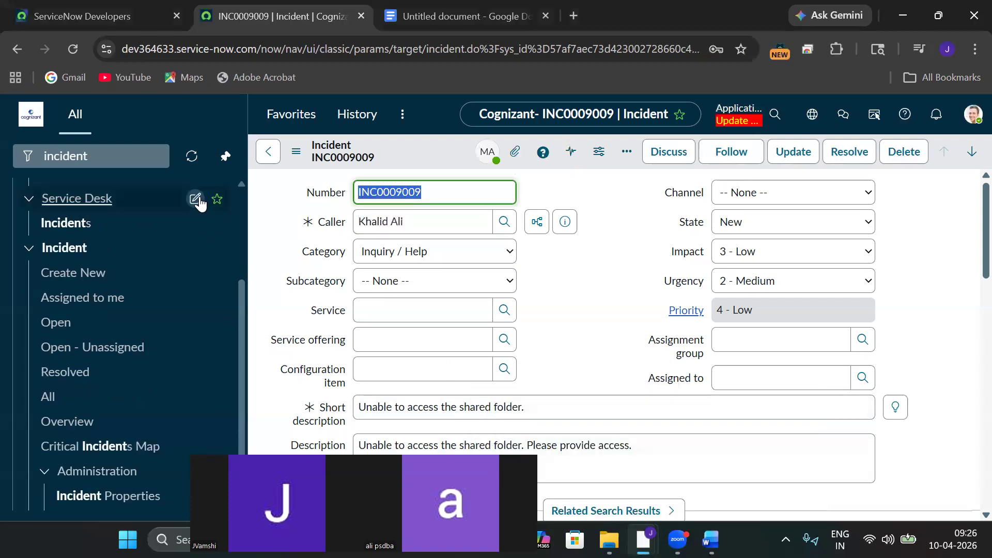
pyautogui.click(115, 157)
pyautogui.hotkey('ctrl', 'a')
pyautogui.press('BackSpace')
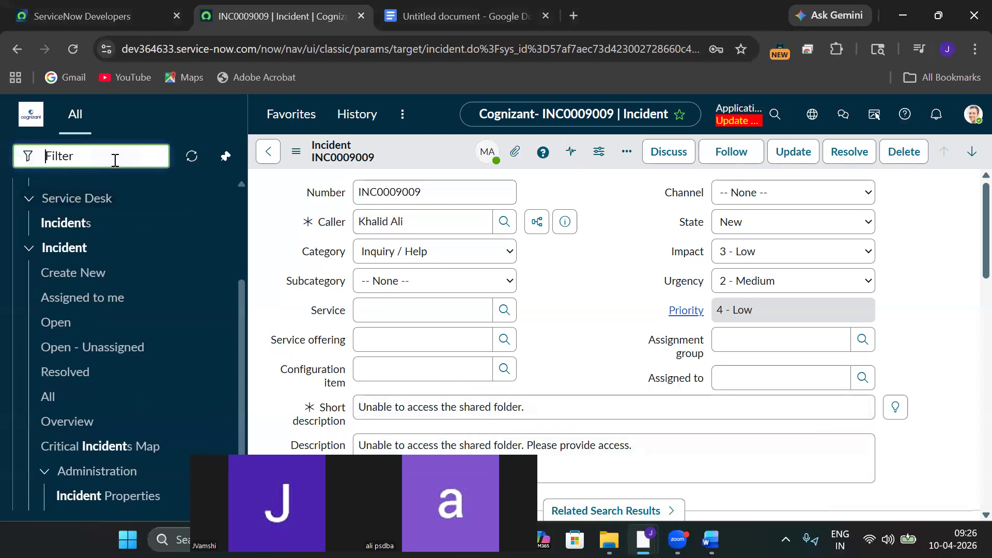
pyautogui.write('Users')
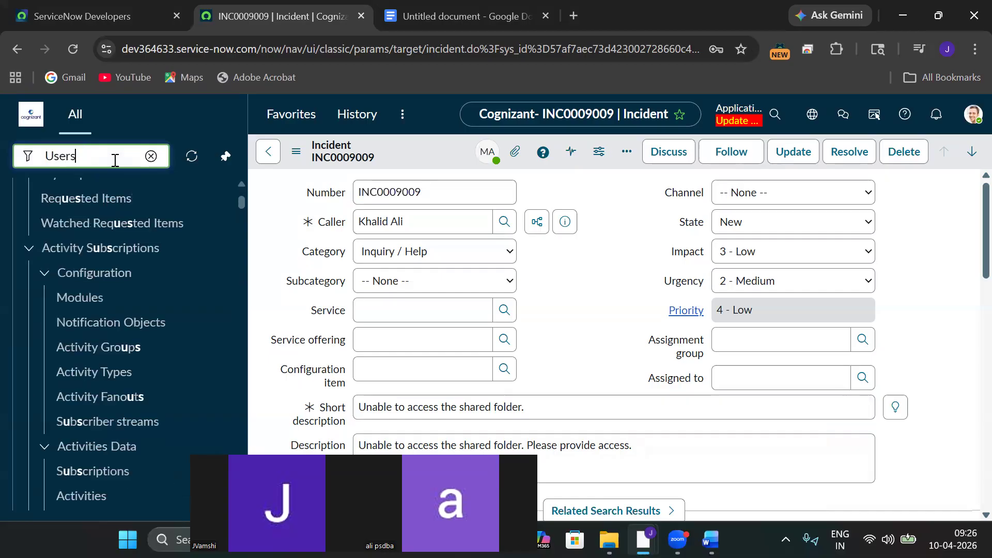
# Open System Security > Users, open the new user's record, and scroll to its Roles tab.
pyautogui.moveTo(240, 225); pyautogui.dragTo(233, 273)
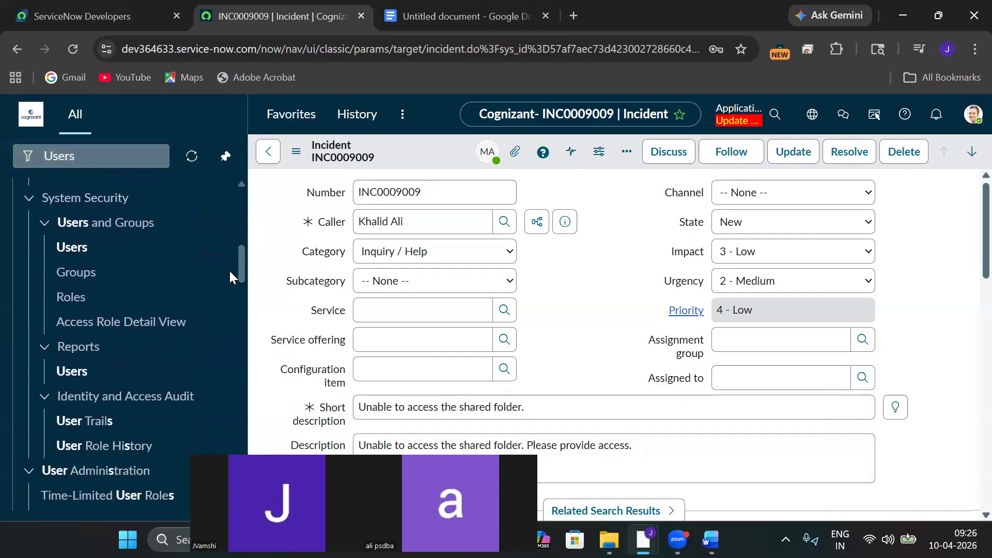
pyautogui.click(85, 252)
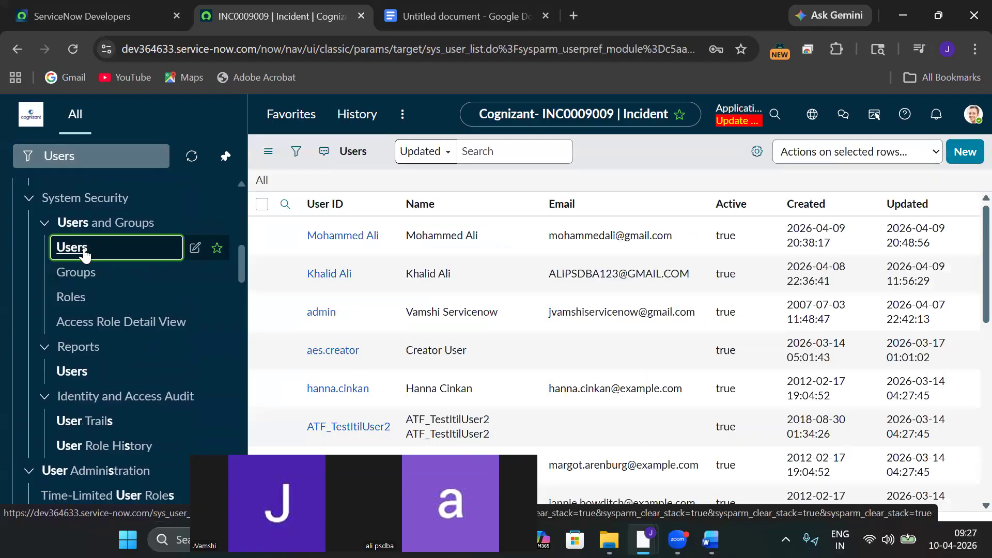
pyautogui.click(346, 267)
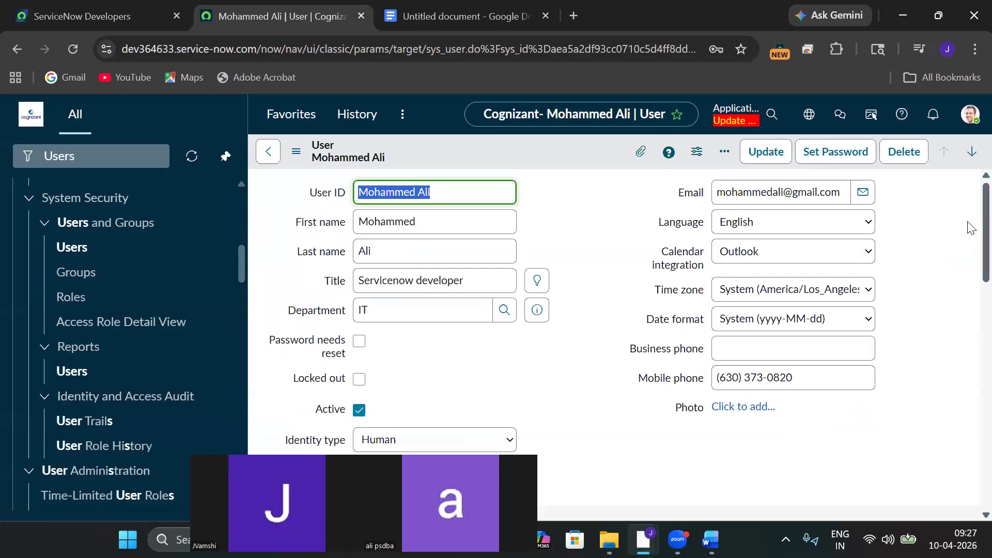
pyautogui.scroll(-10, 970, 268)
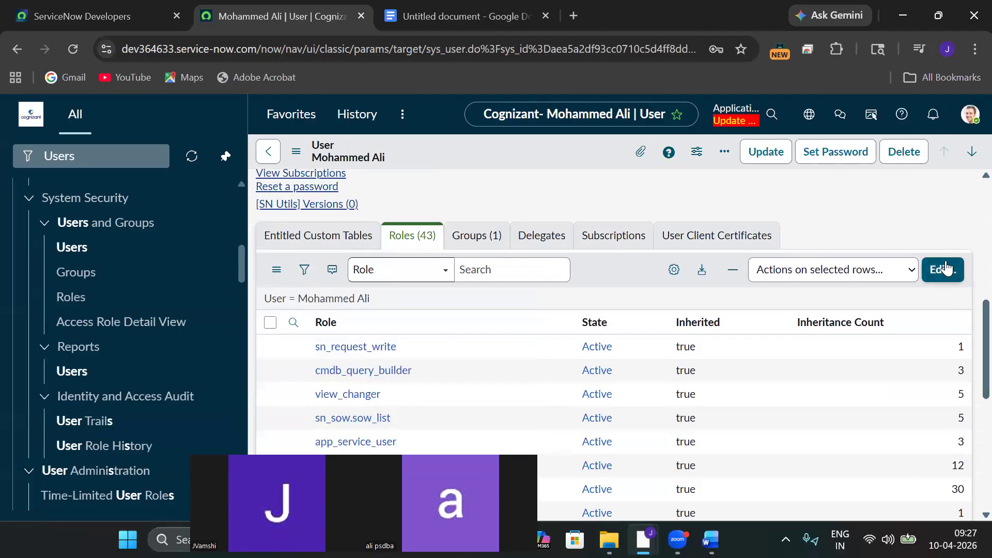
# Through Edit... on the Roles tab, search 'itil', move itil_admin into the Roles List, and save.
pyautogui.click(947, 267)
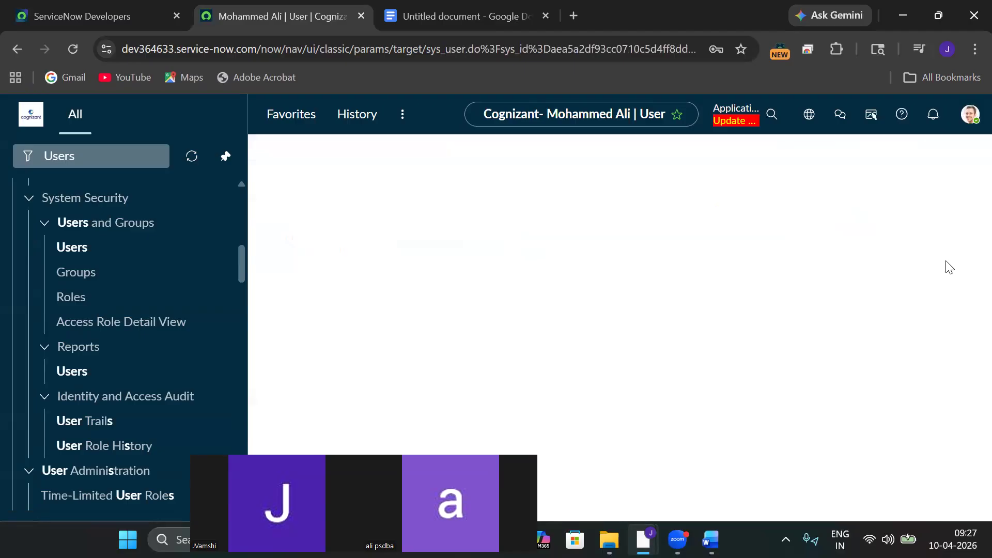
pyautogui.click(543, 339)
pyautogui.write('itil')
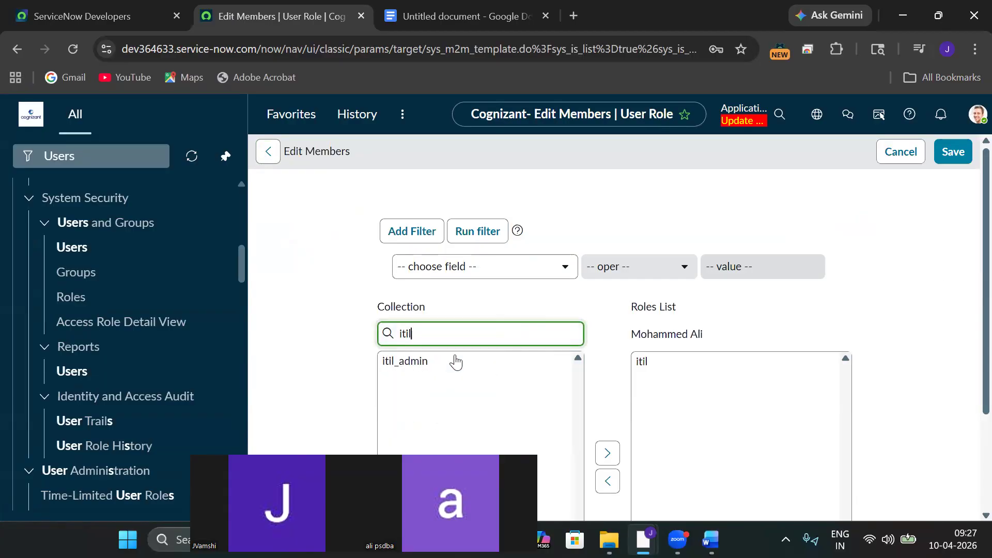
pyautogui.click(454, 360)
pyautogui.scroll(-1, 422, 368)
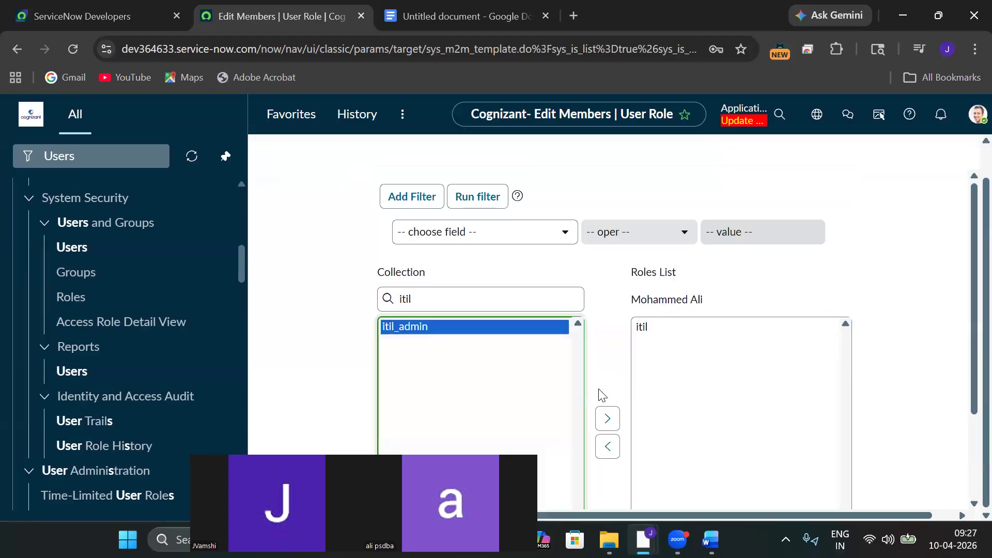
pyautogui.click(607, 418)
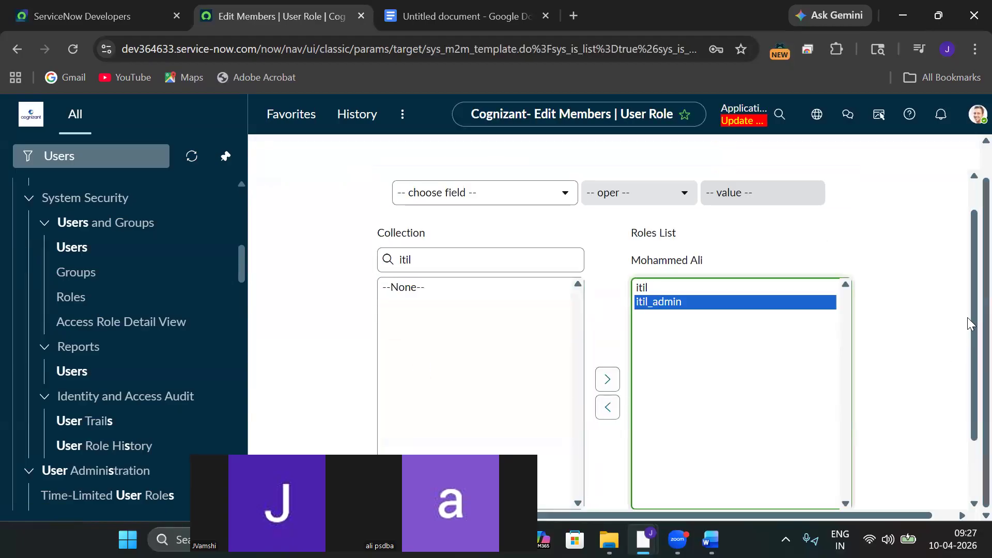
pyautogui.scroll(-1, 967, 300)
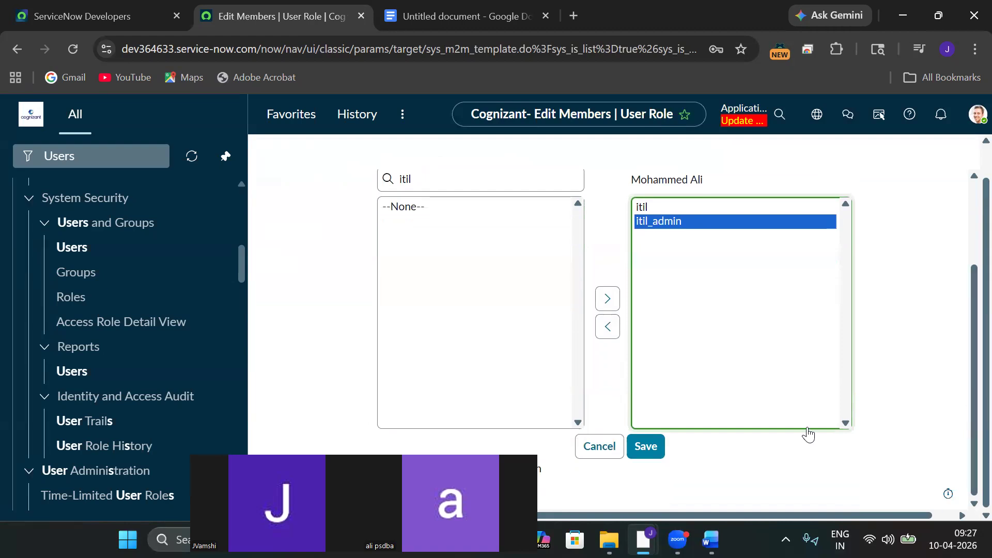
pyautogui.click(653, 449)
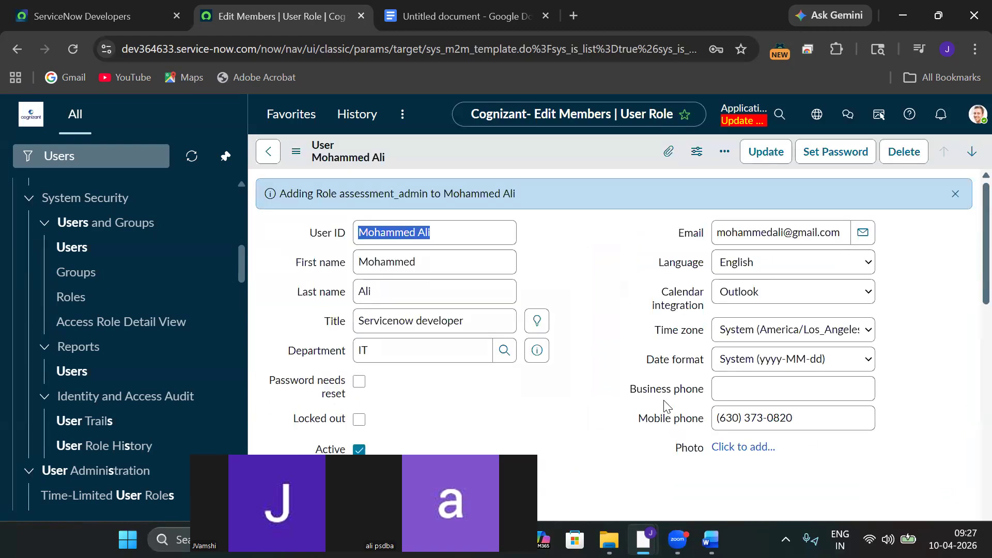
pyautogui.moveTo(643, 540)
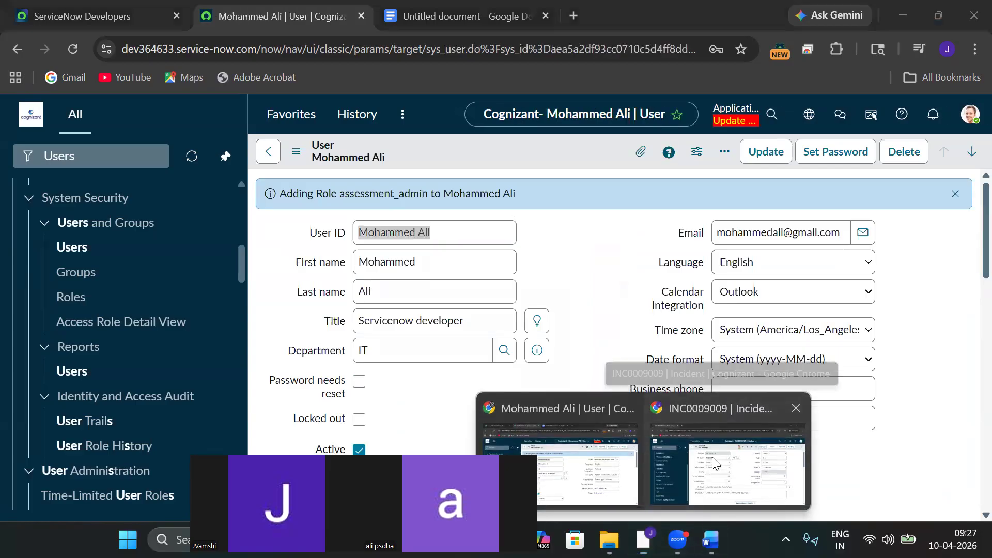
# In the incognito window, reload incident INC0009009 and open the user's account menu.
pyautogui.click(712, 457)
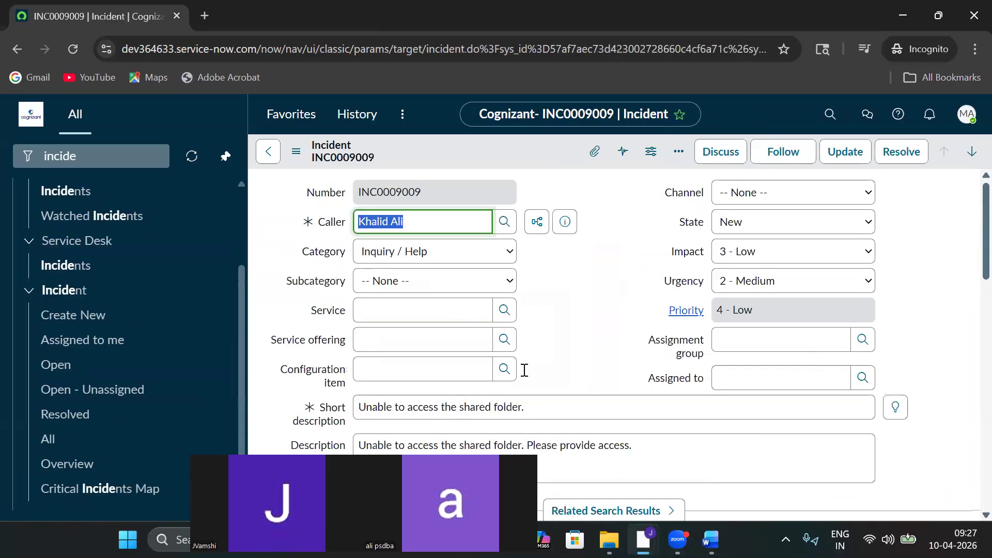
pyautogui.click(75, 52)
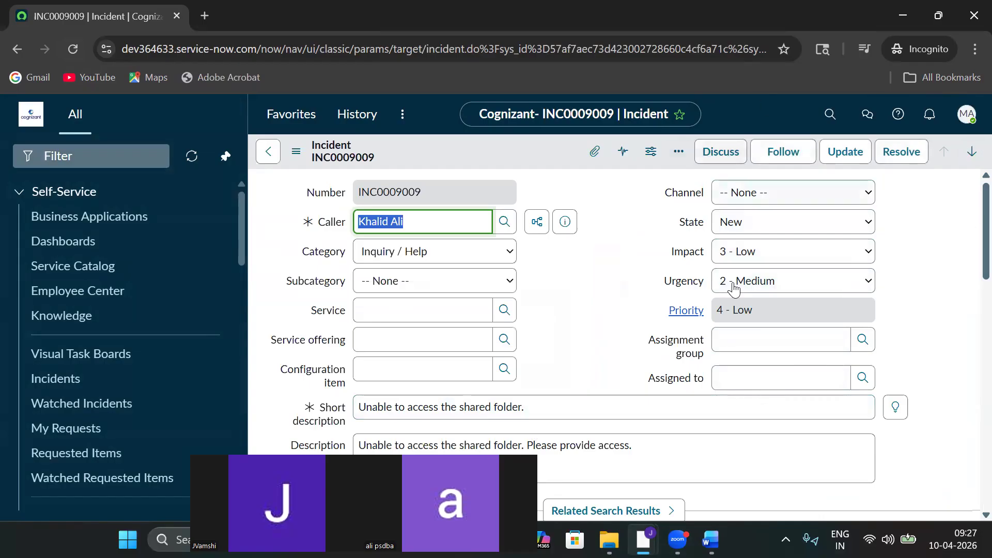
pyautogui.click(967, 114)
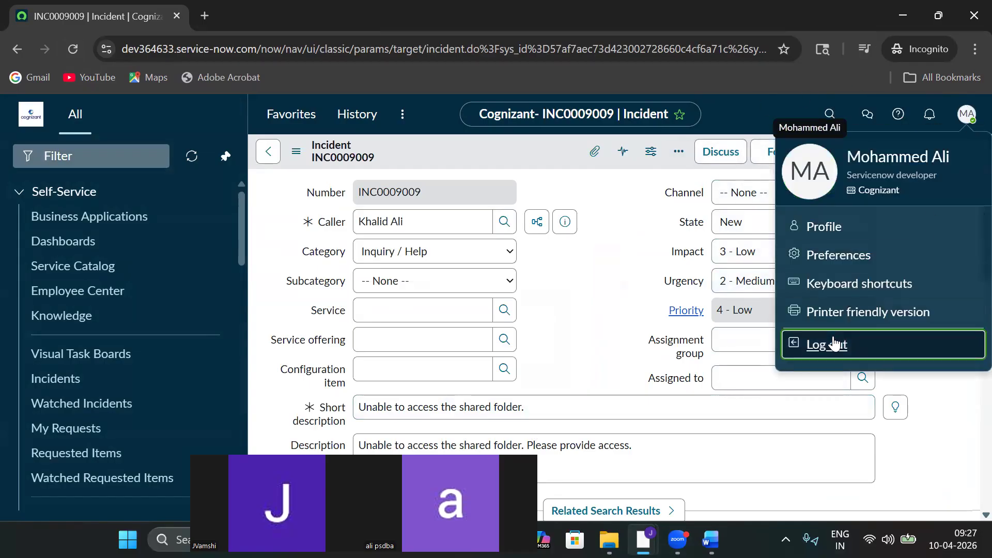
# Log out, then sign back in with the new user's user name and password.
pyautogui.click(832, 343)
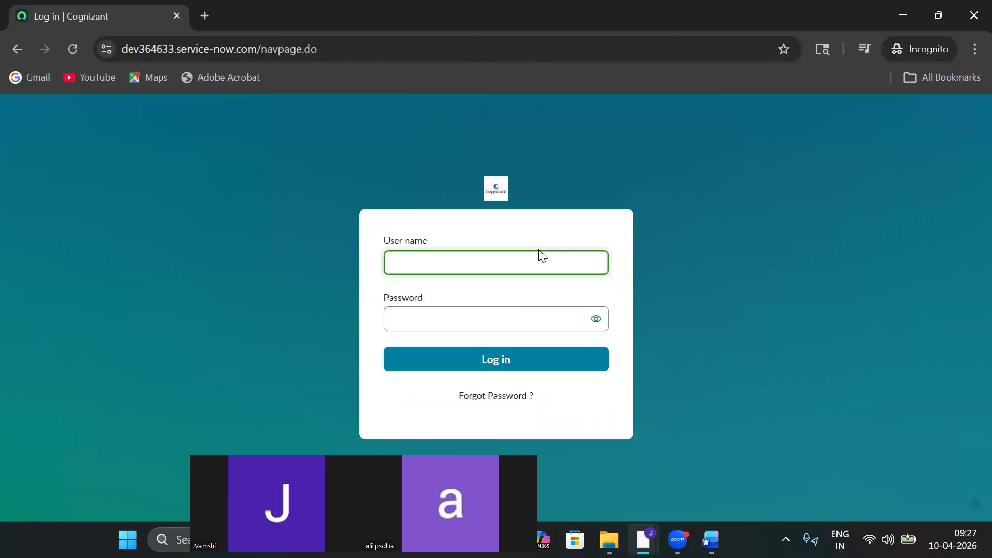
pyautogui.click(465, 320)
pyautogui.write('*********')
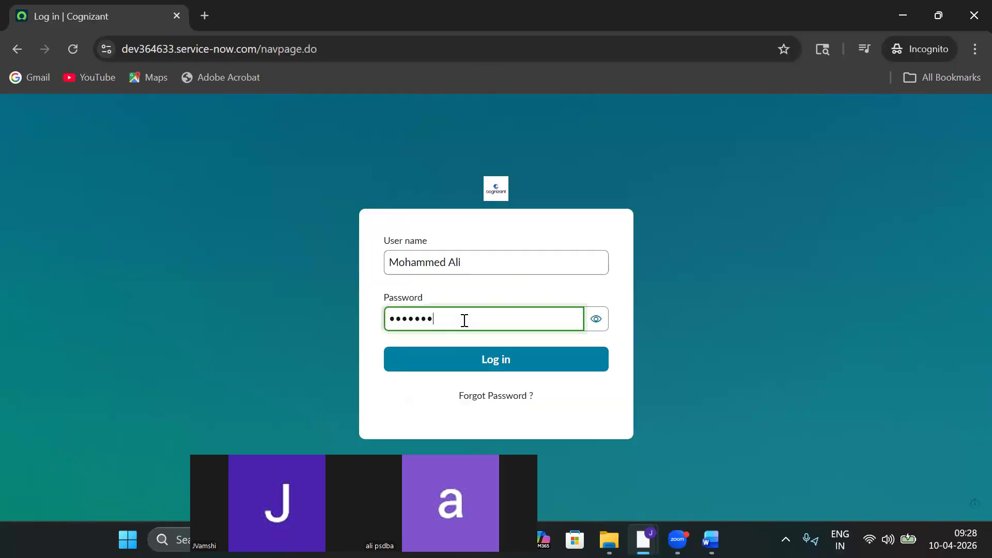
pyautogui.write('**')
pyautogui.click(425, 368)
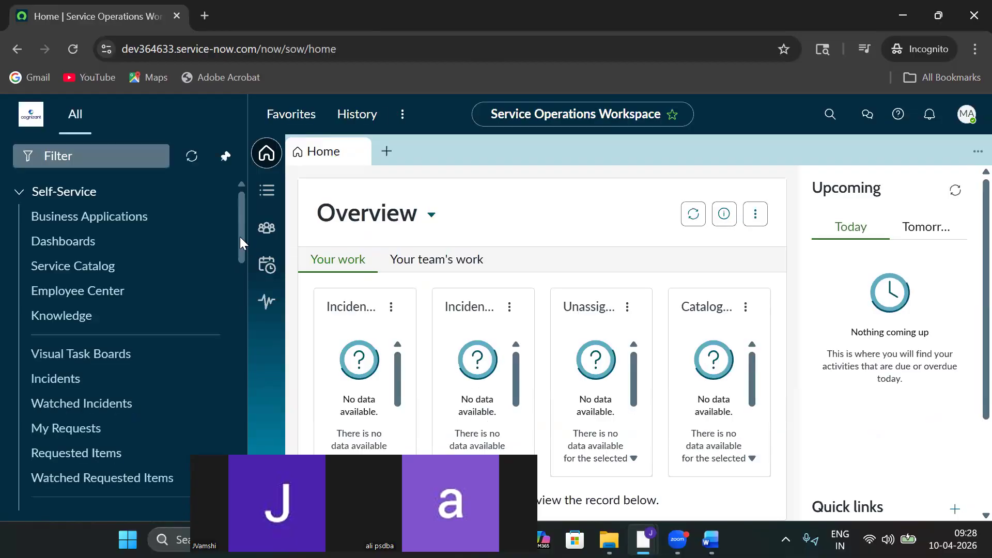
# Filter the navigator for 'incident', open Incident > All, and open INC0009009.
pyautogui.click(69, 151)
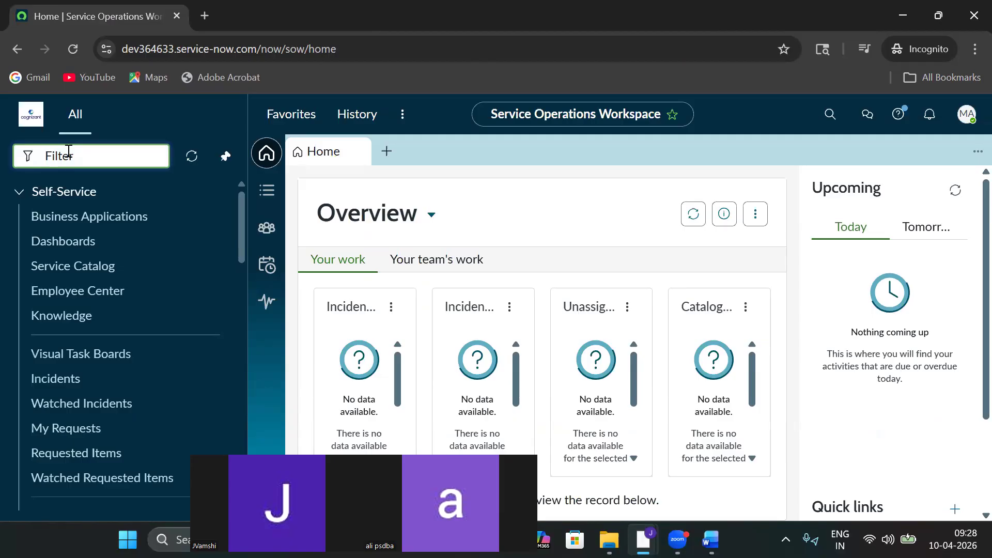
pyautogui.write('incide')
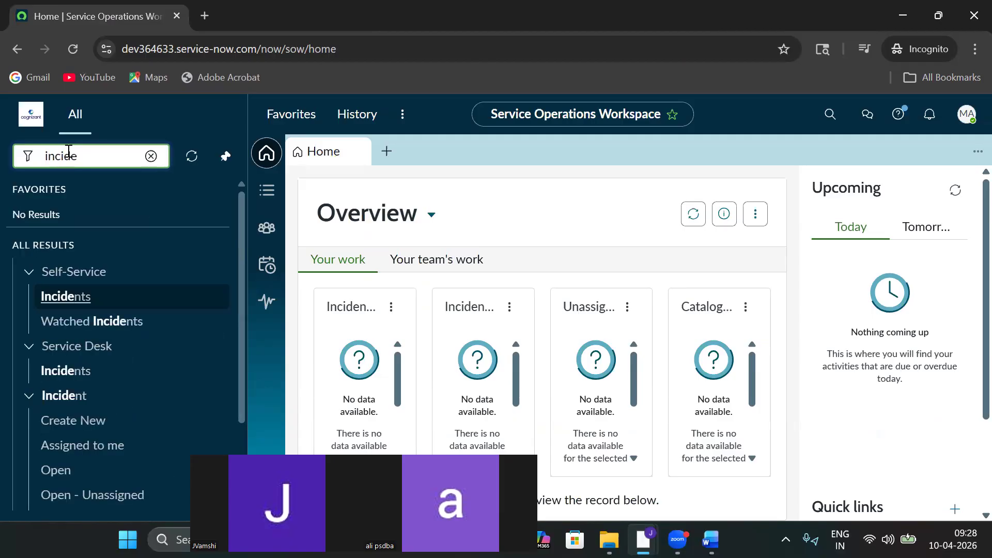
pyautogui.write('nt')
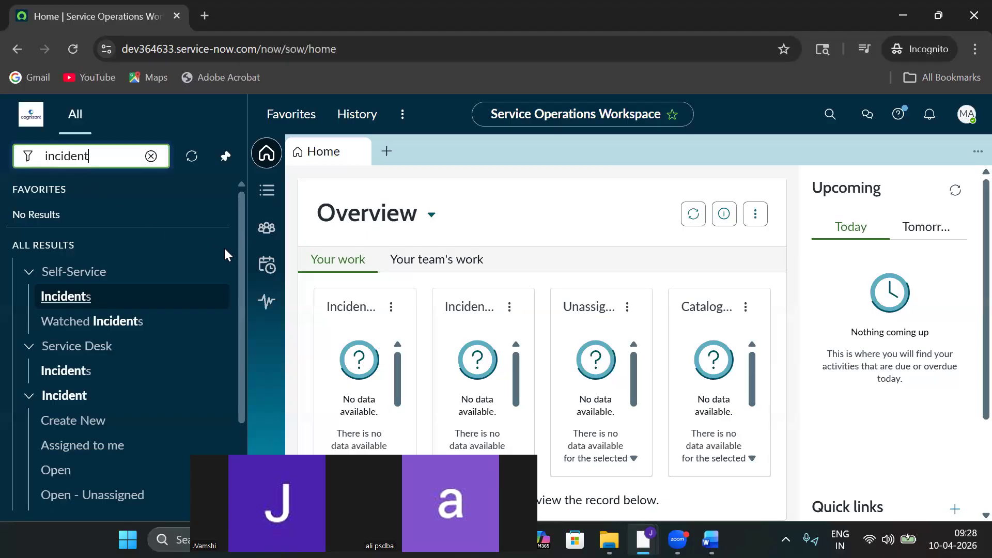
pyautogui.moveTo(237, 246); pyautogui.dragTo(230, 356)
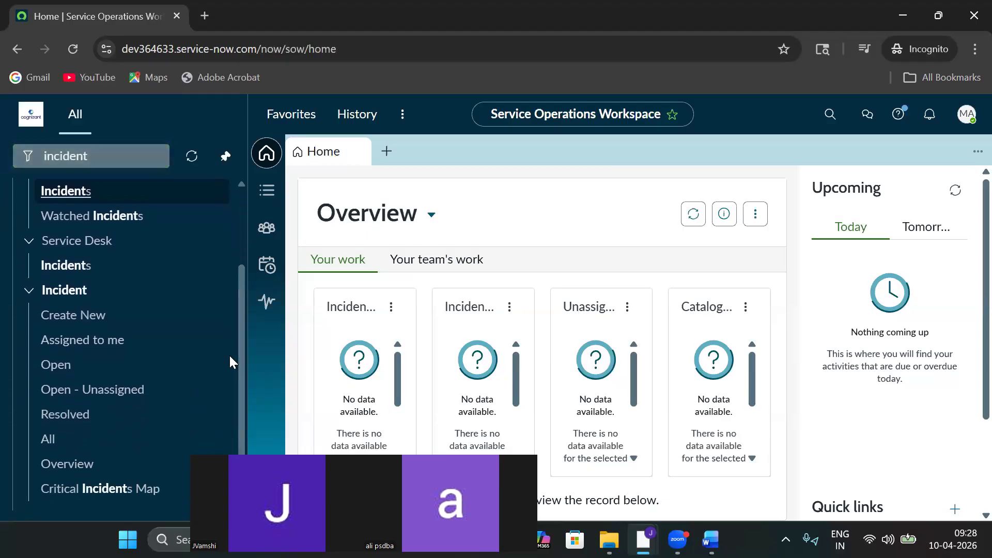
pyautogui.click(79, 439)
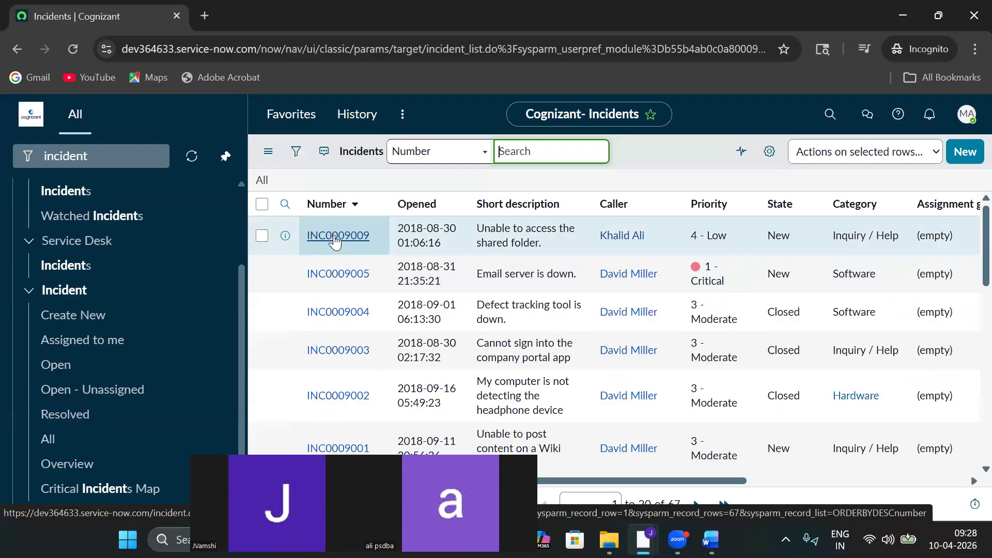
pyautogui.click(312, 241)
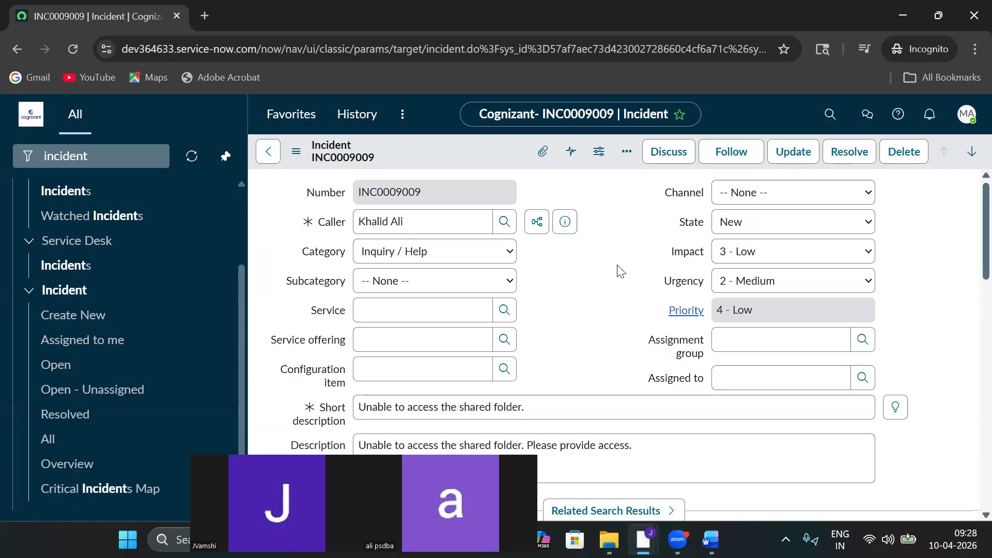
# Check the account menu twice, then switch to the admin window showing the User record.
pyautogui.click(973, 126)
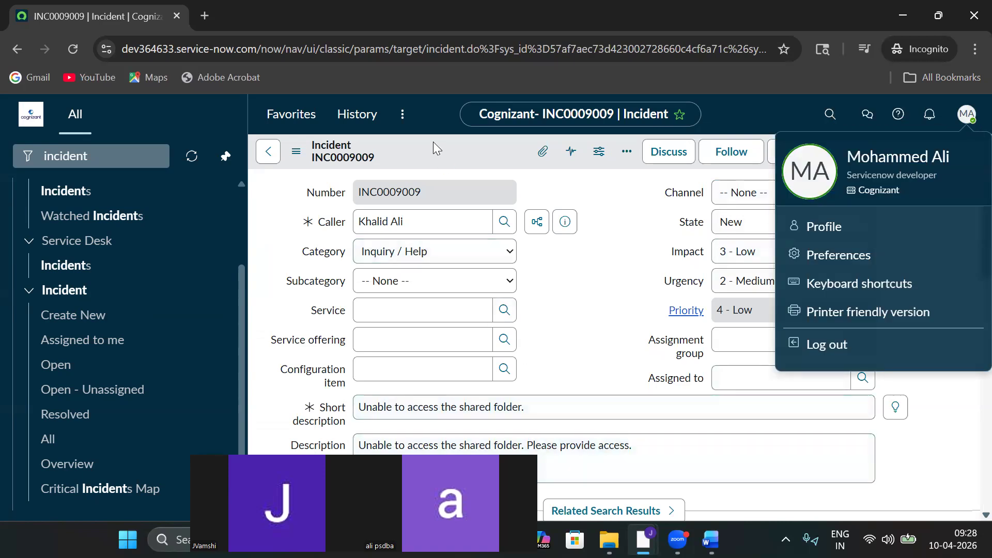
pyautogui.click(556, 351)
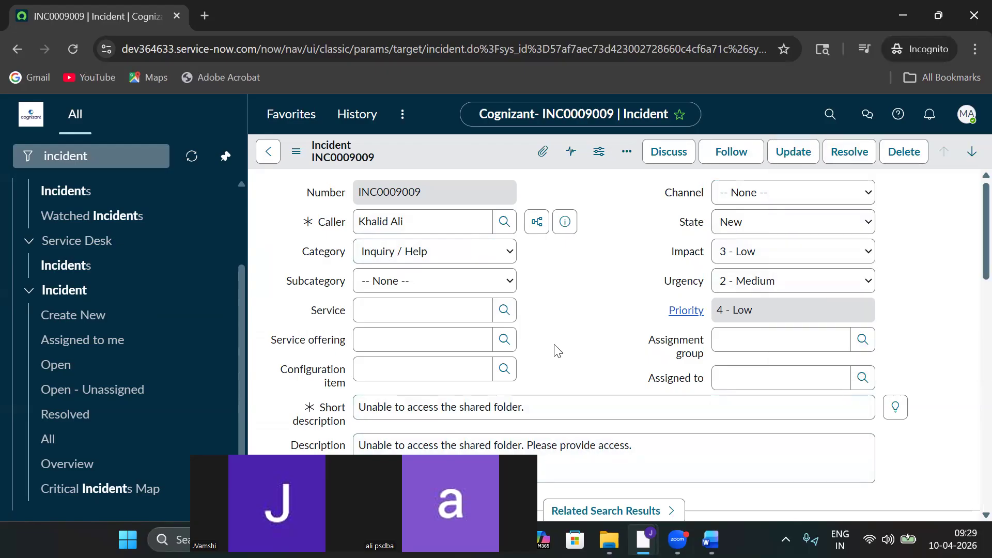
pyautogui.click(962, 109)
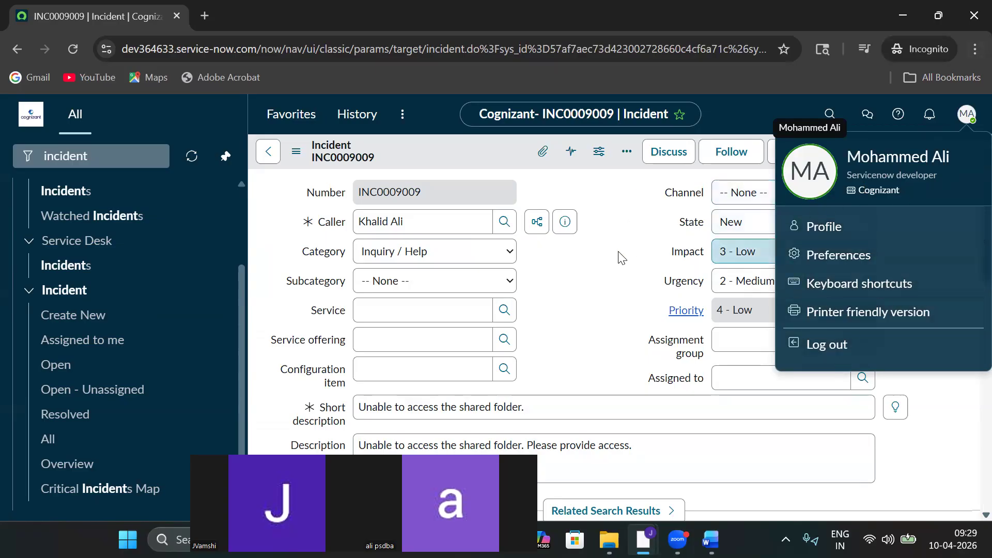
pyautogui.click(959, 123)
pyautogui.moveTo(643, 539)
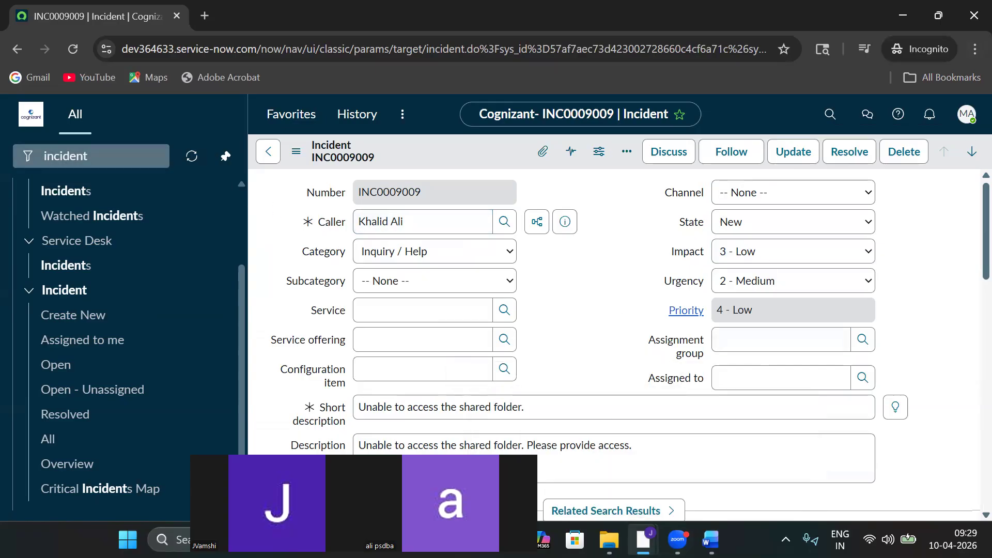
pyautogui.click(597, 471)
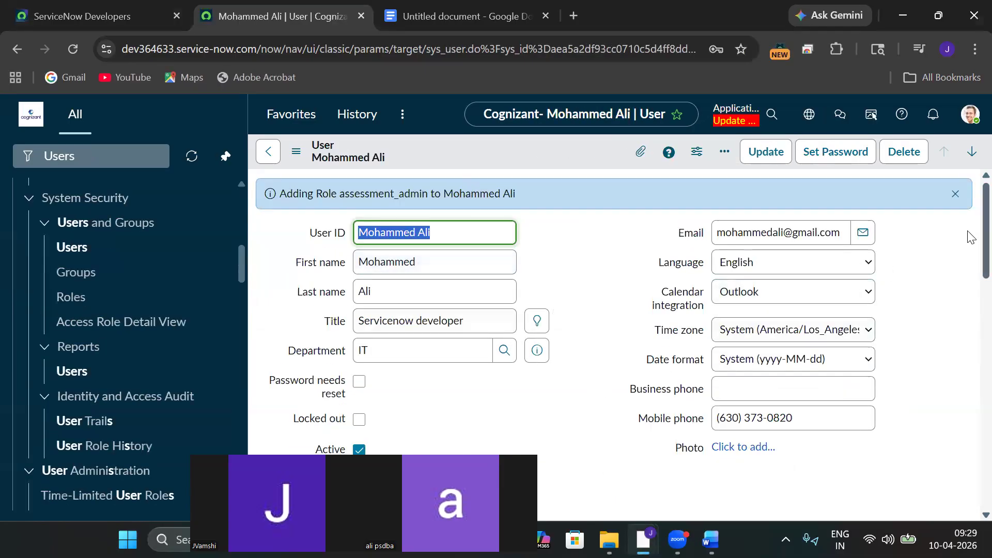
# Via Edit... on the Roles list, search 'ad', add admin to the Roles List, and save.
pyautogui.scroll(-10, 970, 227)
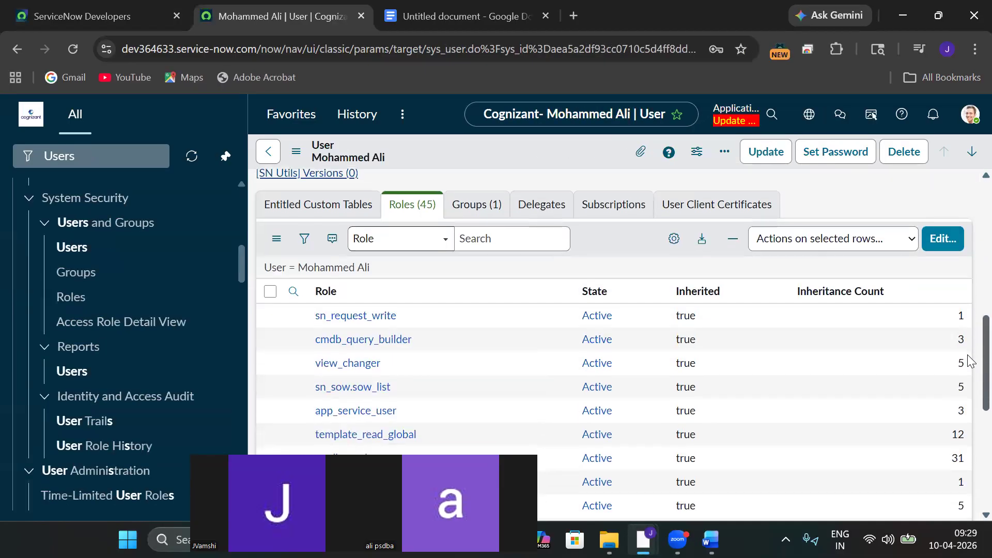
pyautogui.click(951, 240)
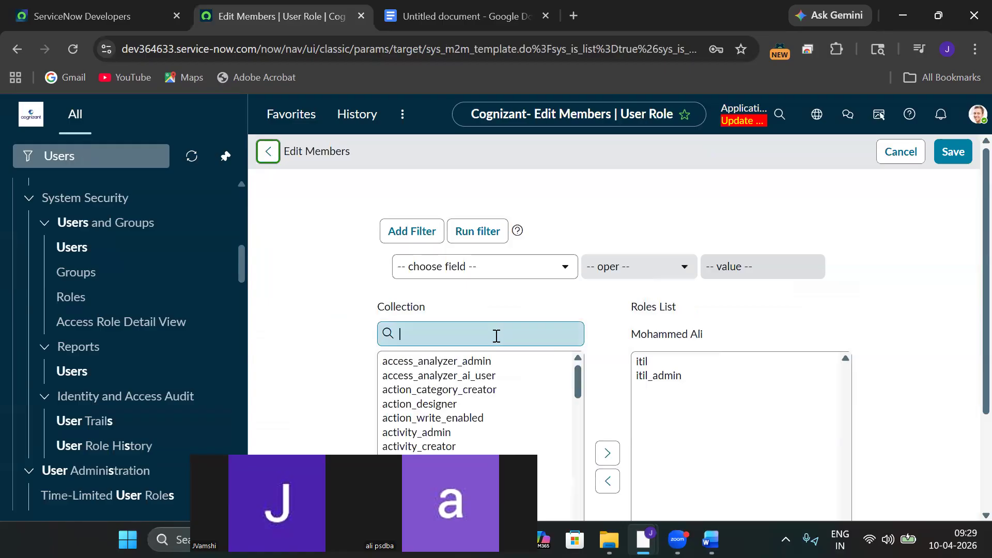
pyautogui.click(496, 336)
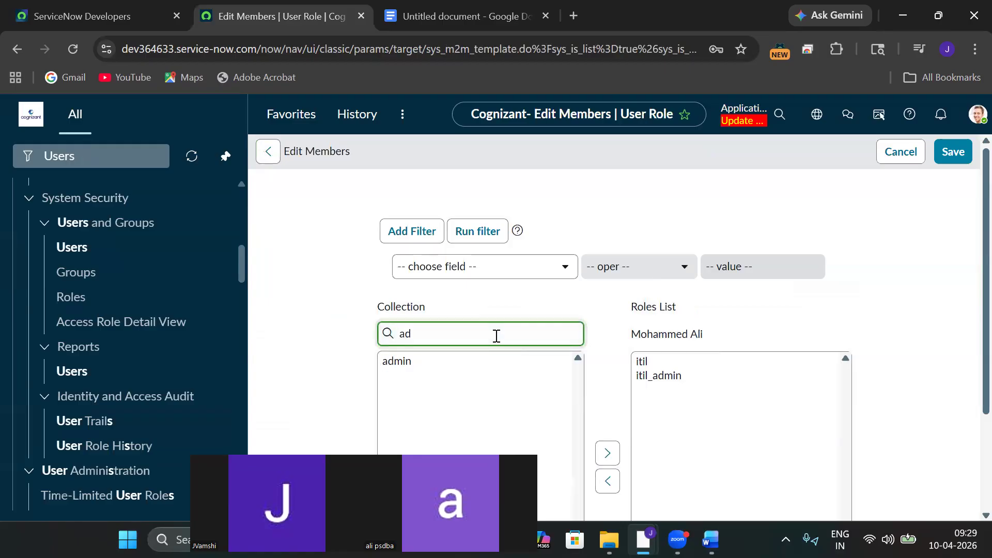
pyautogui.click(412, 365)
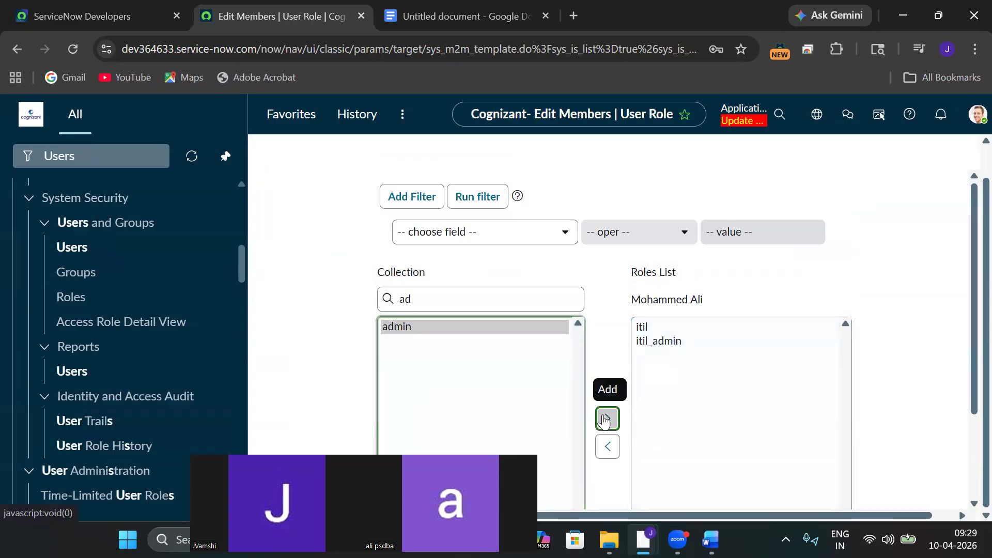
pyautogui.click(605, 419)
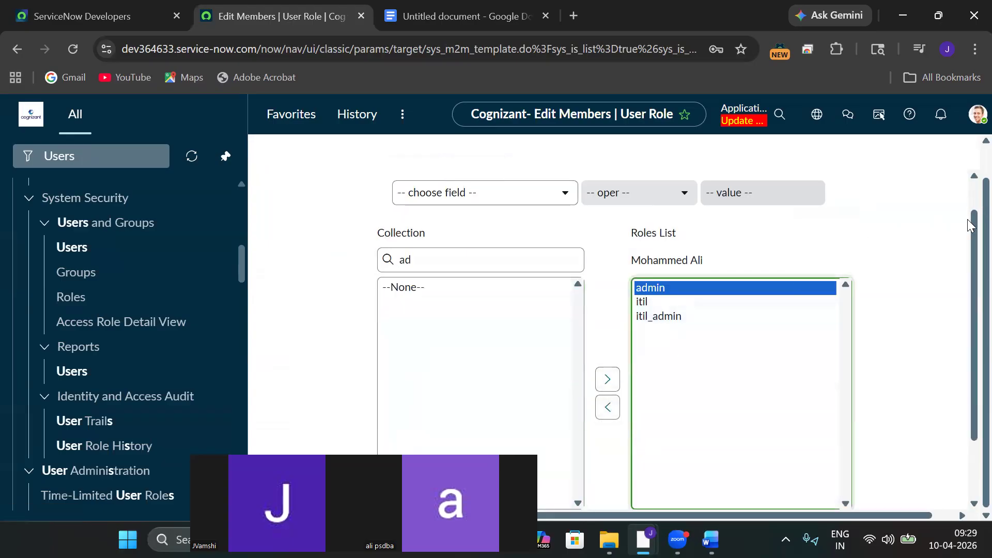
pyautogui.scroll(-2, 971, 230)
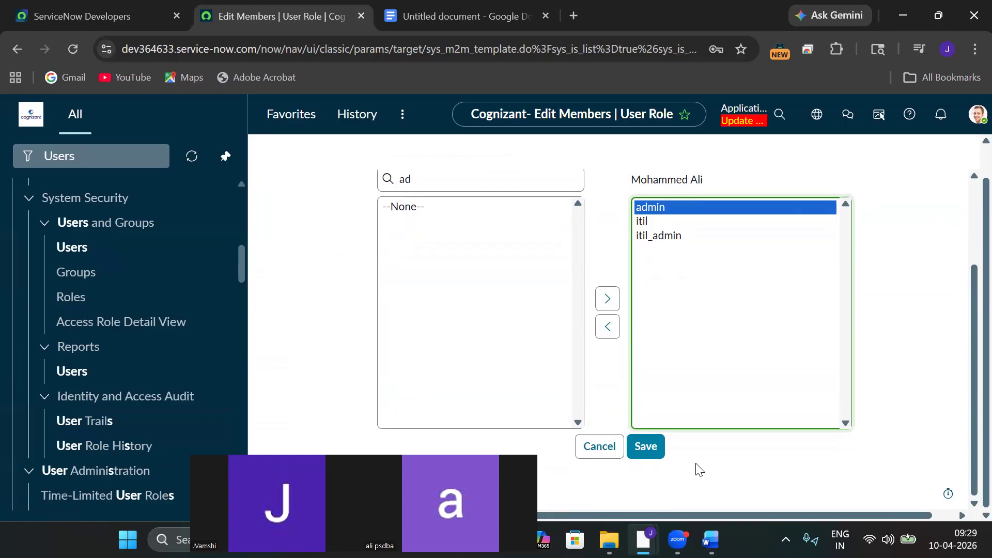
pyautogui.click(659, 455)
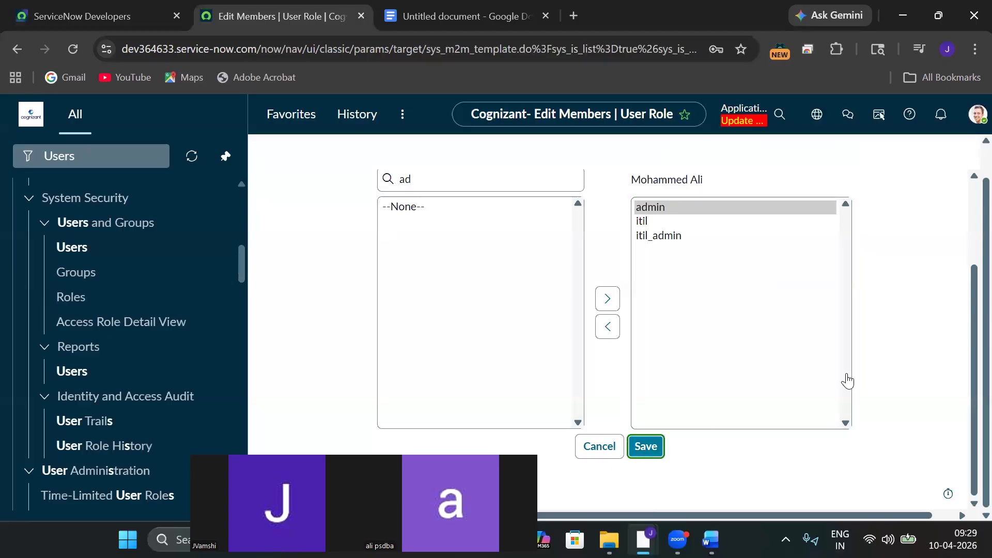
pyautogui.click(647, 447)
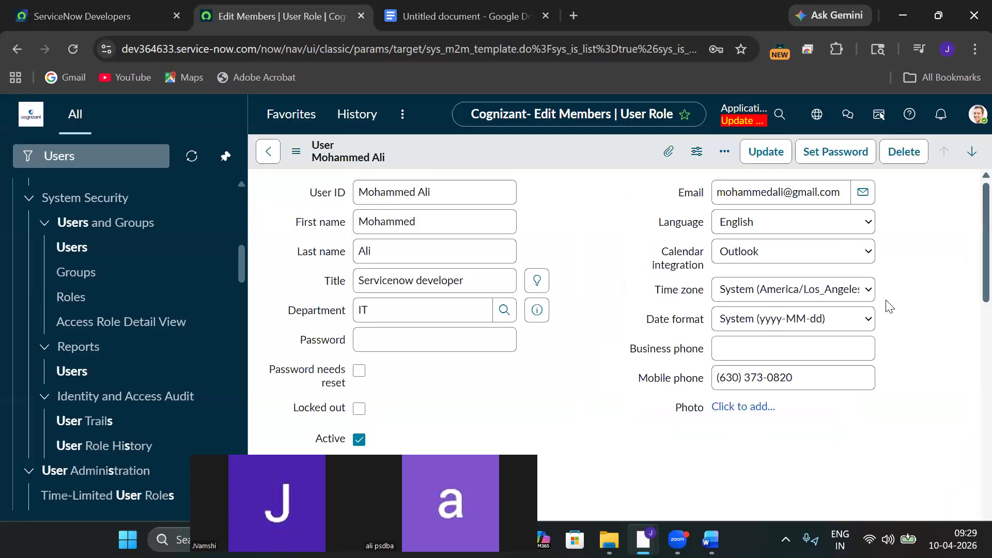
# Switch to the incognito window and reload the page so the new roles take effect.
pyautogui.moveTo(643, 539)
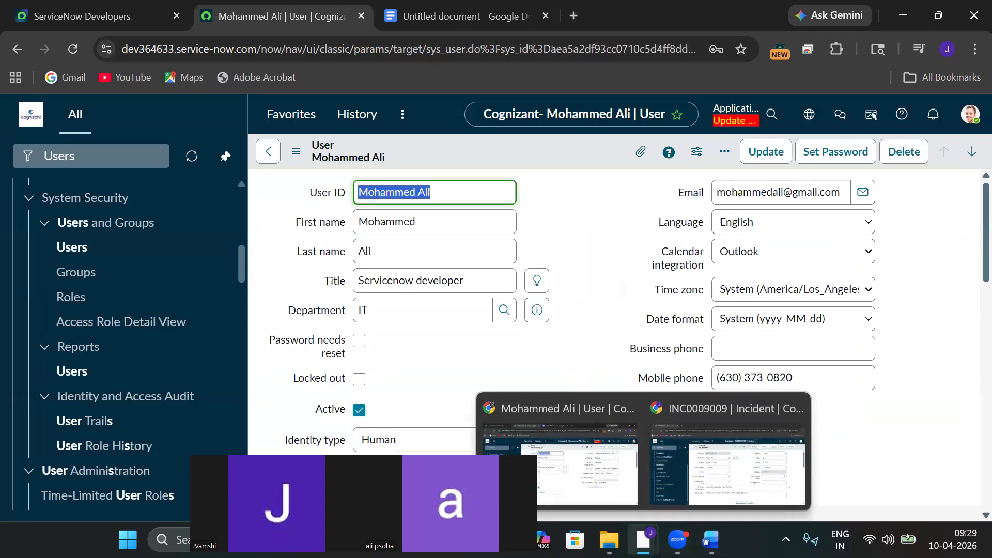
pyautogui.click(671, 460)
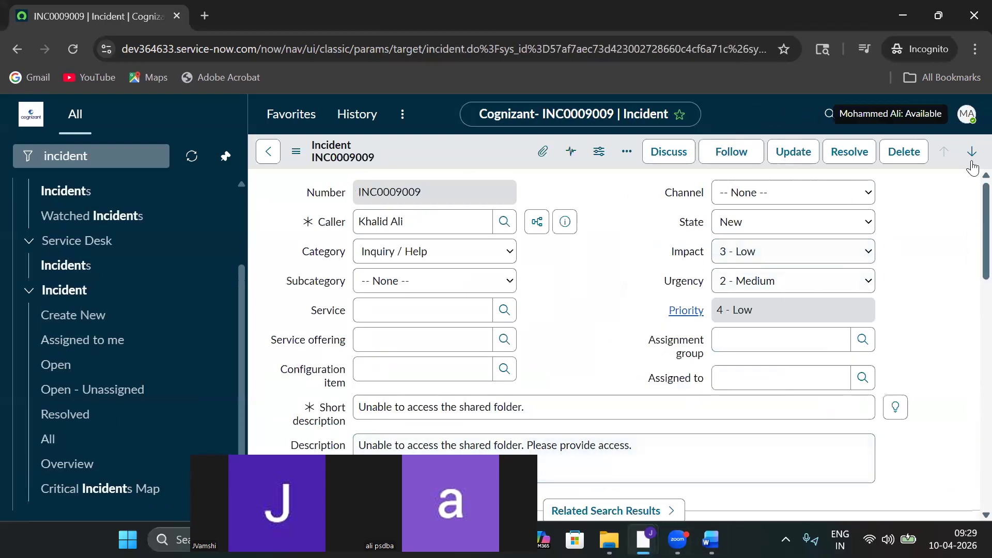
pyautogui.click(968, 114)
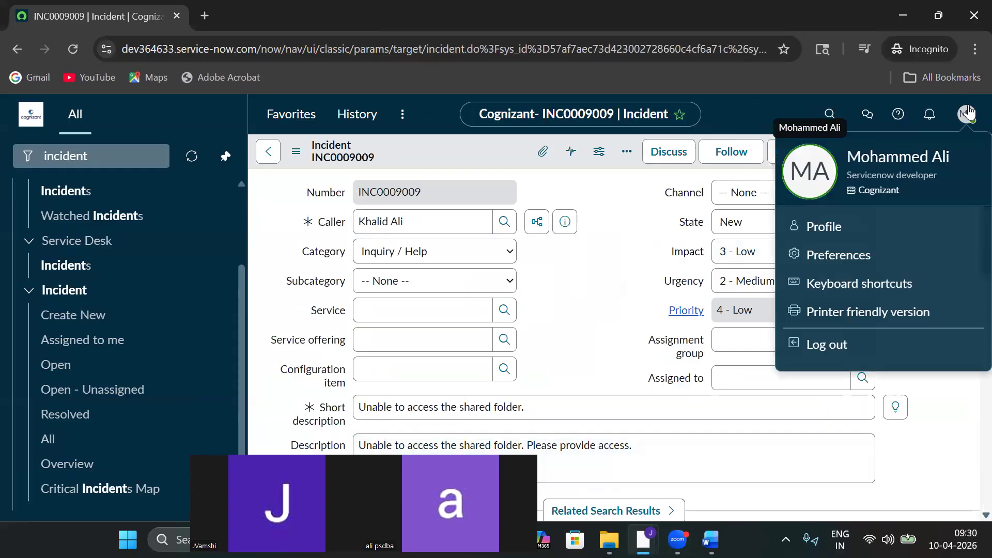
pyautogui.click(73, 49)
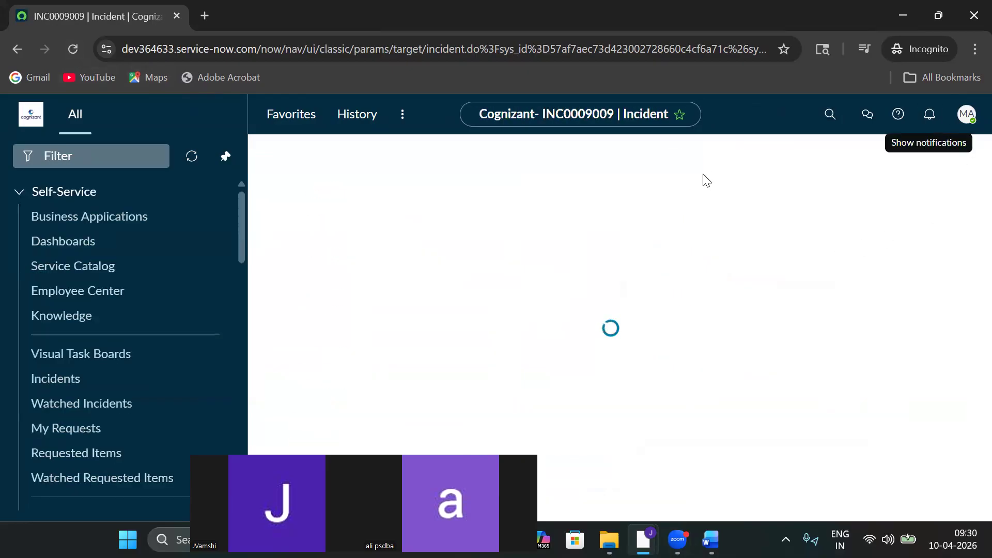
# Log out, sign back in as the new user, and check the account menu for admin options.
pyautogui.click(961, 122)
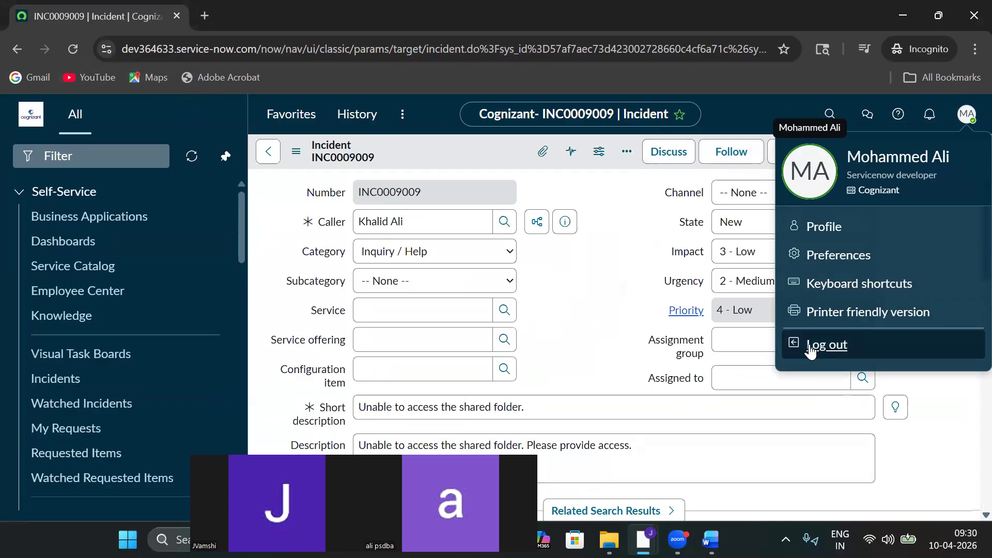
pyautogui.click(810, 351)
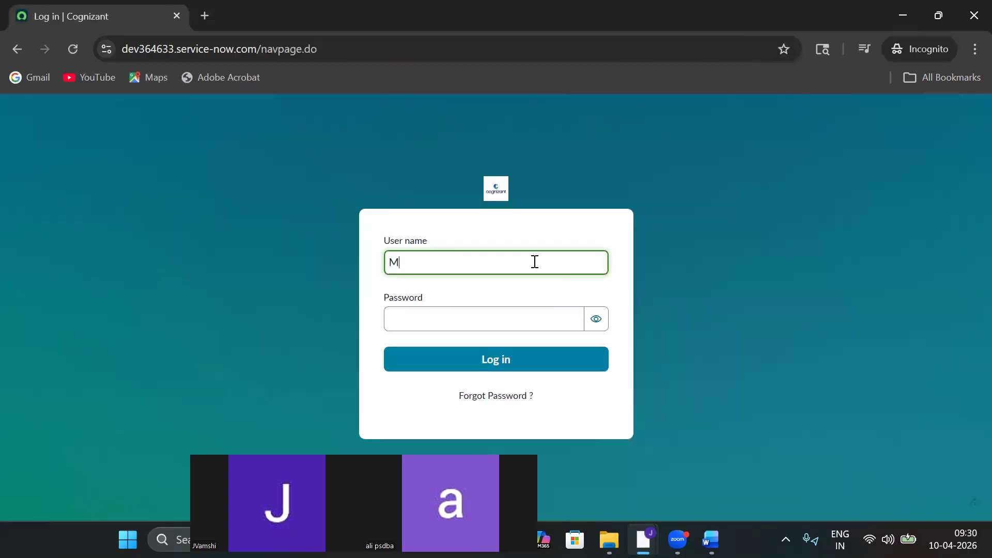
pyautogui.click(459, 316)
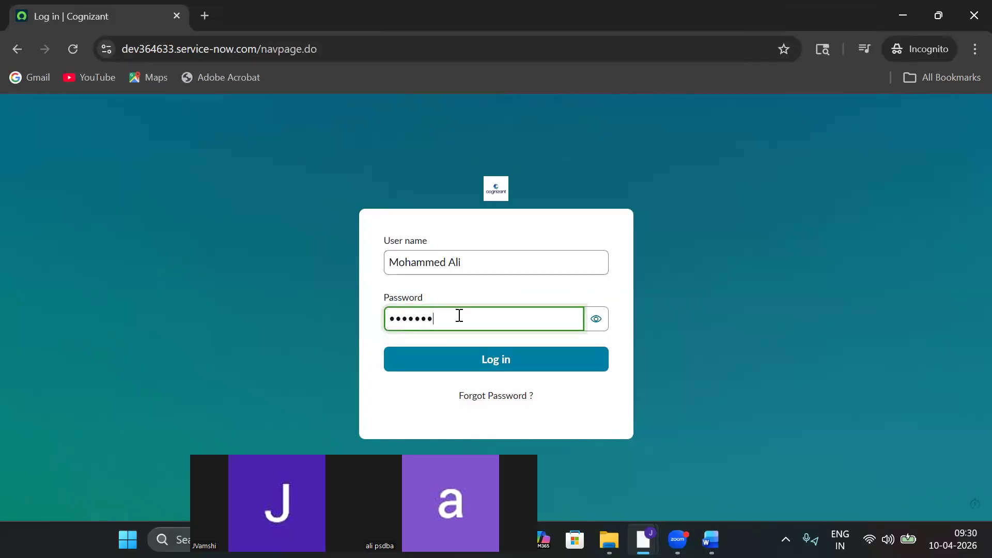
pyautogui.click(458, 368)
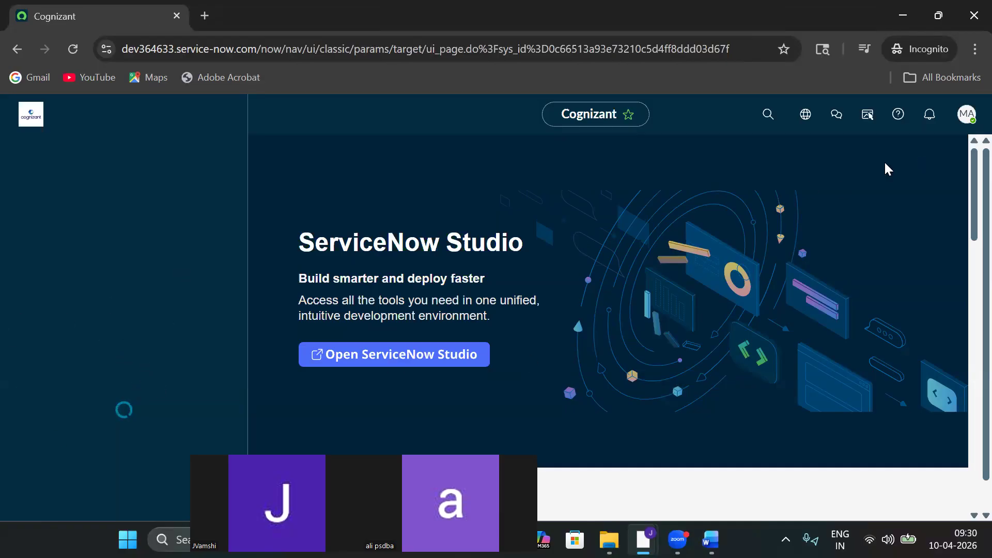
pyautogui.click(965, 116)
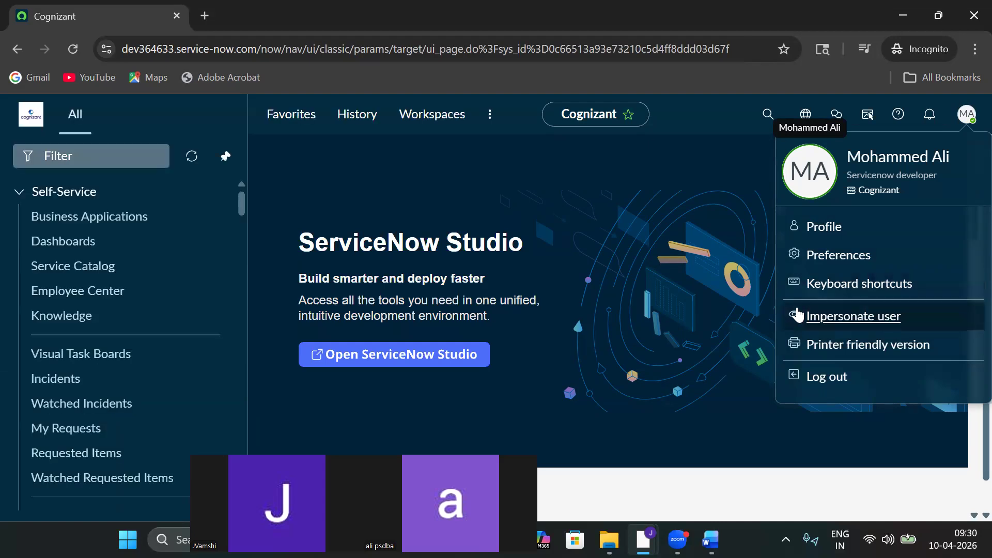
pyautogui.click(633, 220)
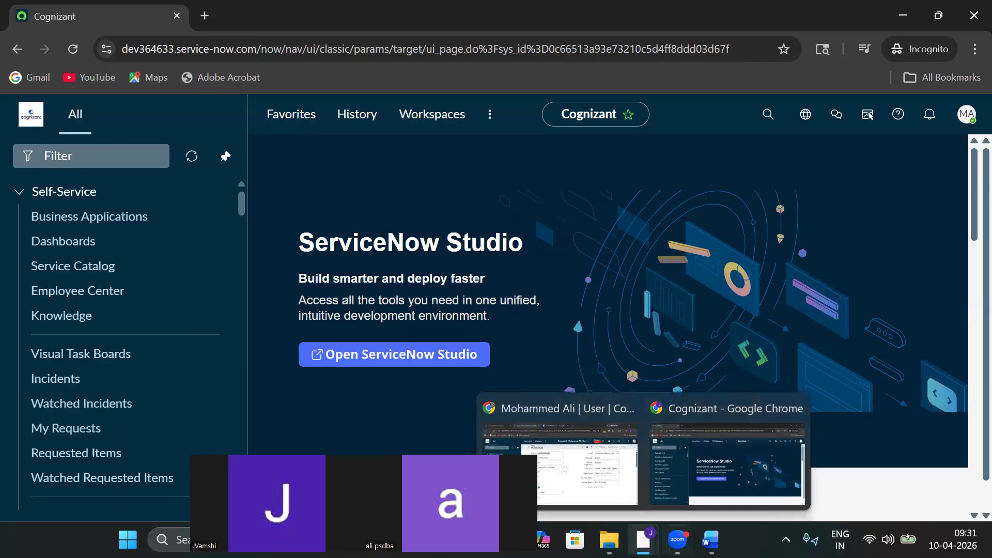
pyautogui.moveTo(711, 539)
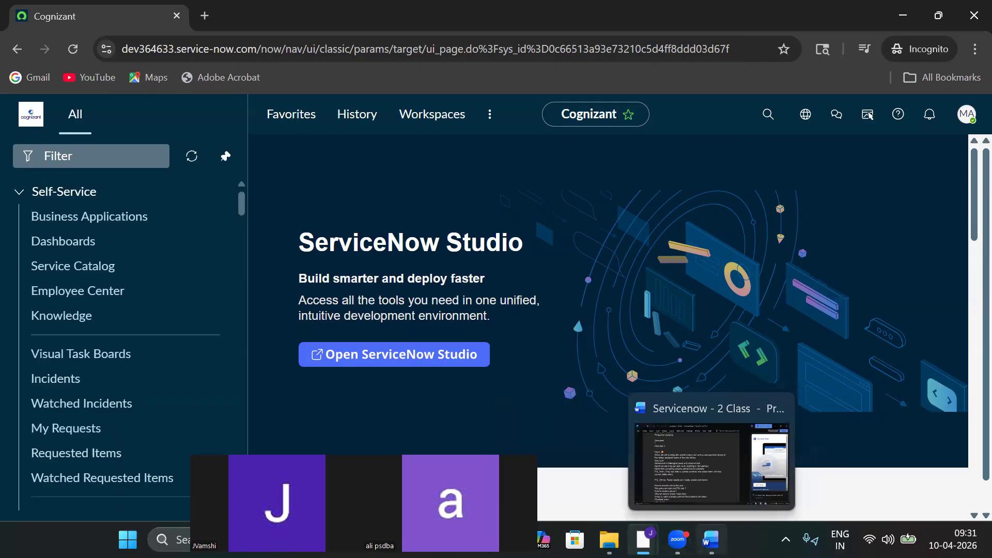
# Show the 'Servicenow - 2 Class' notes in Word, scrolled to the Common Roles list on page 3.
pyautogui.click(691, 480)
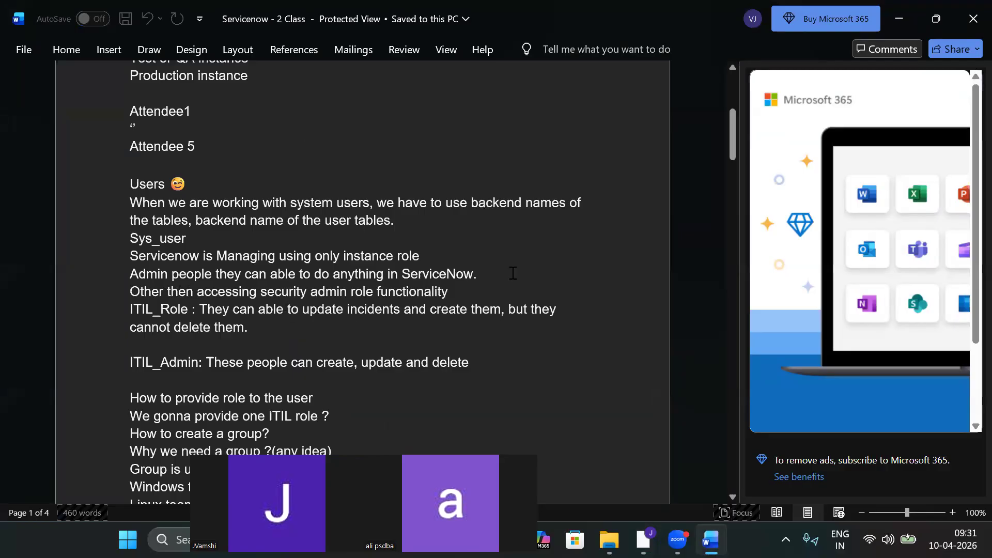
pyautogui.moveTo(732, 138); pyautogui.dragTo(725, 365)
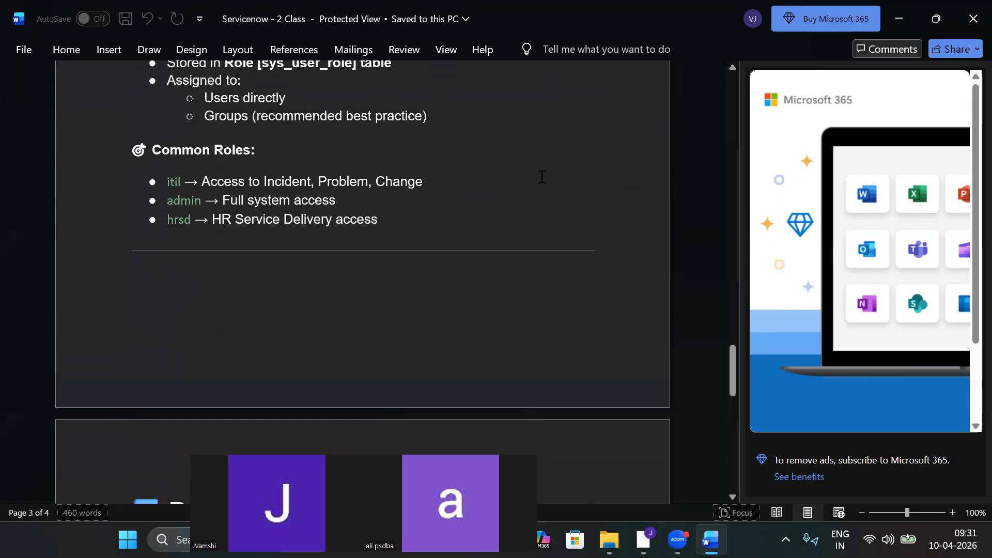